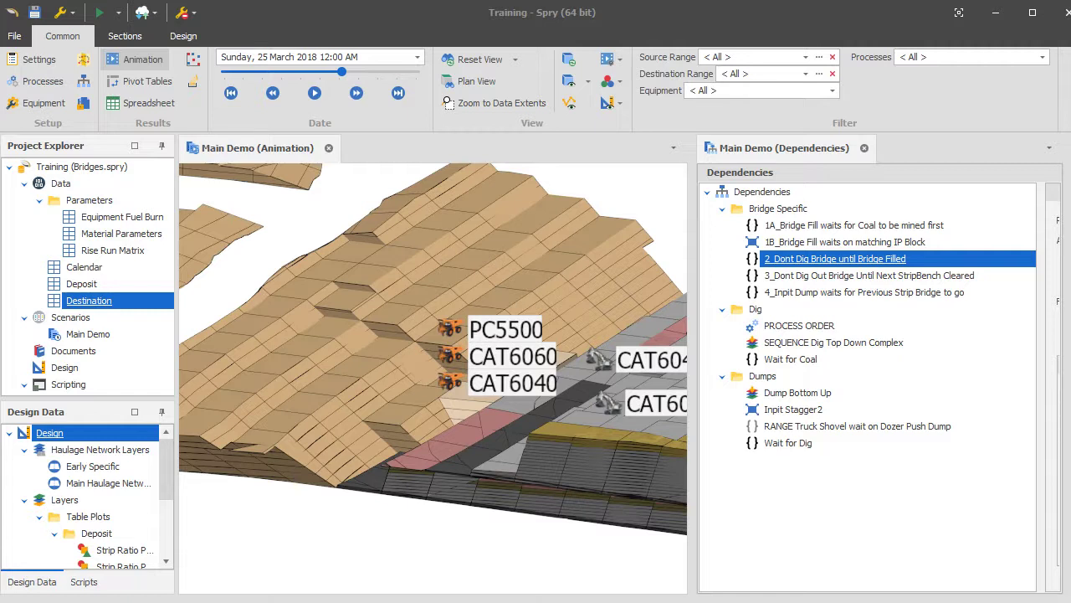
- Move the animation date to 11 January 2018 10:48 PM and examine the Alpha Bridge solids beside the dump
{"action": "left_click_drag", "start_coordinate": [344, 302], "coordinate": [271, 167]}
{"action": "mouse_move", "coordinate": [342, 73]}
{"action": "left_mouse_down"}
{"action": "mouse_move", "coordinate": [303, 74]}
{"action": "mouse_move", "coordinate": [340, 73]}
{"action": "mouse_move", "coordinate": [322, 73]}
{"action": "left_mouse_up"}
{"action": "mouse_move", "coordinate": [325, 286]}
{"action": "scroll", "coordinate": [322, 281], "scroll_direction": "up", "scroll_amount": 5}
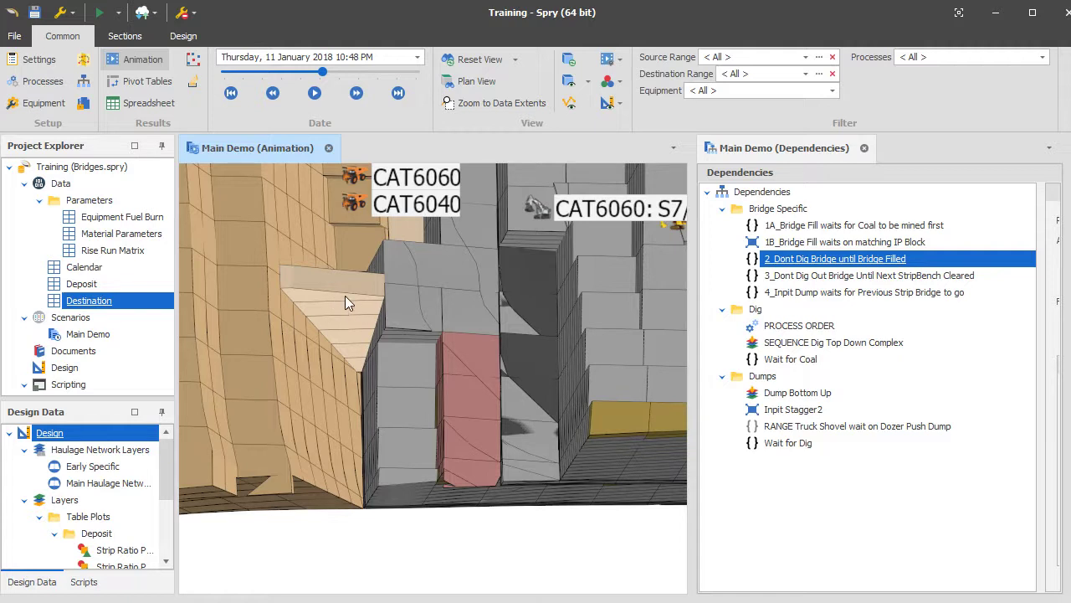
{"action": "mouse_move", "coordinate": [373, 257]}
{"action": "mouse_move", "coordinate": [347, 207]}
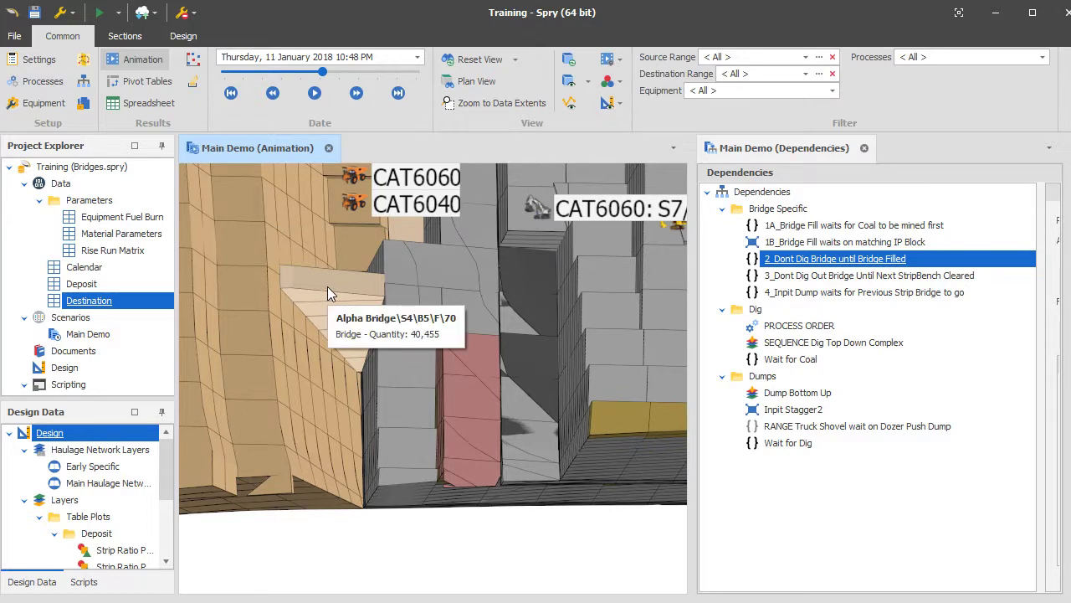
- Open the Deposit table data and expand Alpha Bridge through S1, B5 and F to its bench 90 record
{"action": "left_click", "coordinate": [113, 285]}
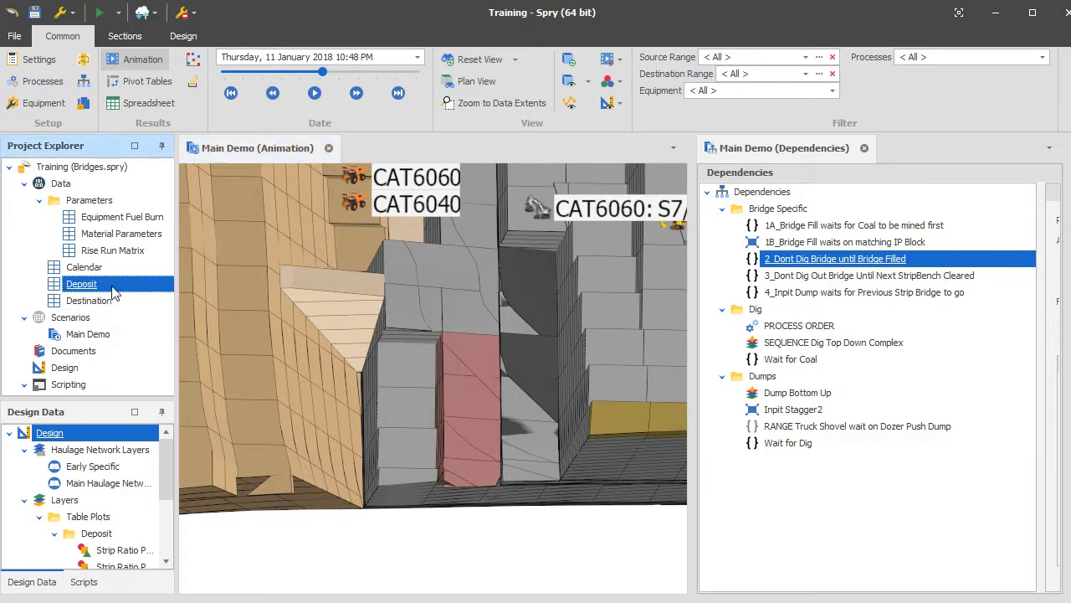
{"action": "double_click", "coordinate": [113, 286]}
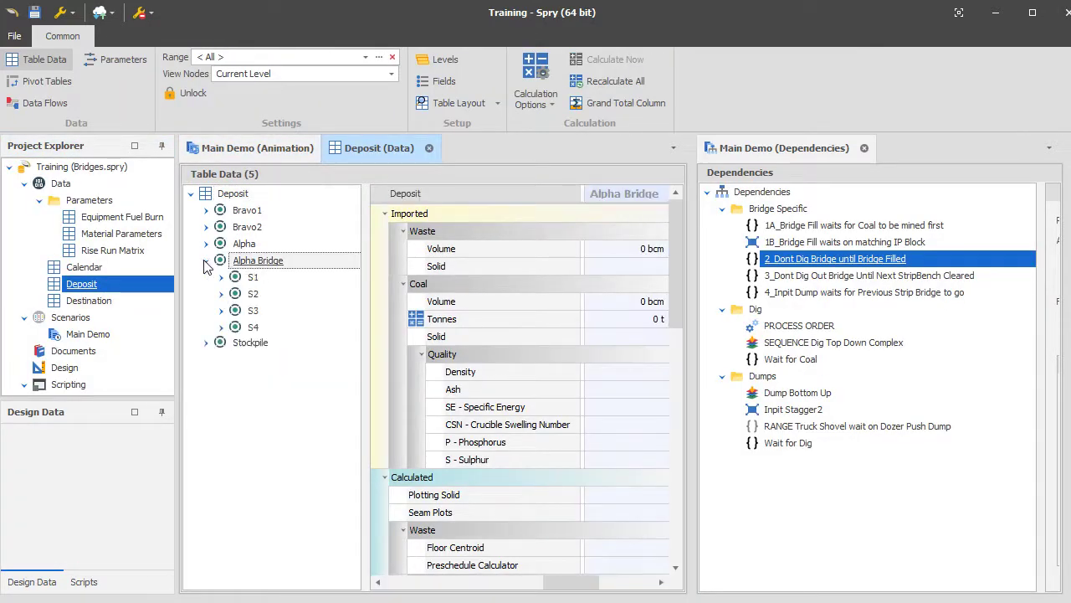
{"action": "left_click", "coordinate": [221, 277]}
{"action": "left_click", "coordinate": [238, 295]}
{"action": "left_click", "coordinate": [237, 294]}
{"action": "left_click", "coordinate": [251, 310]}
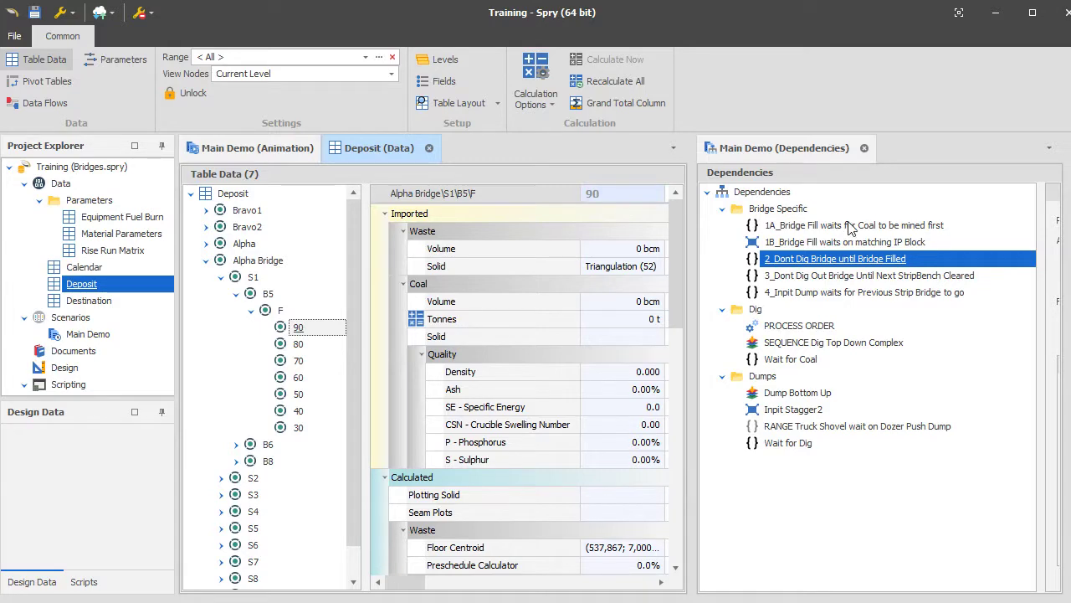
- Close the Dependencies view and examine the scheduled Bridge Swelled Volume and Initial State fields for the Alpha Bridge benches
{"action": "left_click", "coordinate": [865, 148]}
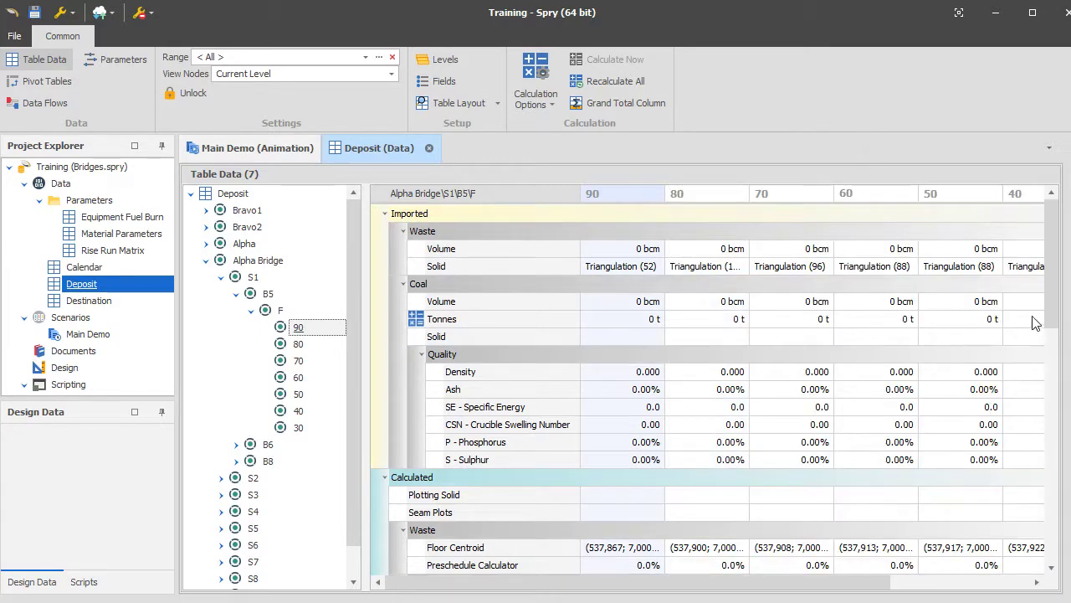
{"action": "left_click_drag", "start_coordinate": [1056, 373], "coordinate": [1068, 401]}
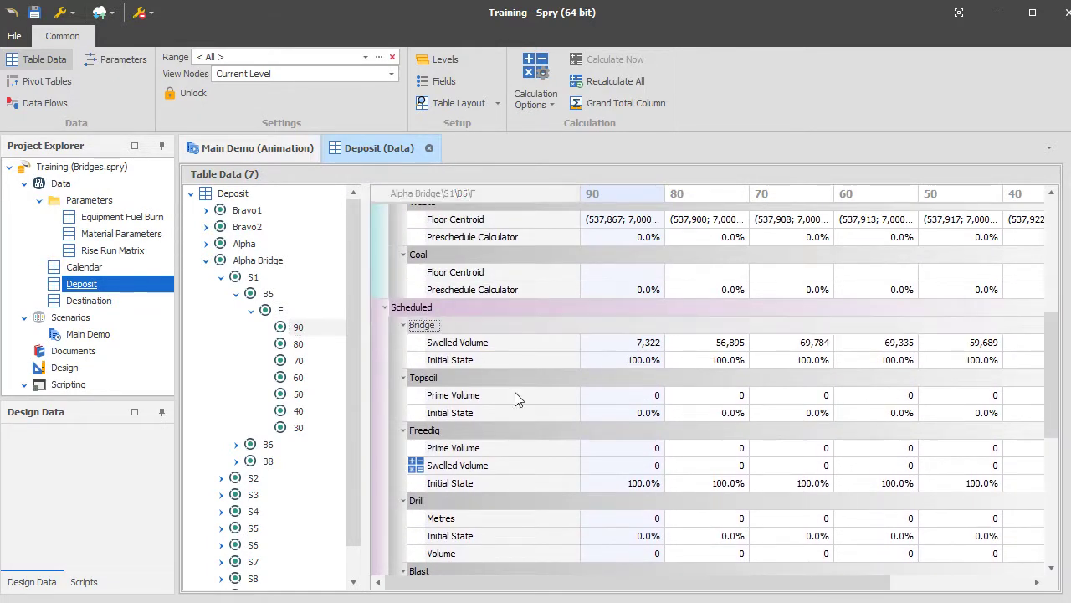
{"action": "left_click_drag", "start_coordinate": [523, 586], "coordinate": [518, 479]}
{"action": "left_click", "coordinate": [489, 348]}
{"action": "left_click", "coordinate": [485, 360]}
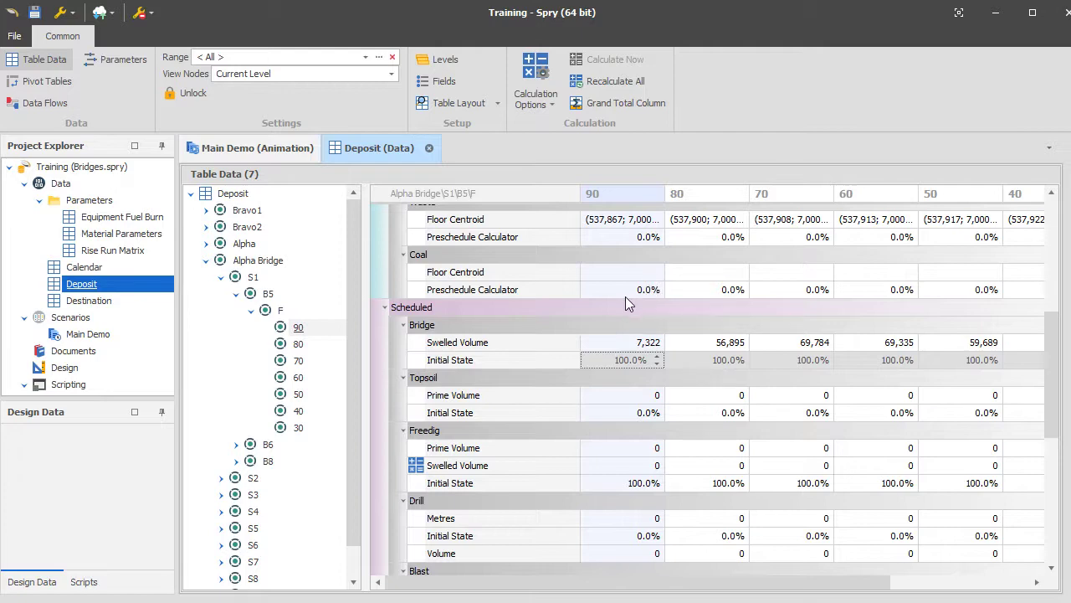
- Return to the Main Demo animation and save the project
{"action": "left_click", "coordinate": [234, 142]}
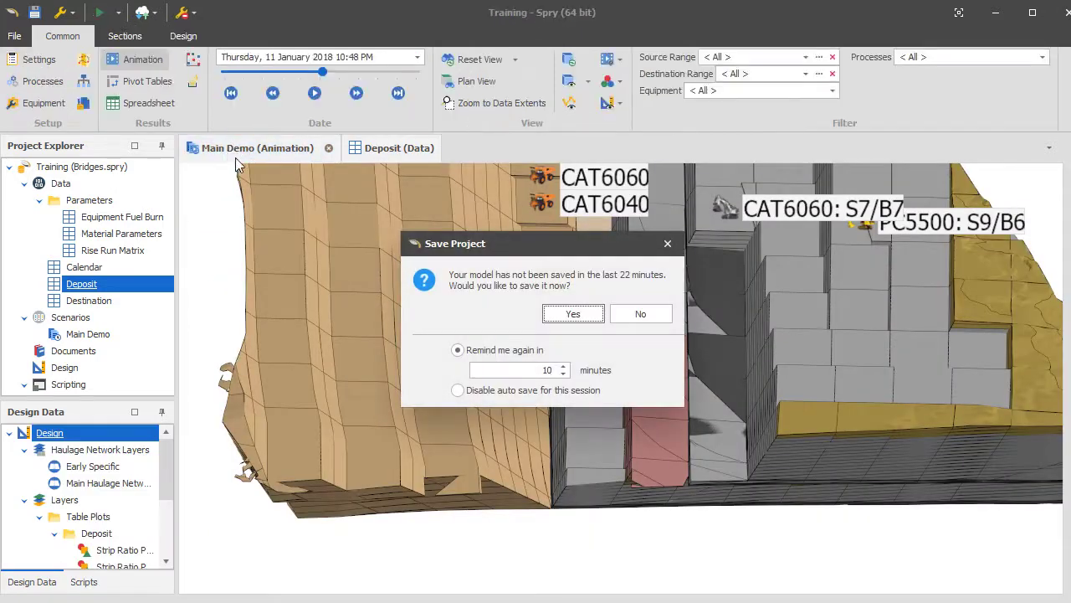
{"action": "left_click", "coordinate": [574, 315]}
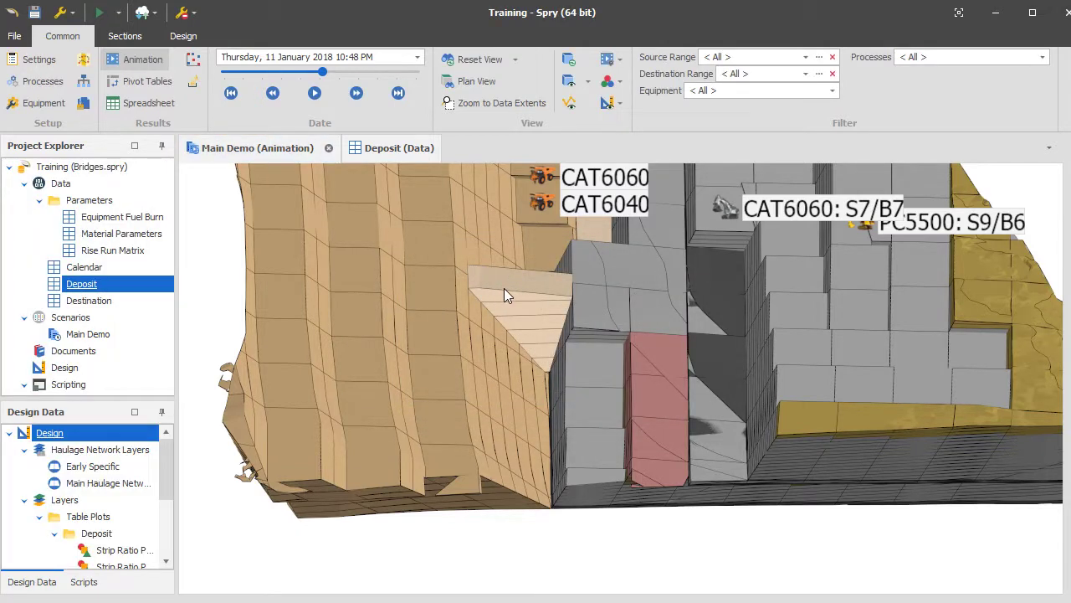
- Open the Main Demo source Initial State settings and check which initial percentage completed field the Bridge process uses
{"action": "left_click", "coordinate": [39, 60]}
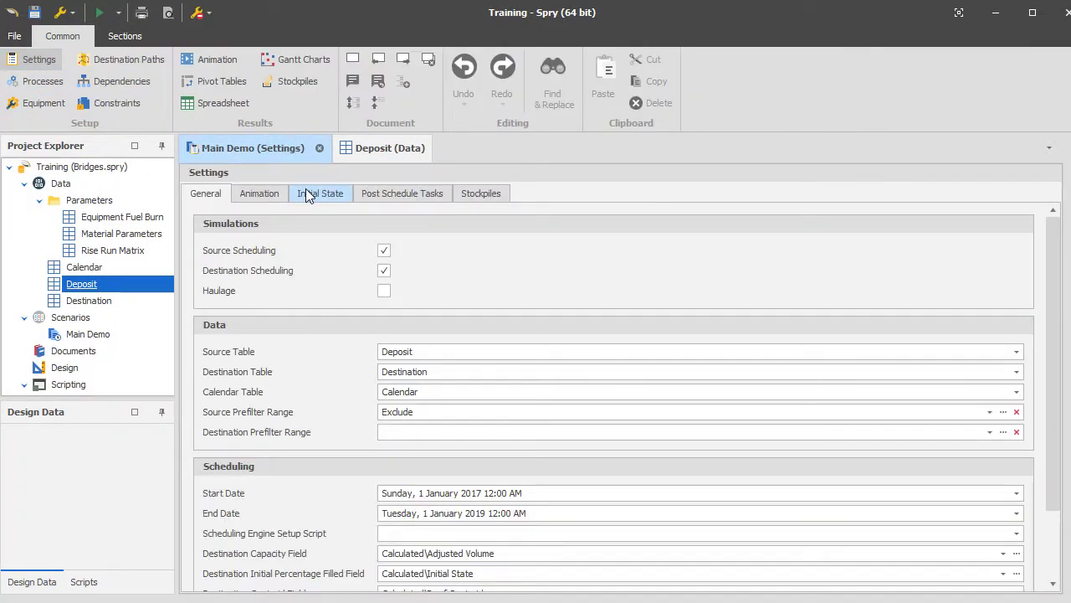
{"action": "left_click", "coordinate": [306, 191]}
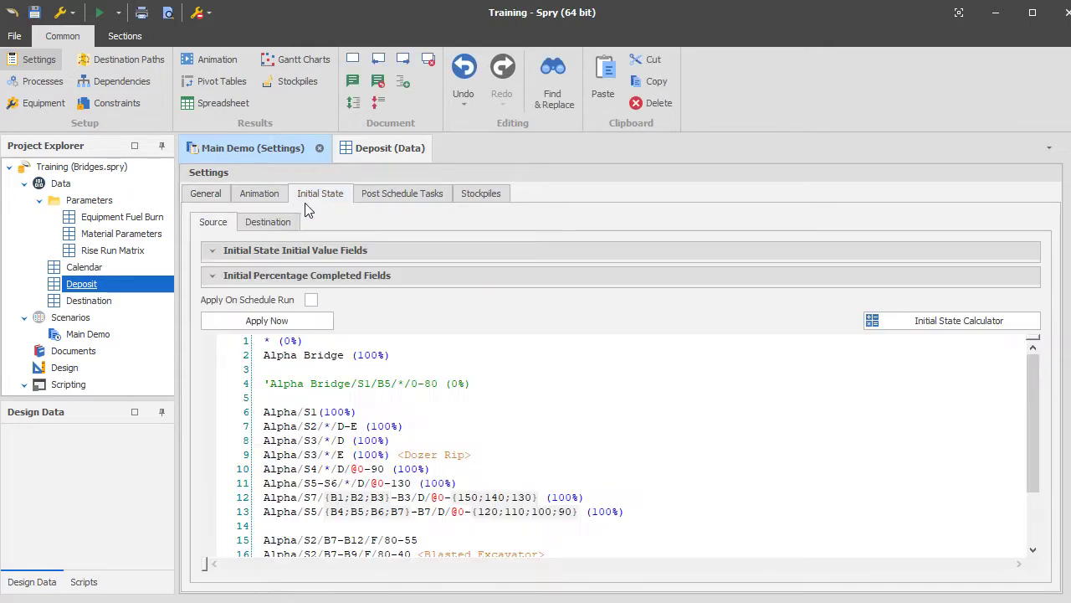
{"action": "left_click", "coordinate": [211, 277]}
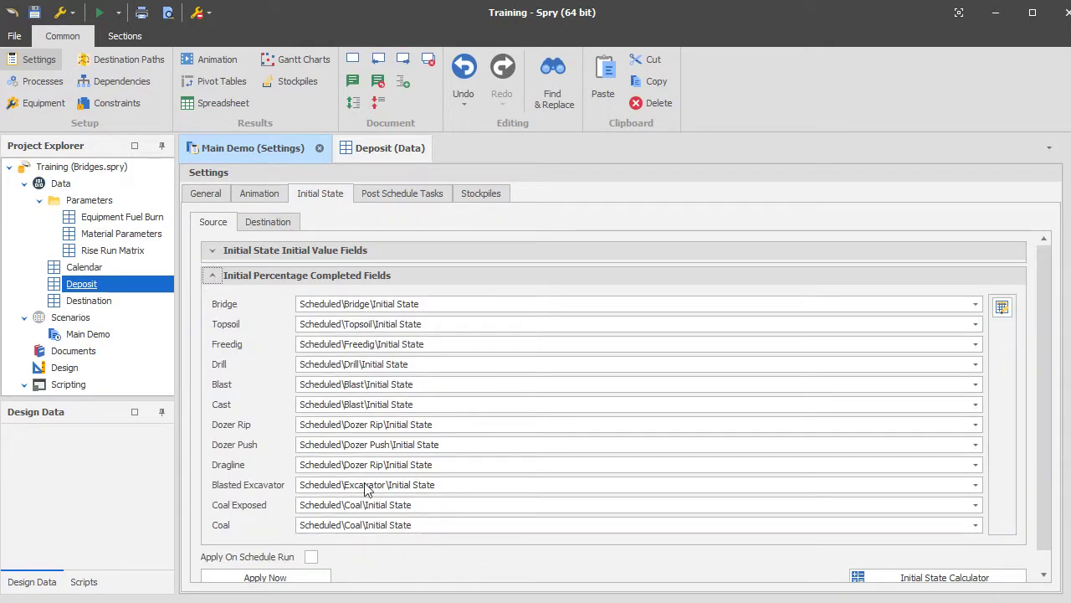
{"action": "left_click", "coordinate": [414, 305]}
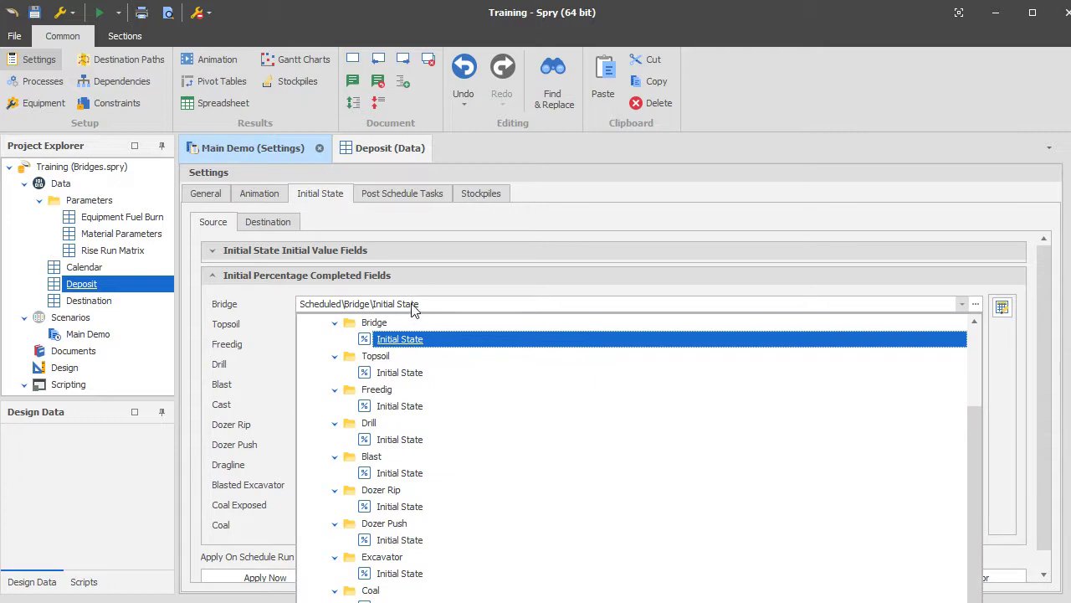
{"action": "left_click", "coordinate": [412, 308]}
{"action": "left_click", "coordinate": [212, 275]}
- Examine the Alpha Bridge (100%) line in the source initial state script
{"action": "left_click", "coordinate": [380, 395]}
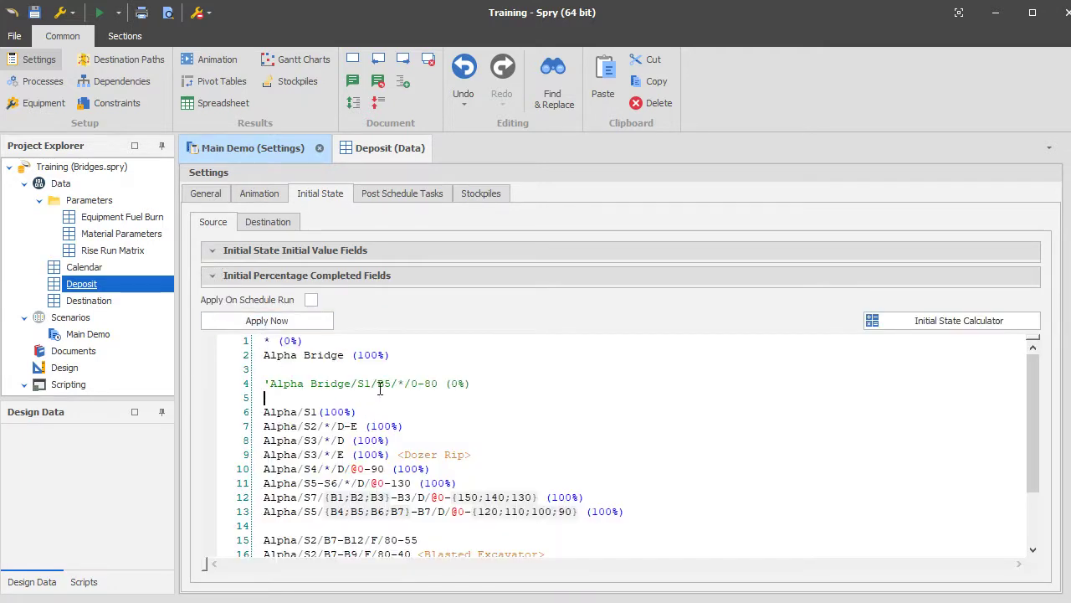
{"action": "left_click_drag", "start_coordinate": [420, 355], "coordinate": [255, 352]}
{"action": "left_click", "coordinate": [400, 355]}
{"action": "mouse_move", "coordinate": [381, 356]}
{"action": "left_mouse_down"}
{"action": "mouse_move", "coordinate": [355, 356]}
{"action": "mouse_move", "coordinate": [385, 364]}
{"action": "left_mouse_up"}
{"action": "left_click", "coordinate": [349, 375]}
{"action": "mouse_move", "coordinate": [361, 357]}
- Return to the Deposit table and inspect the scheduled Bridge Swelled Volume and Initial State values of bench 90
{"action": "left_click", "coordinate": [360, 154]}
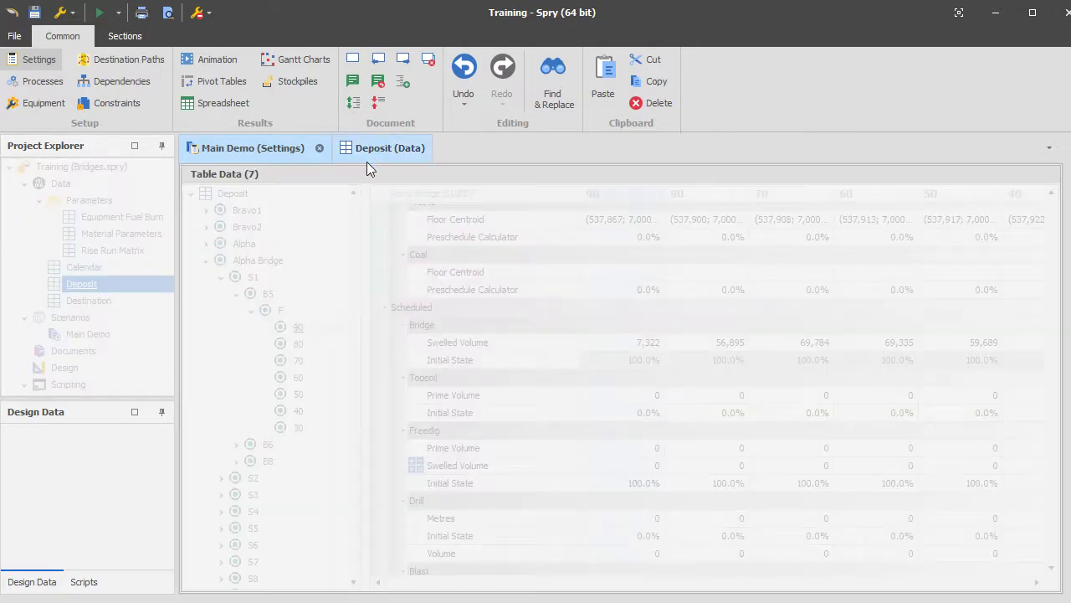
{"action": "scroll", "coordinate": [674, 339], "scroll_direction": "up", "scroll_amount": 5}
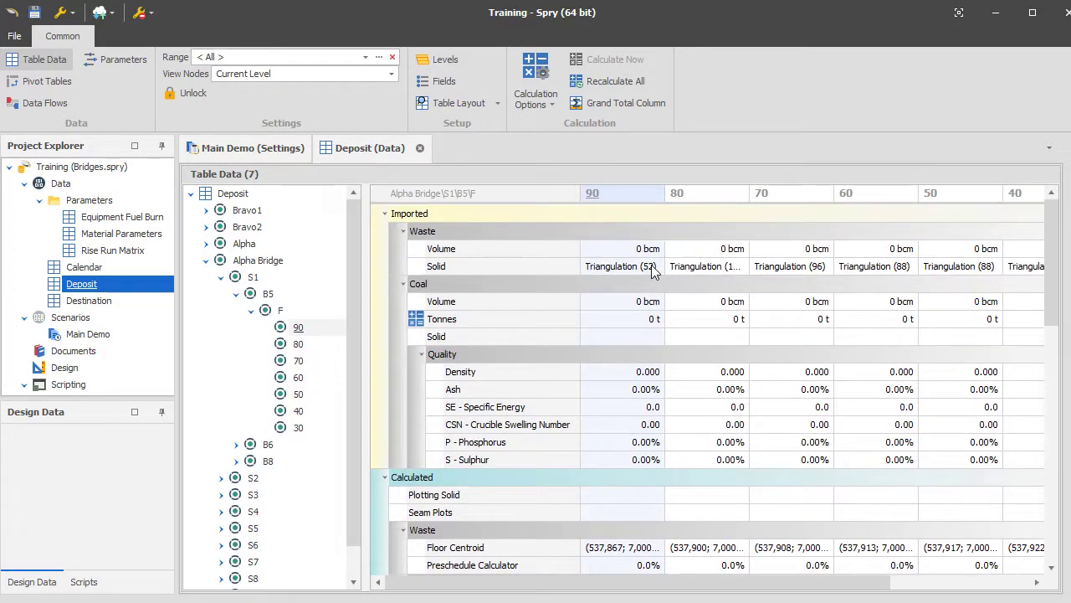
{"action": "scroll", "coordinate": [636, 308], "scroll_direction": "down", "scroll_amount": 7}
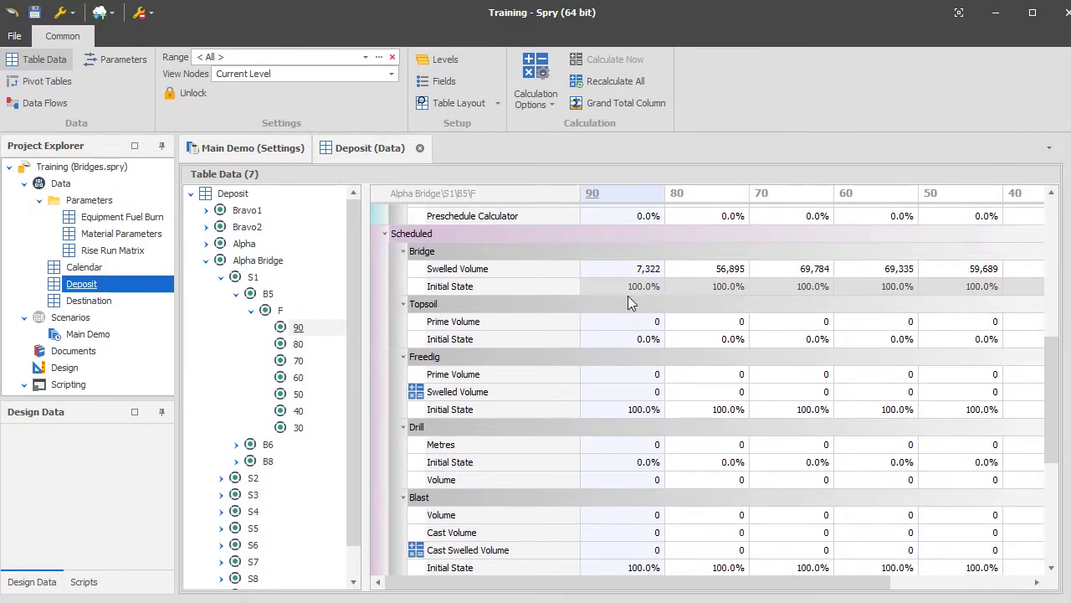
{"action": "left_click", "coordinate": [608, 276]}
{"action": "left_click", "coordinate": [615, 269]}
{"action": "left_click", "coordinate": [604, 268]}
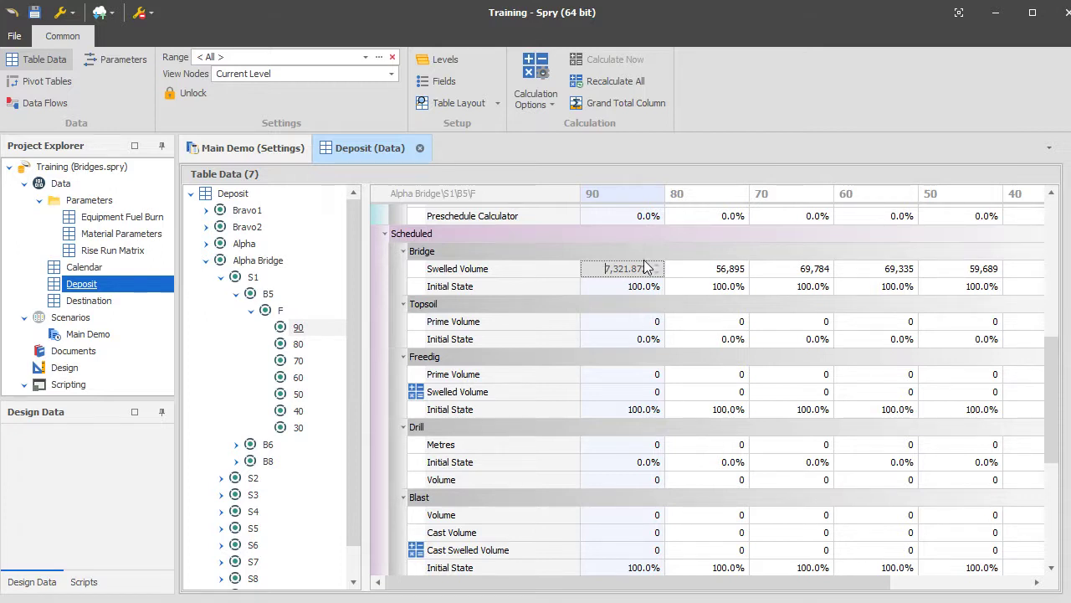
{"action": "left_click", "coordinate": [610, 287]}
{"action": "left_click", "coordinate": [602, 285]}
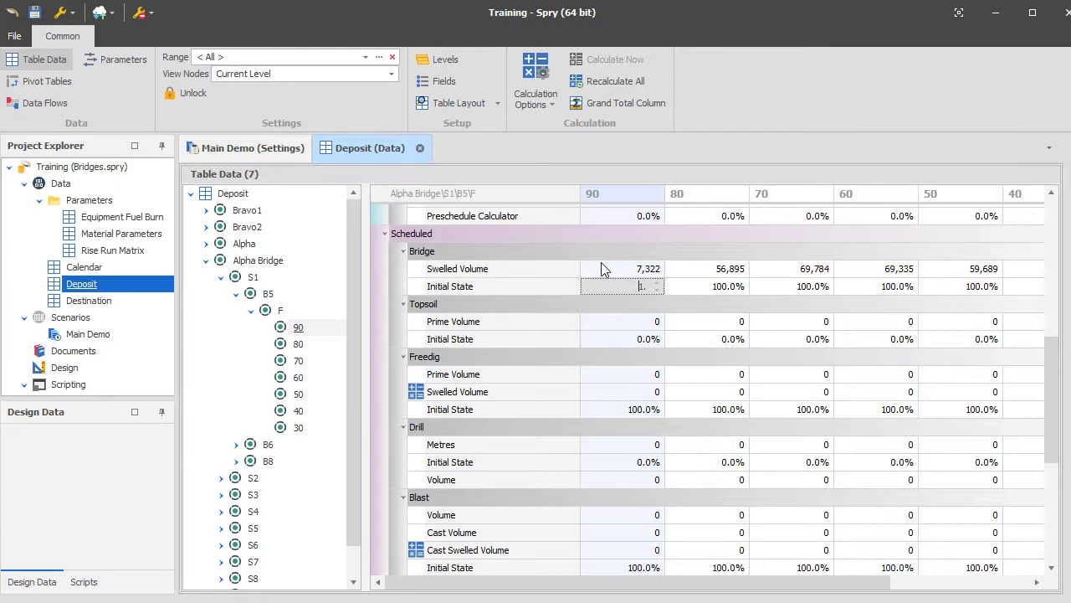
- Open the Main Demo processes and check the Bridge process's default source and destination quantity fields
{"action": "left_click", "coordinate": [234, 149]}
{"action": "left_click", "coordinate": [43, 79]}
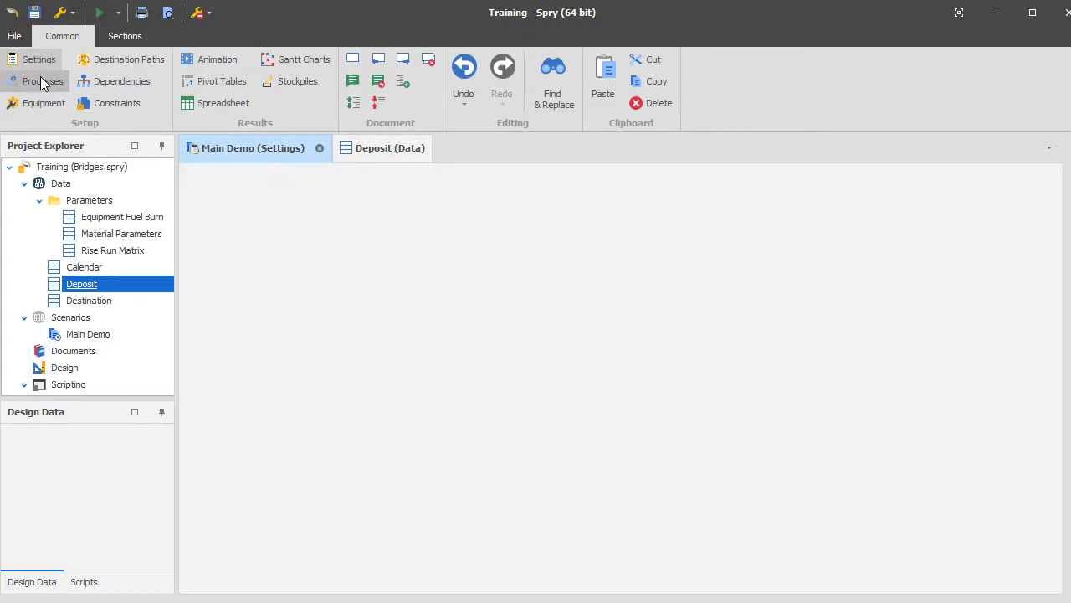
{"action": "left_click", "coordinate": [302, 238]}
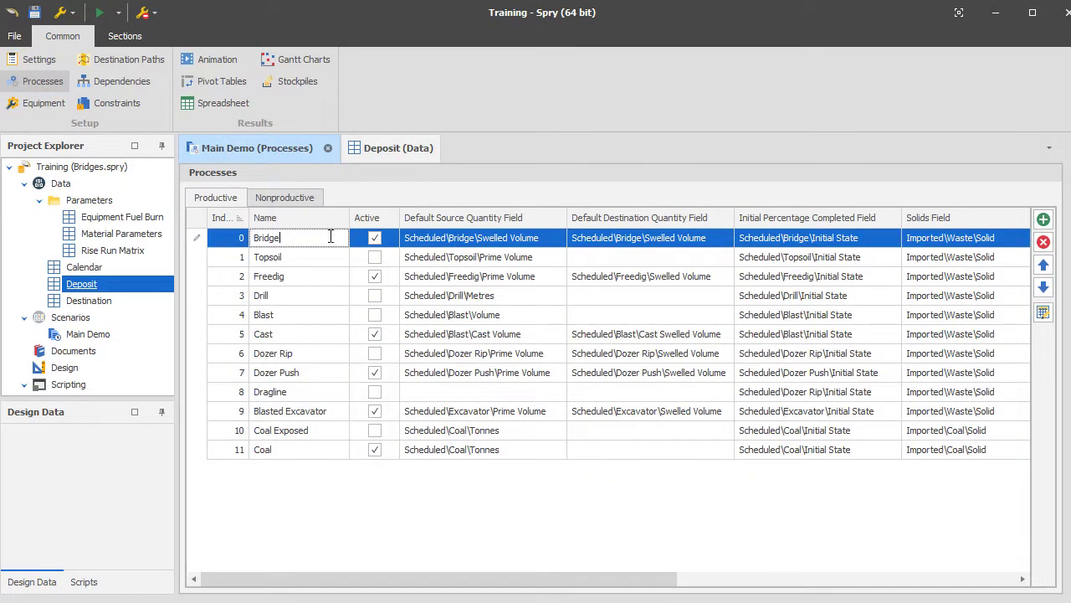
{"action": "left_click", "coordinate": [499, 241]}
{"action": "left_click", "coordinate": [512, 254]}
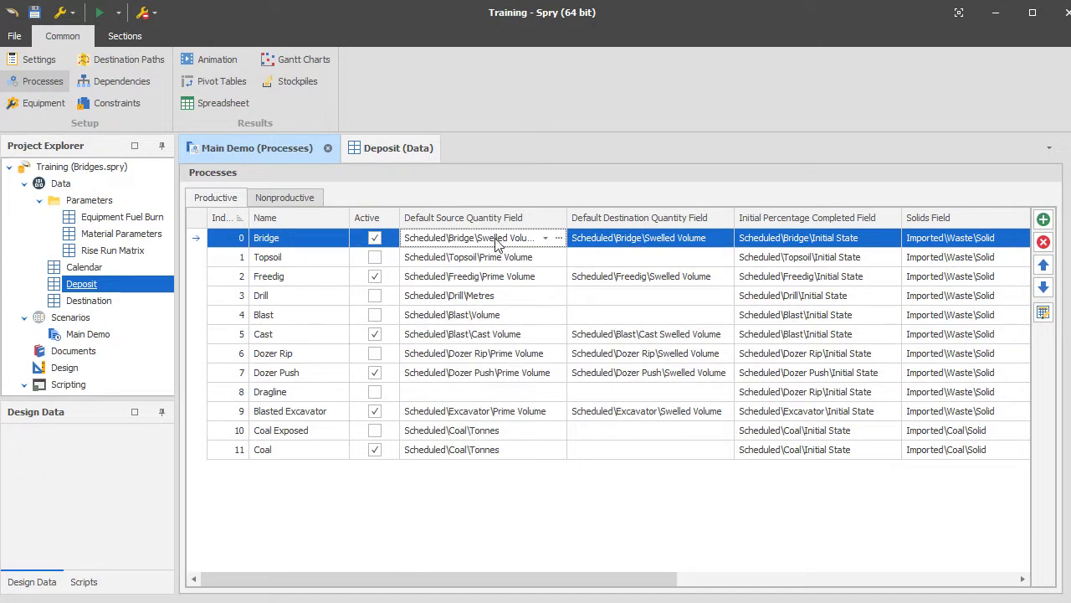
{"action": "left_click", "coordinate": [599, 241]}
{"action": "left_click", "coordinate": [617, 240]}
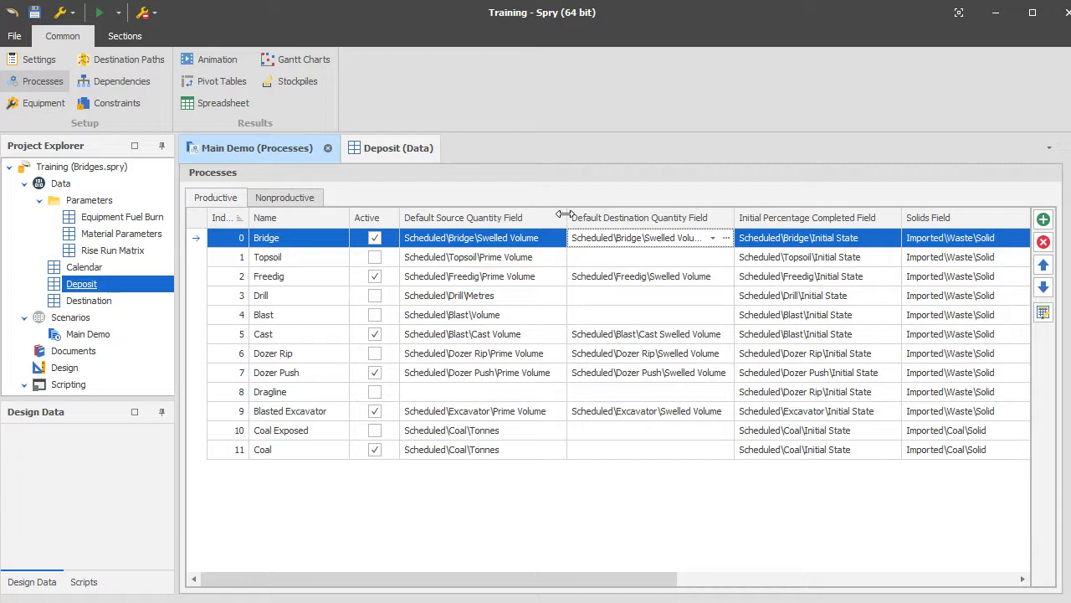
- Adjust the quantity field column widths and review the Bridge process's initial percentage, solids, centroid and colour settings
{"action": "left_click_drag", "start_coordinate": [565, 216], "coordinate": [555, 216]}
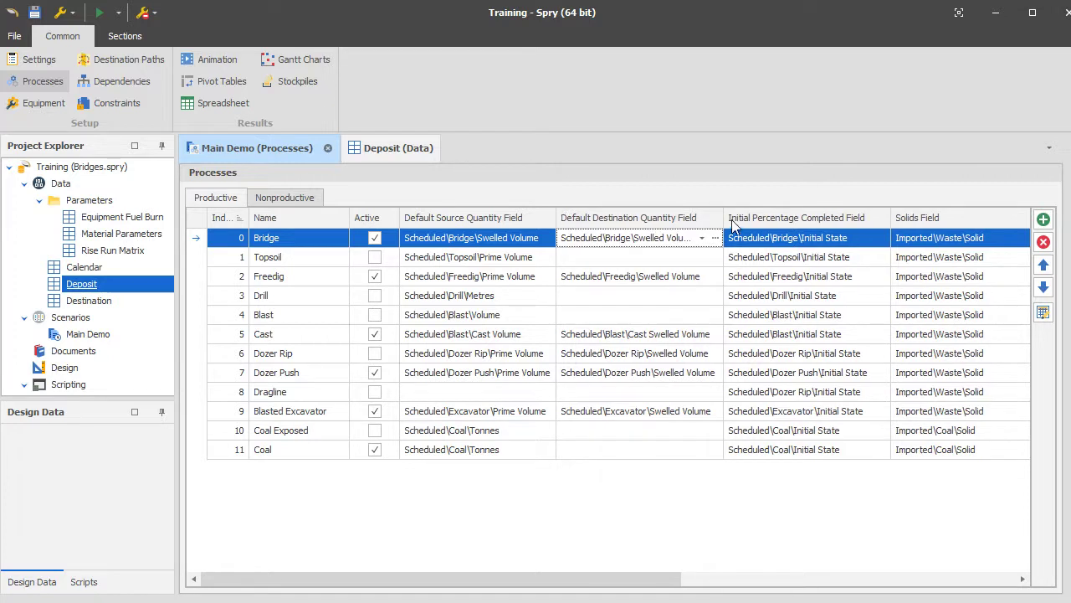
{"action": "double_click", "coordinate": [725, 217]}
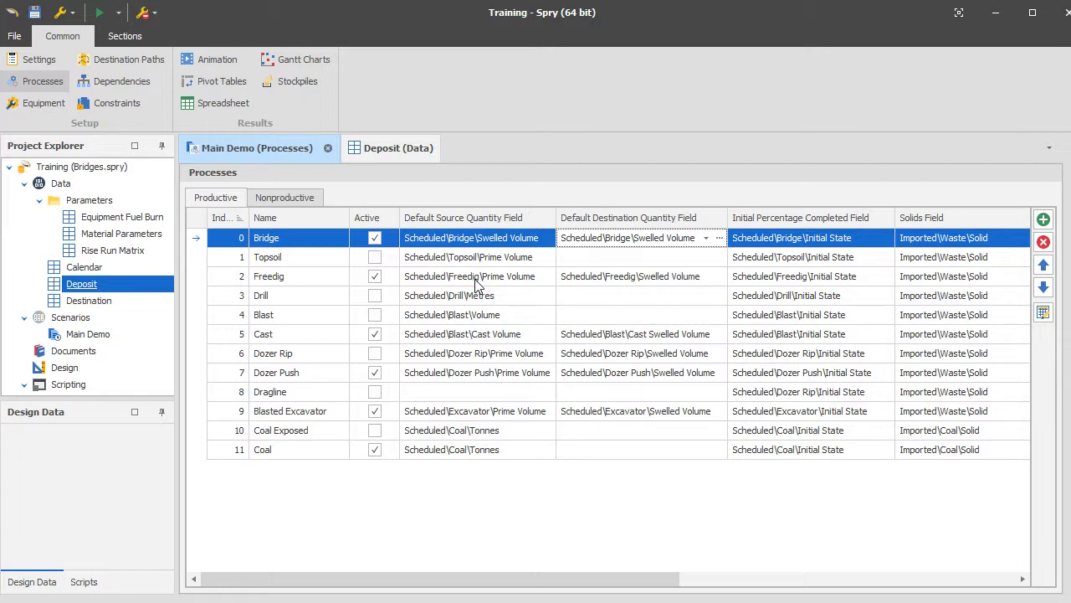
{"action": "left_click_drag", "start_coordinate": [610, 579], "coordinate": [724, 574]}
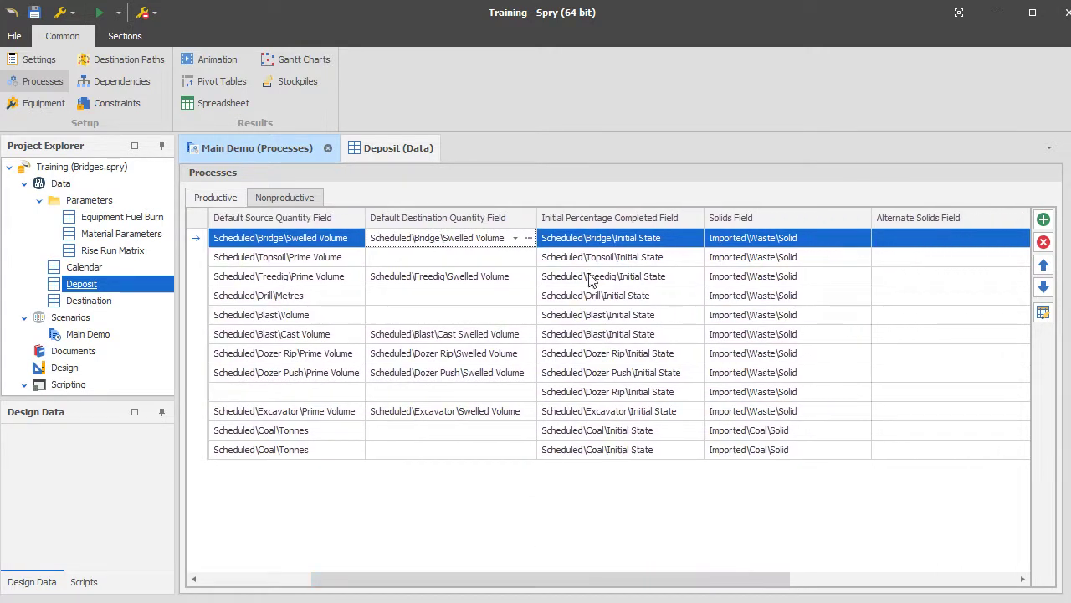
{"action": "left_click", "coordinate": [617, 241]}
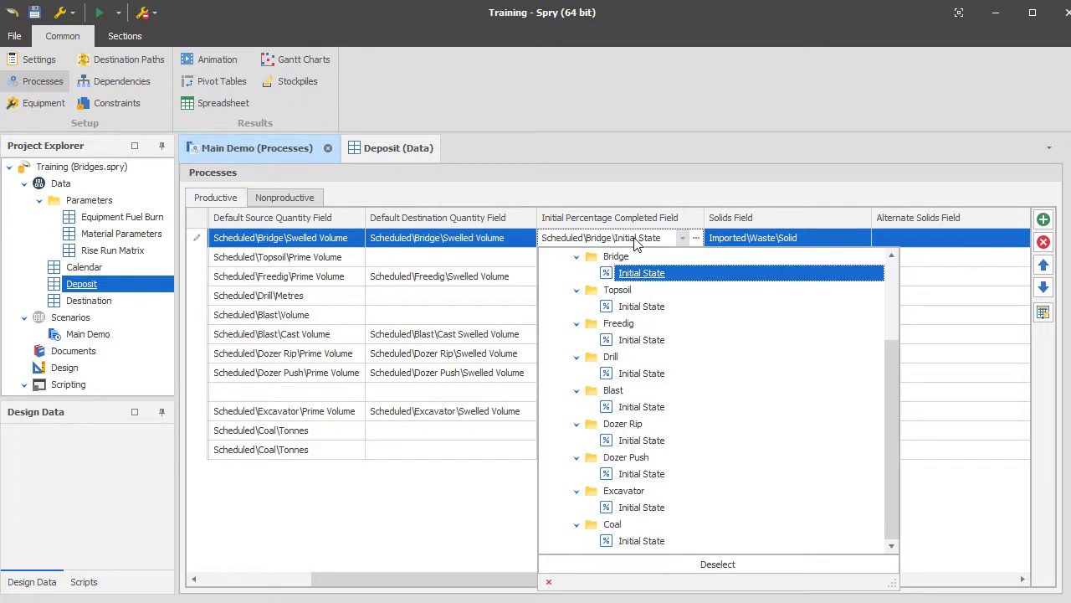
{"action": "left_click", "coordinate": [636, 243]}
{"action": "left_click_drag", "start_coordinate": [693, 579], "coordinate": [763, 585]}
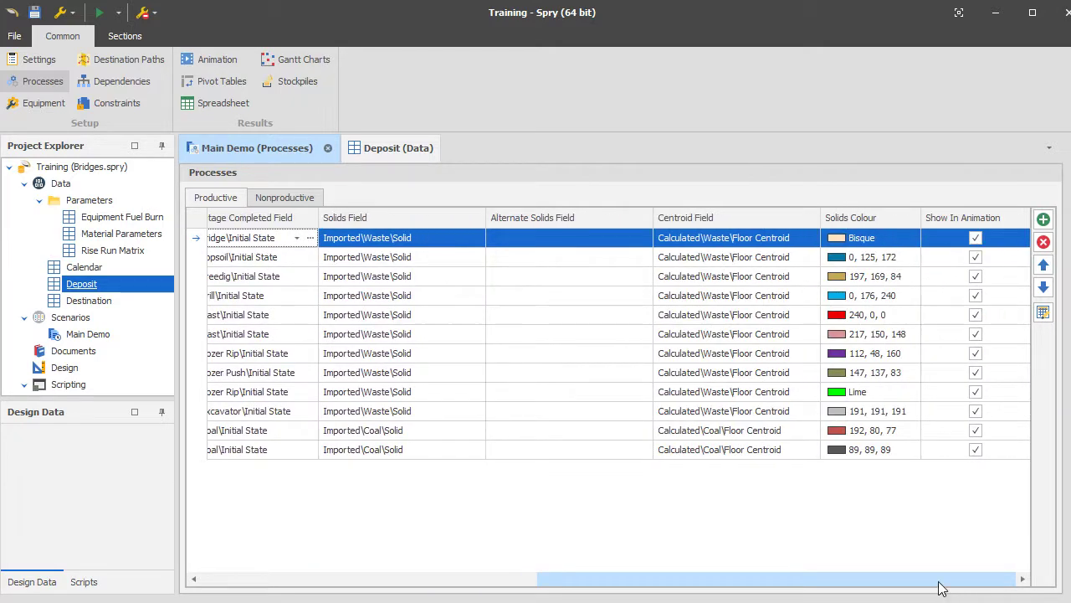
{"action": "left_click_drag", "start_coordinate": [940, 579], "coordinate": [586, 586]}
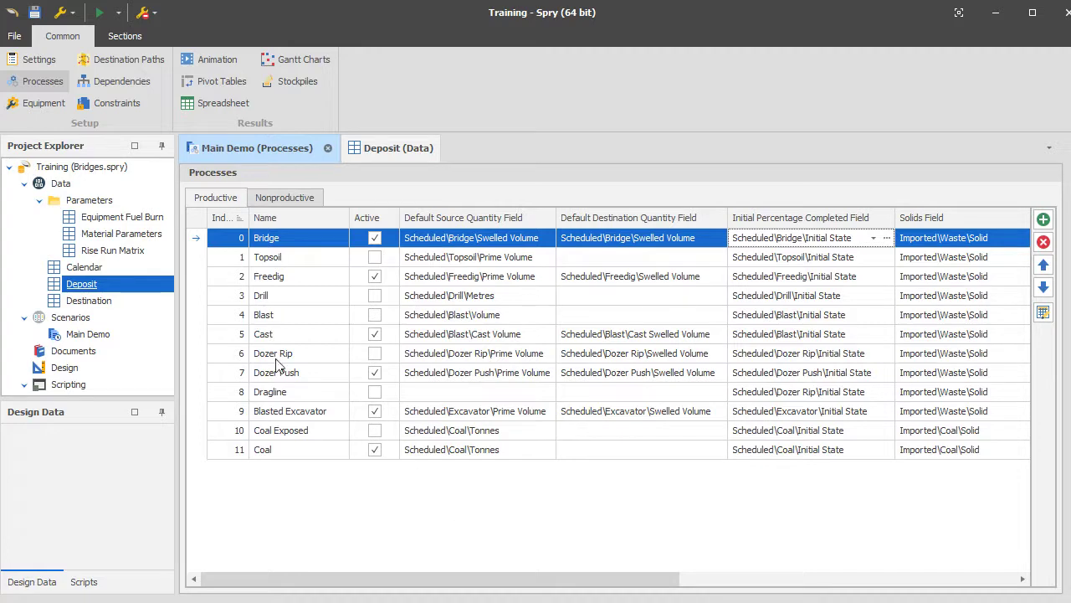
- Open the equipment setup and show the processes assigned to the CAT6040
{"action": "left_click", "coordinate": [34, 107]}
{"action": "left_click", "coordinate": [472, 214]}
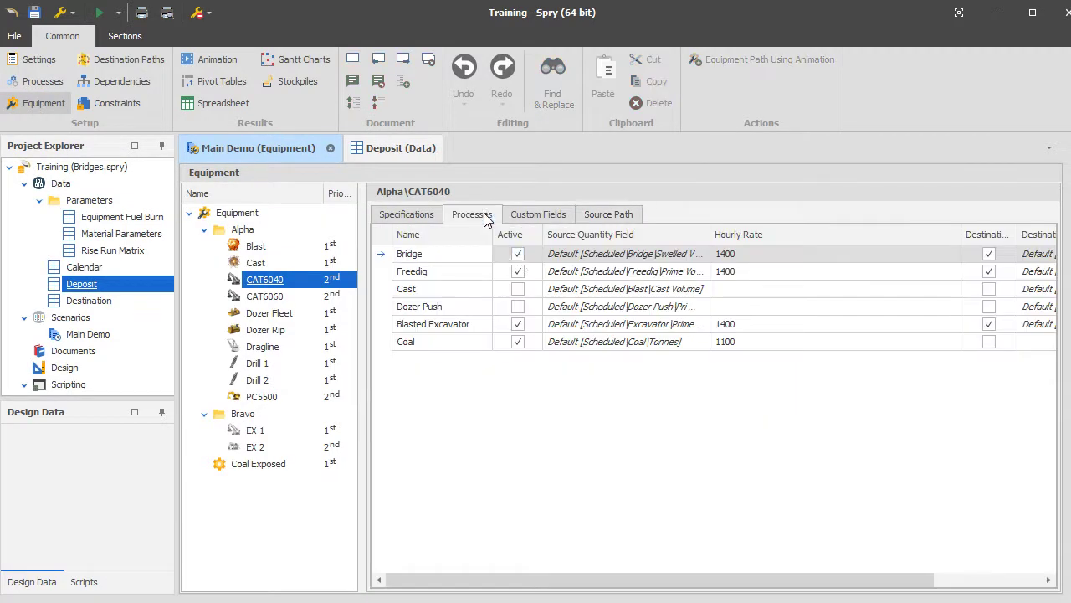
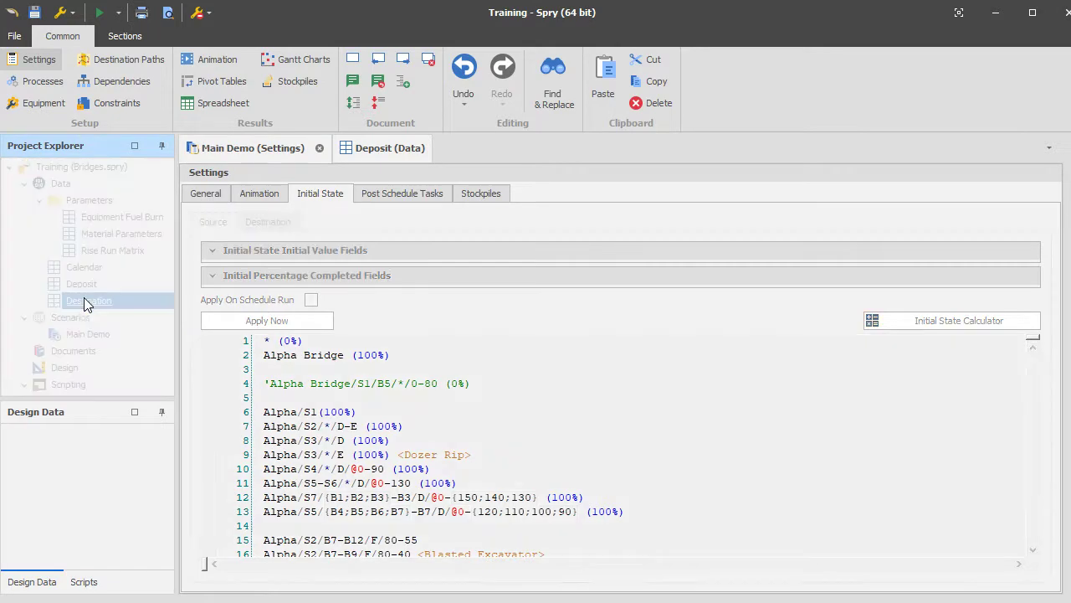
- Expand Alpha Bridge through S1 and B5 in the Destination table and select bench 30
{"action": "left_click", "coordinate": [255, 282]}
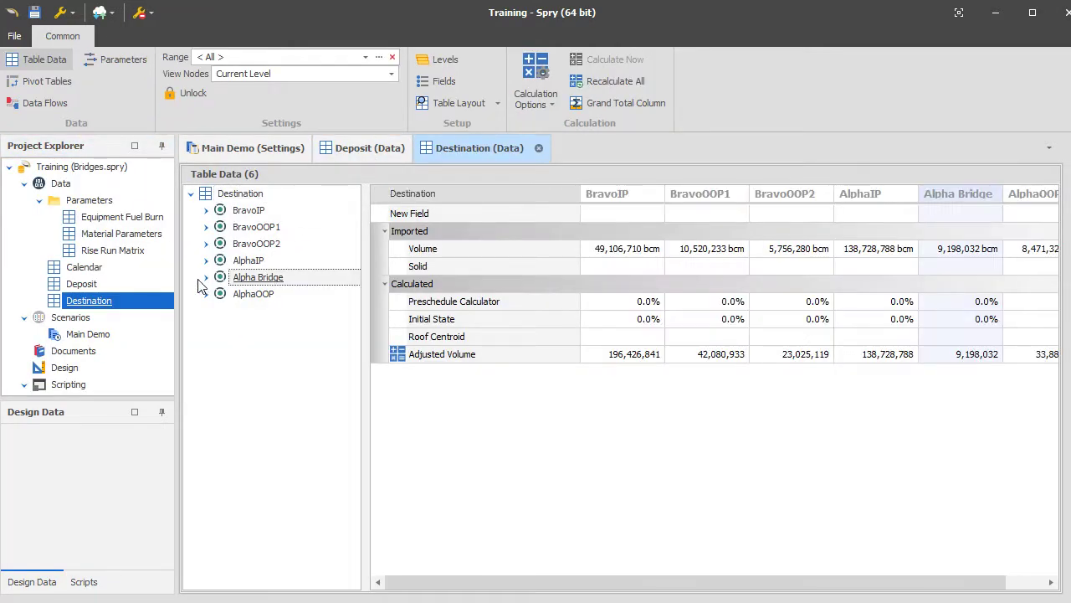
{"action": "left_click", "coordinate": [206, 277]}
{"action": "left_click", "coordinate": [225, 294]}
{"action": "left_click", "coordinate": [221, 294]}
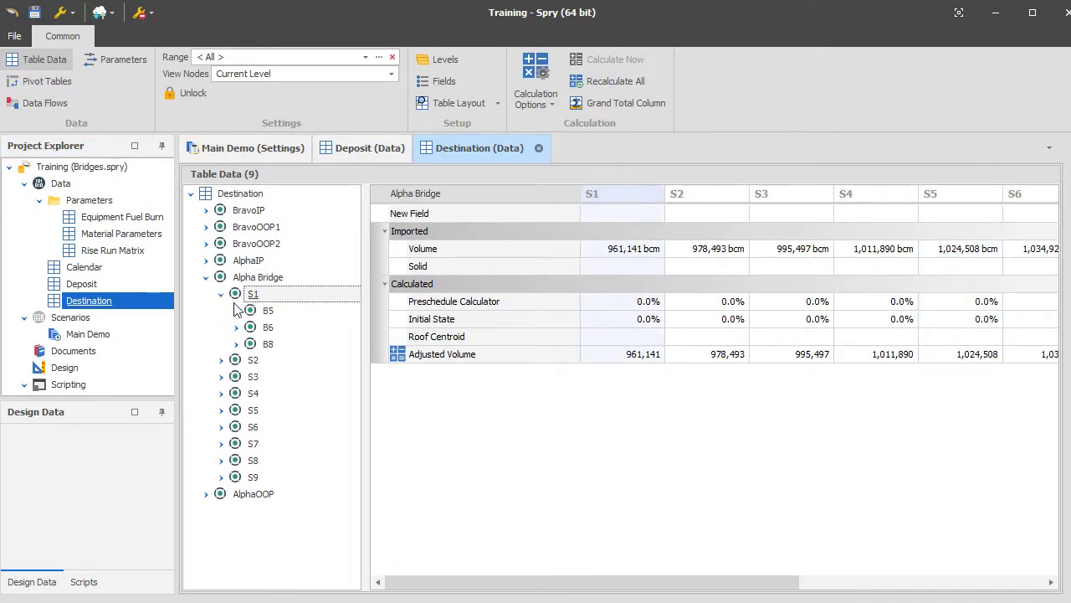
{"action": "left_click", "coordinate": [268, 310]}
{"action": "left_click", "coordinate": [236, 310]}
{"action": "left_click", "coordinate": [283, 329]}
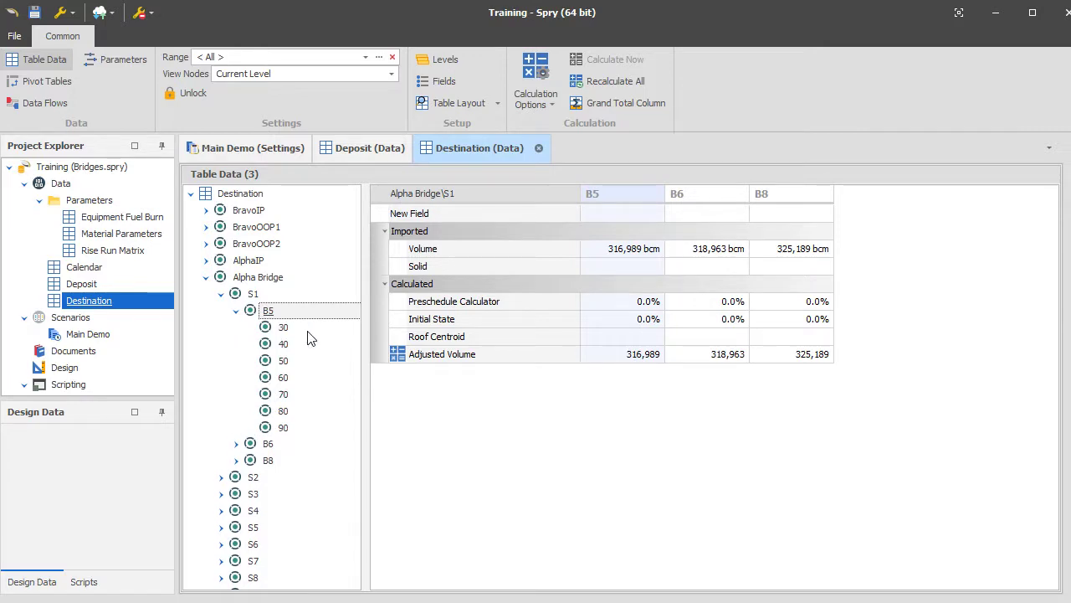
- Place the Destination table beside the Deposit table and compare the benches under Alpha Bridge\S1\B5 in both
{"action": "right_click", "coordinate": [489, 149]}
{"action": "left_click", "coordinate": [544, 309]}
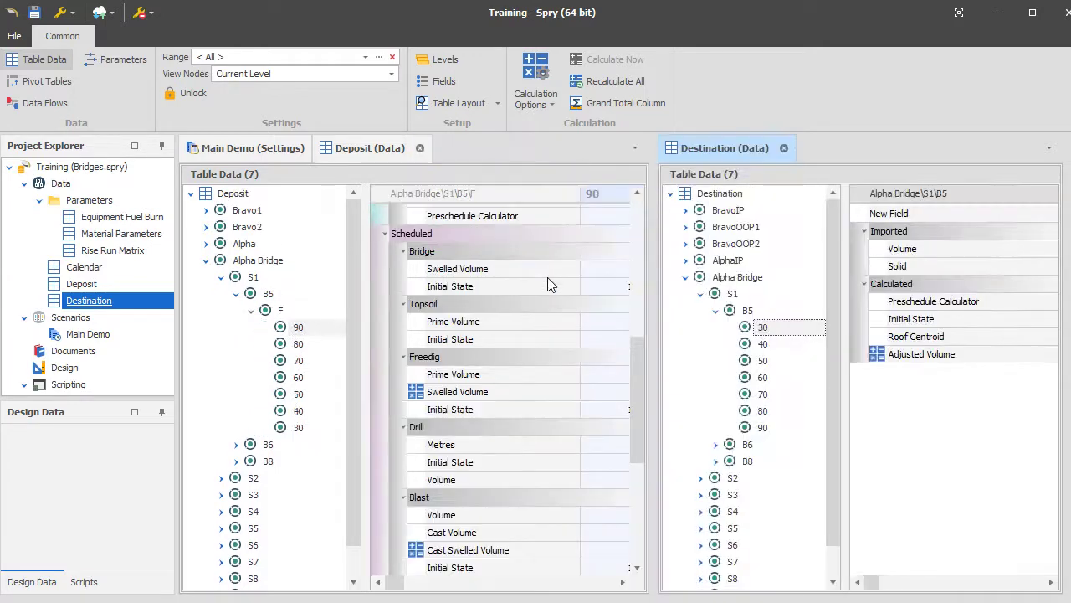
{"action": "left_click", "coordinate": [386, 151]}
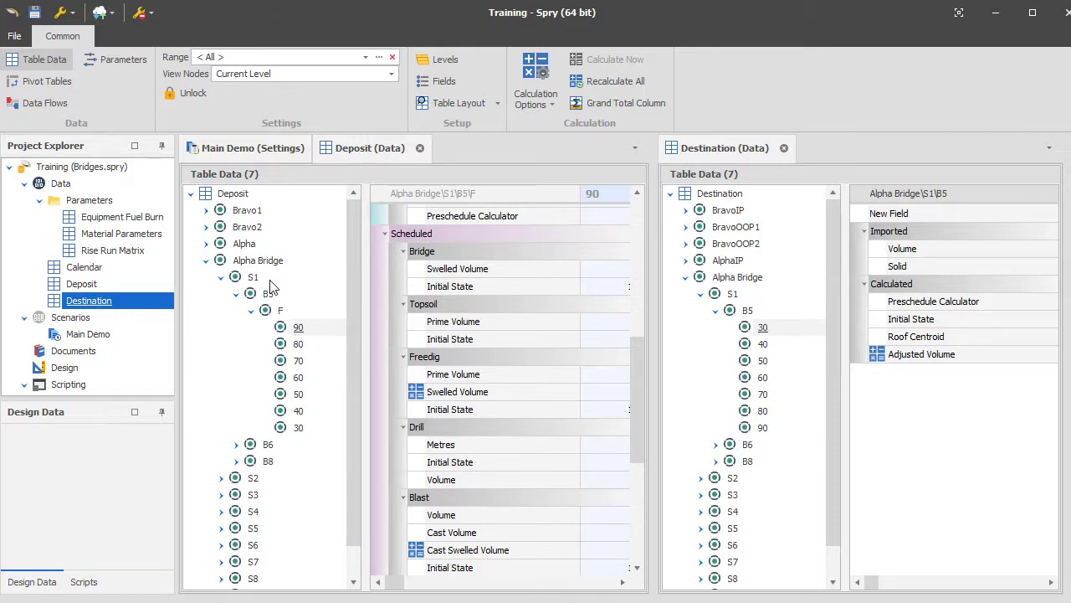
{"action": "left_click", "coordinate": [279, 315]}
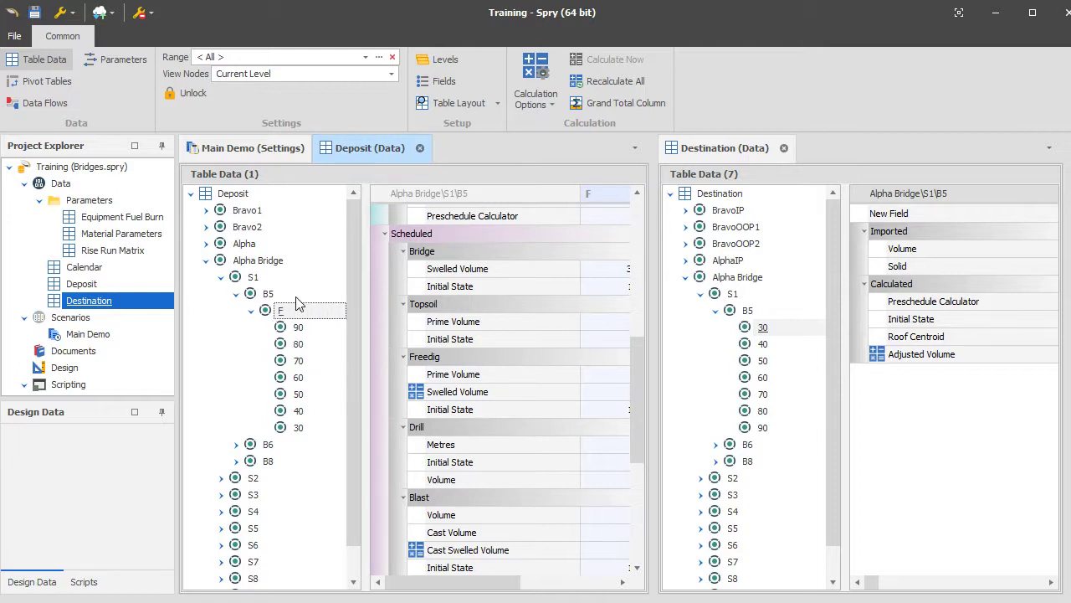
{"action": "left_click", "coordinate": [790, 335]}
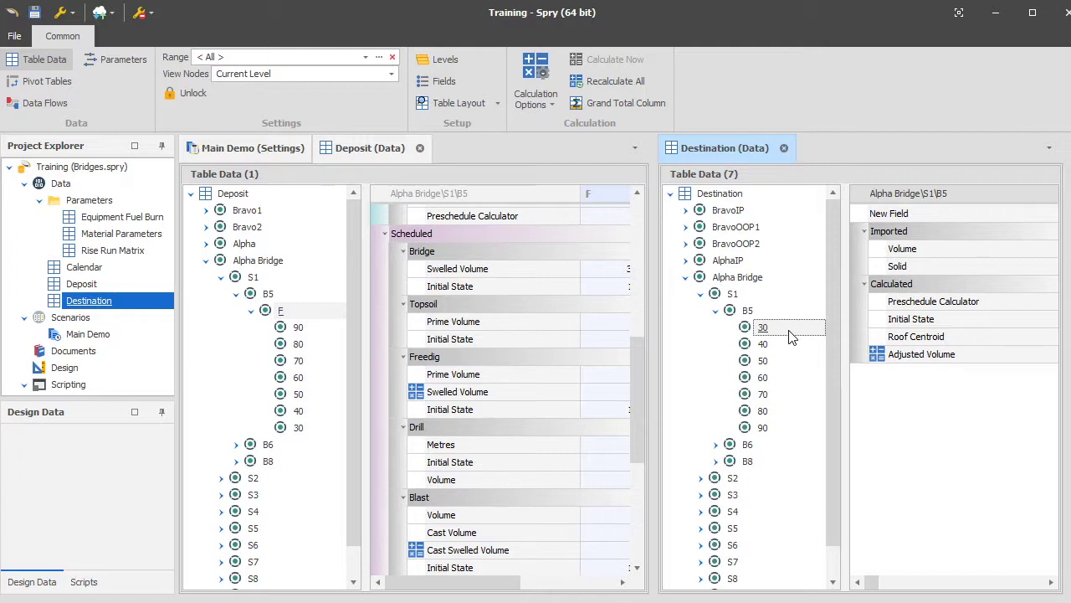
{"action": "left_click", "coordinate": [763, 425]}
{"action": "left_click", "coordinate": [779, 337]}
- Widen the Destination pane and its bench 30 column, and select bench 30's Volume value
{"action": "left_click_drag", "start_coordinate": [877, 591], "coordinate": [892, 585]}
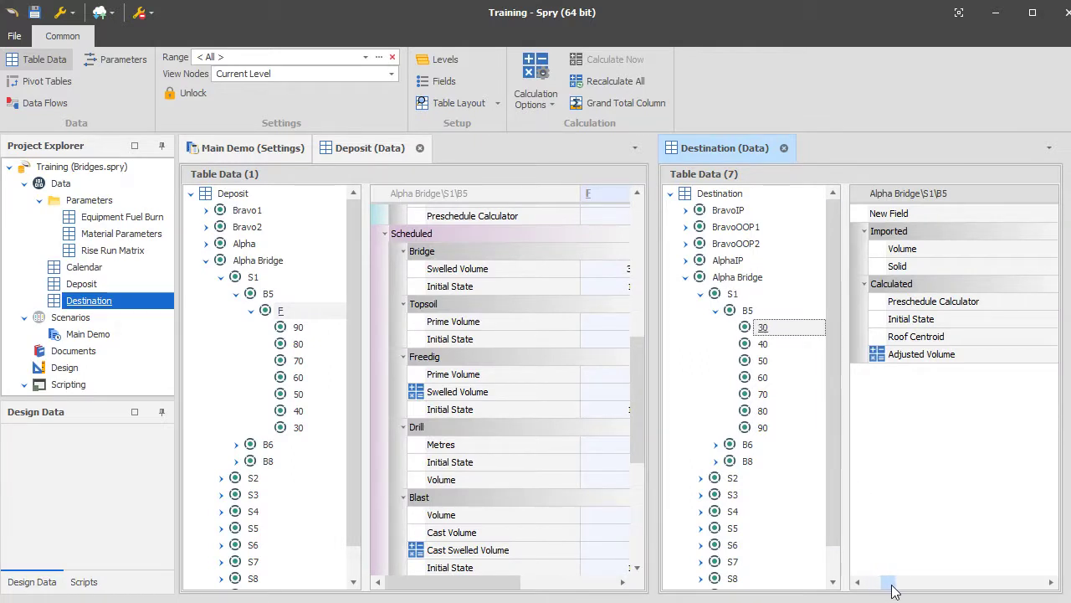
{"action": "left_click_drag", "start_coordinate": [634, 359], "coordinate": [478, 359]}
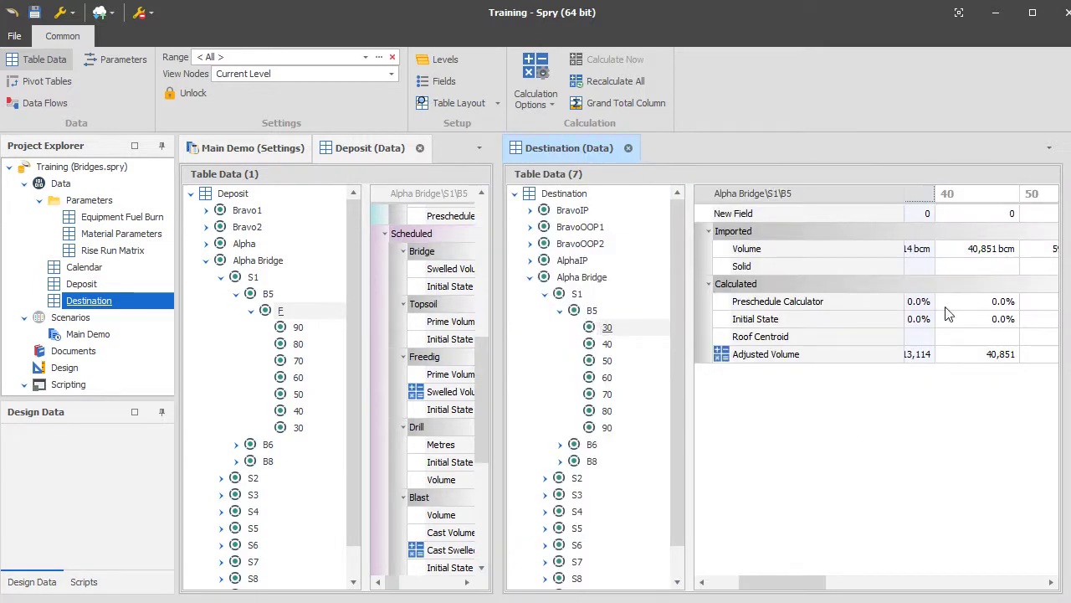
{"action": "left_click", "coordinate": [927, 249]}
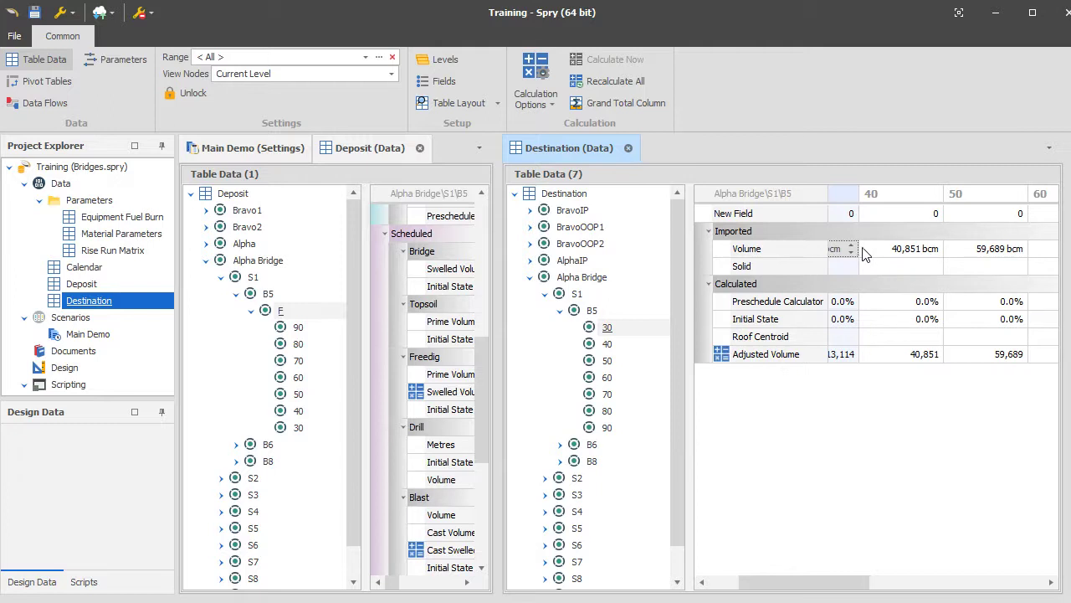
{"action": "left_click_drag", "start_coordinate": [864, 253], "coordinate": [1024, 254]}
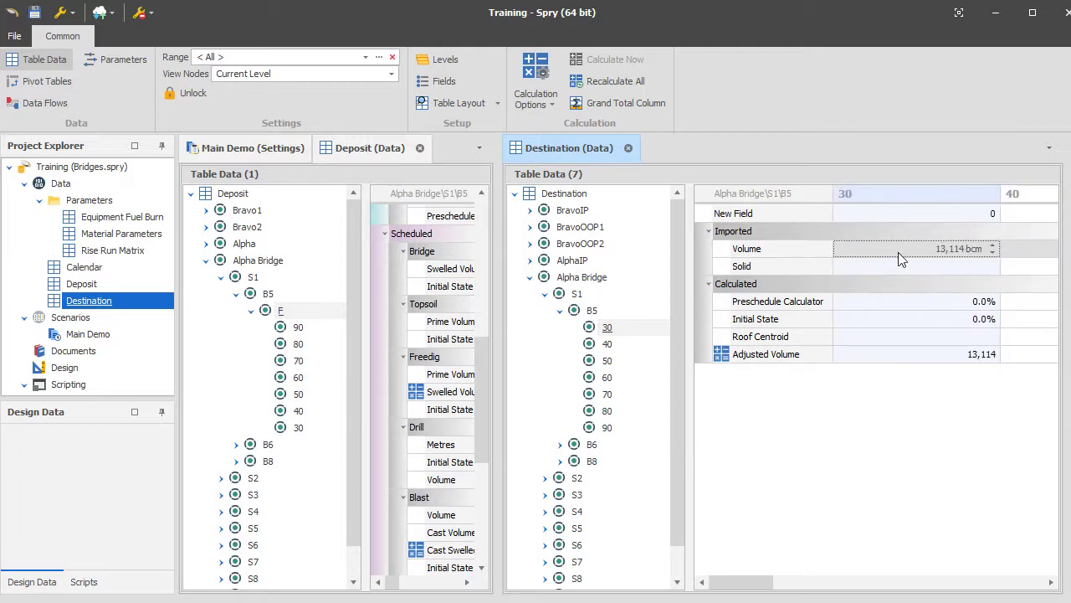
{"action": "left_click", "coordinate": [898, 259]}
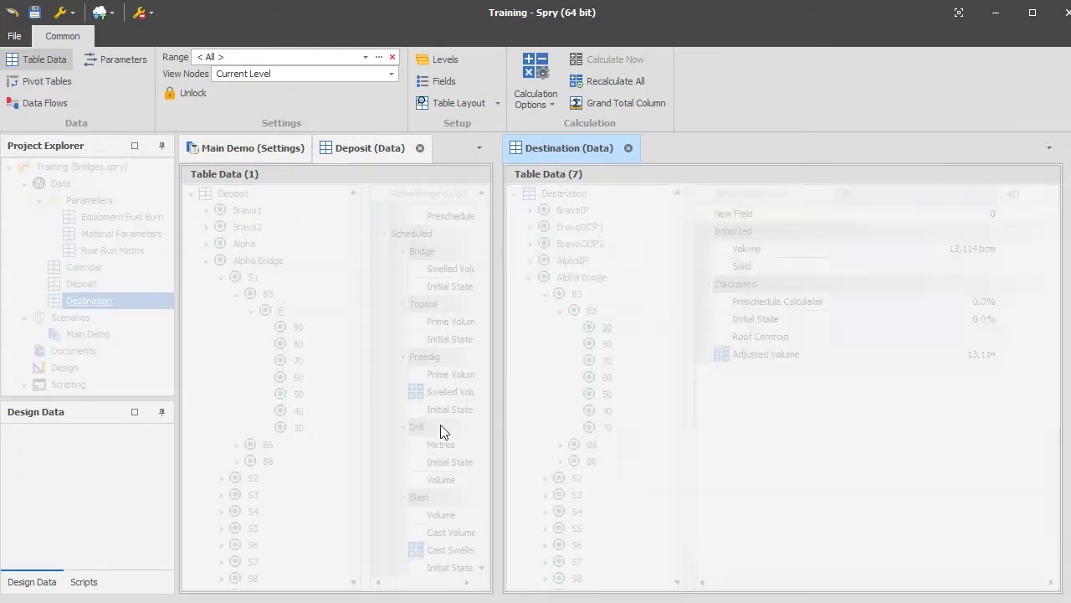
- Rebalance the two table panes to view F's Bridge Swelled Volume in Deposit alongside bench 30's Volume in Destination
{"action": "left_click_drag", "start_coordinate": [502, 388], "coordinate": [650, 385]}
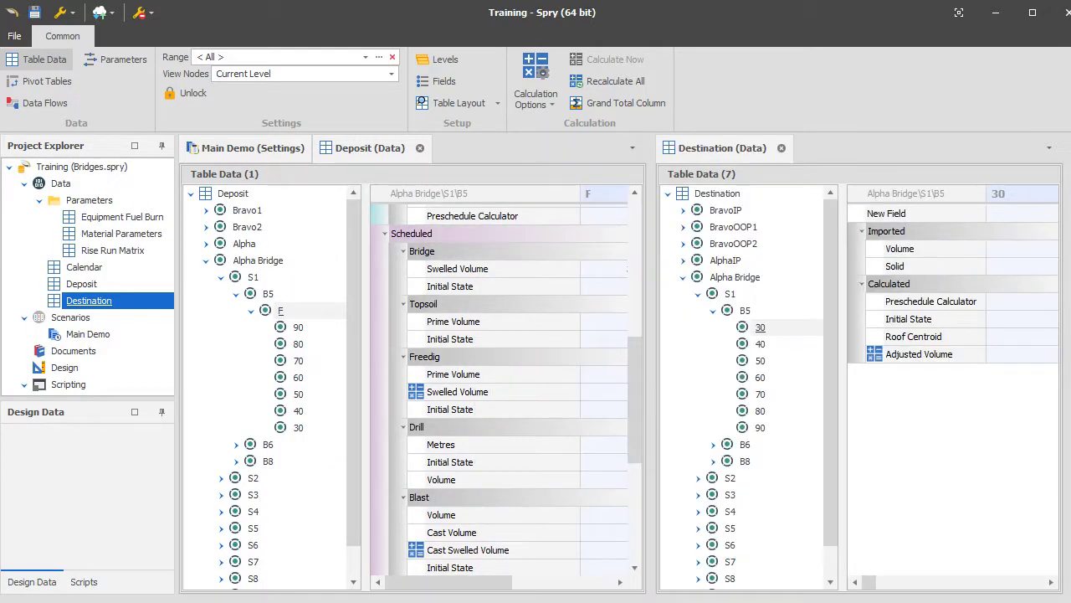
{"action": "left_click_drag", "start_coordinate": [841, 493], "coordinate": [790, 487]}
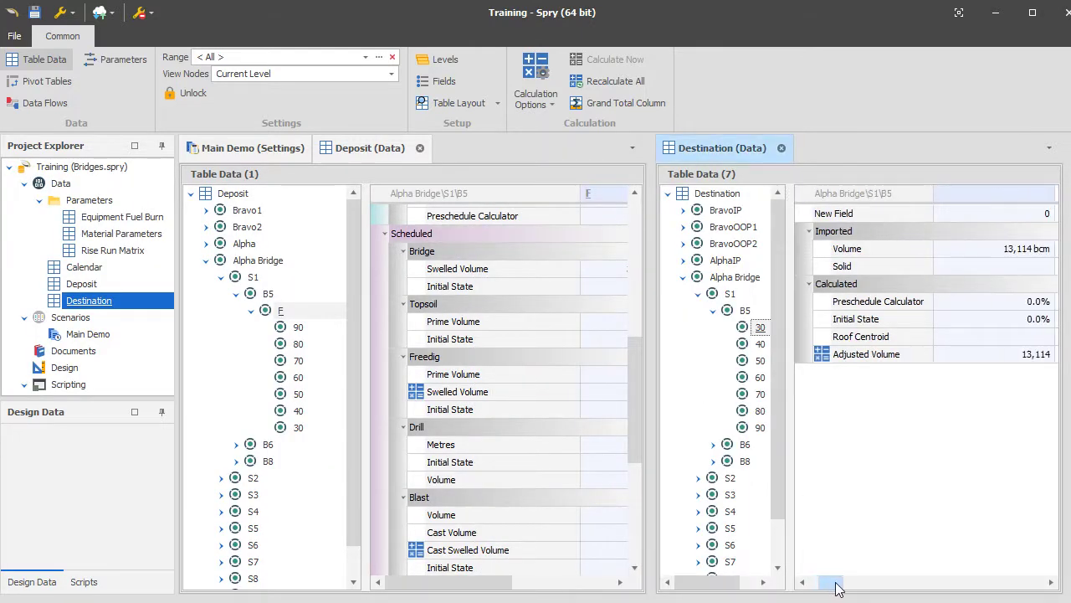
{"action": "left_click_drag", "start_coordinate": [837, 588], "coordinate": [842, 586]}
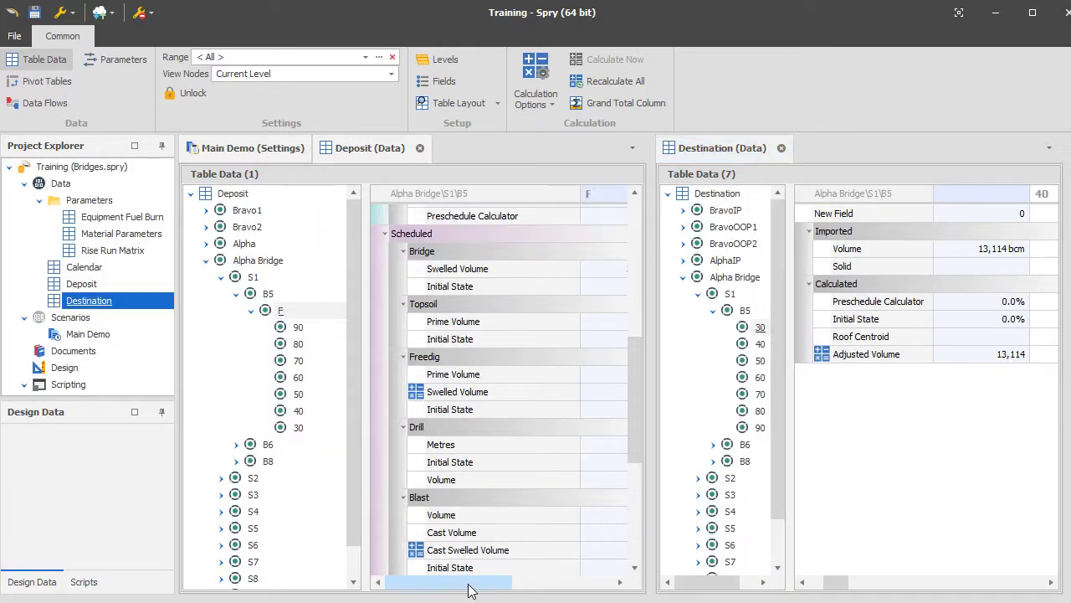
{"action": "left_click_drag", "start_coordinate": [468, 590], "coordinate": [570, 586]}
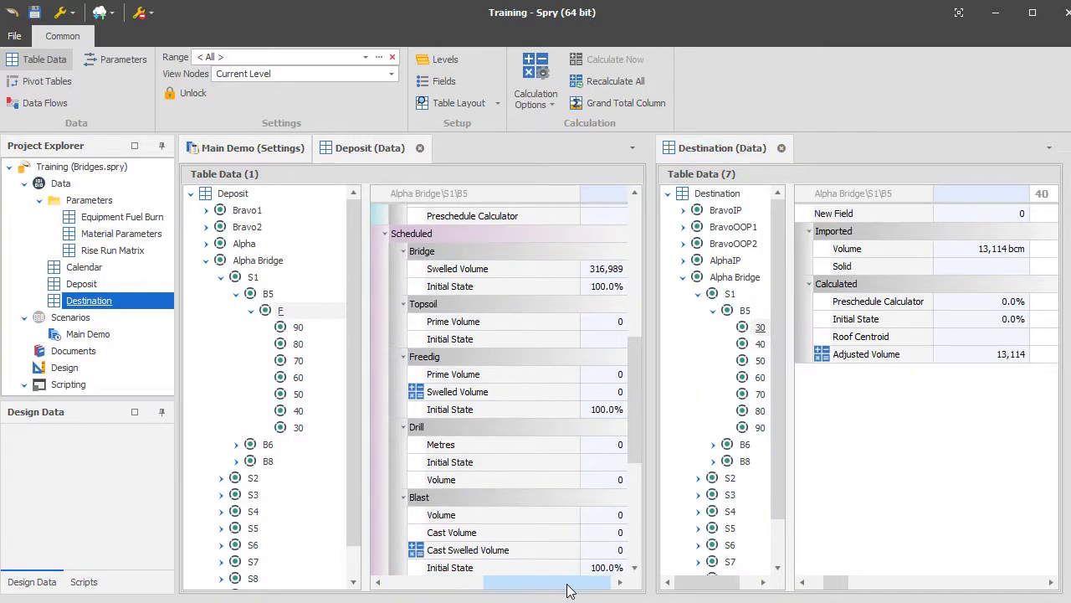
- Select bench 30 under Alpha Bridge\S1\B5\F in the Deposit table and check its Bridge Swelled Volume
{"action": "left_click", "coordinate": [303, 427]}
{"action": "left_click_drag", "start_coordinate": [176, 318], "coordinate": [98, 318]}
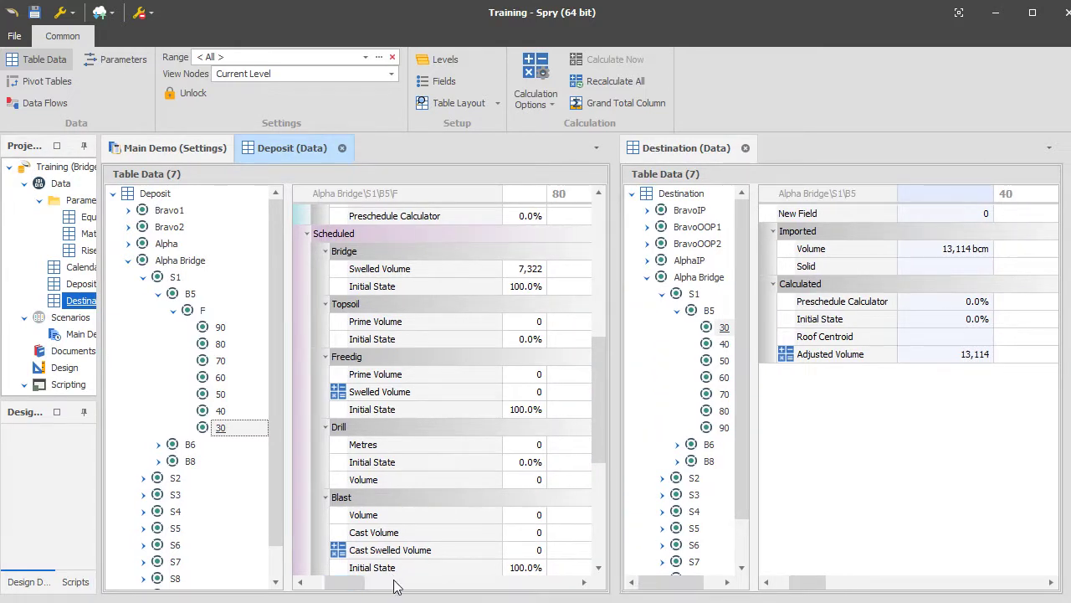
{"action": "left_click_drag", "start_coordinate": [394, 581], "coordinate": [559, 584]}
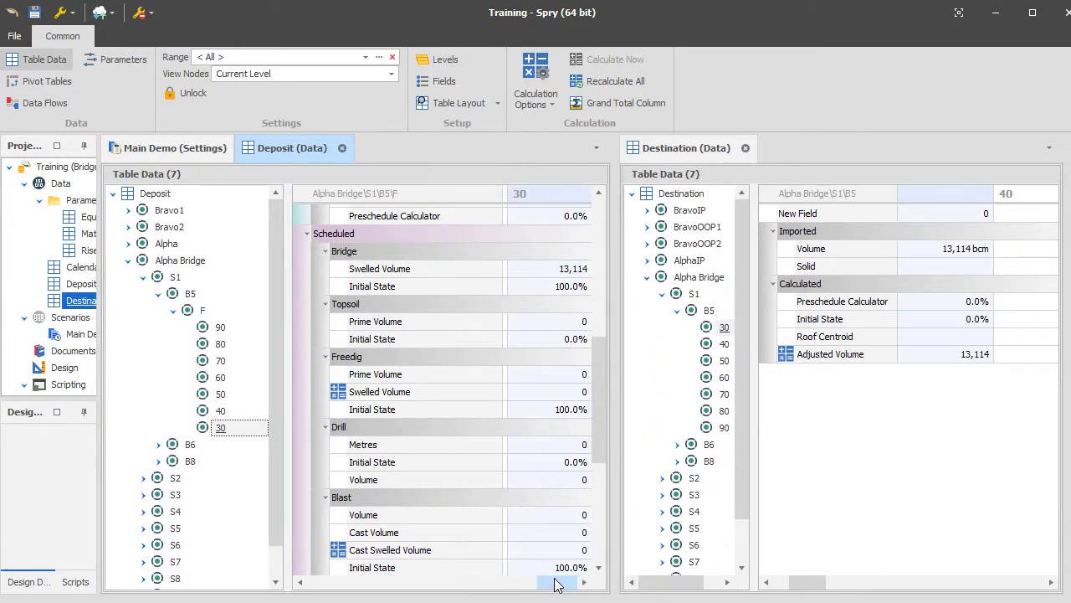
{"action": "left_click", "coordinate": [557, 268]}
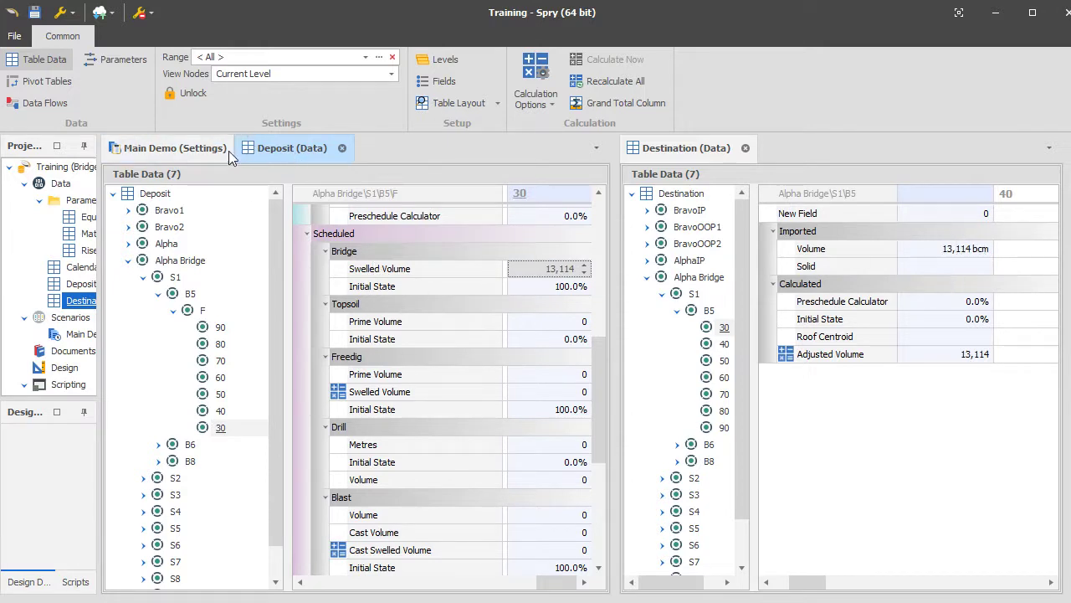
- Show the Main Demo scenario's stockpile settings and close the side-by-side Destination table, restoring the Project Explorer's width
{"action": "left_click", "coordinate": [185, 148]}
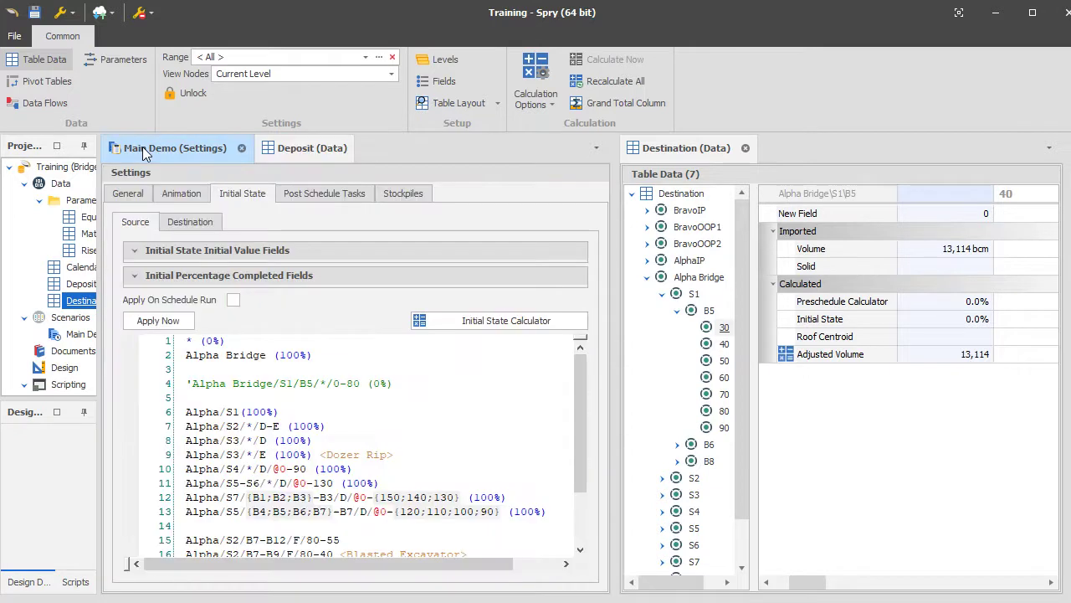
{"action": "left_click", "coordinate": [402, 194]}
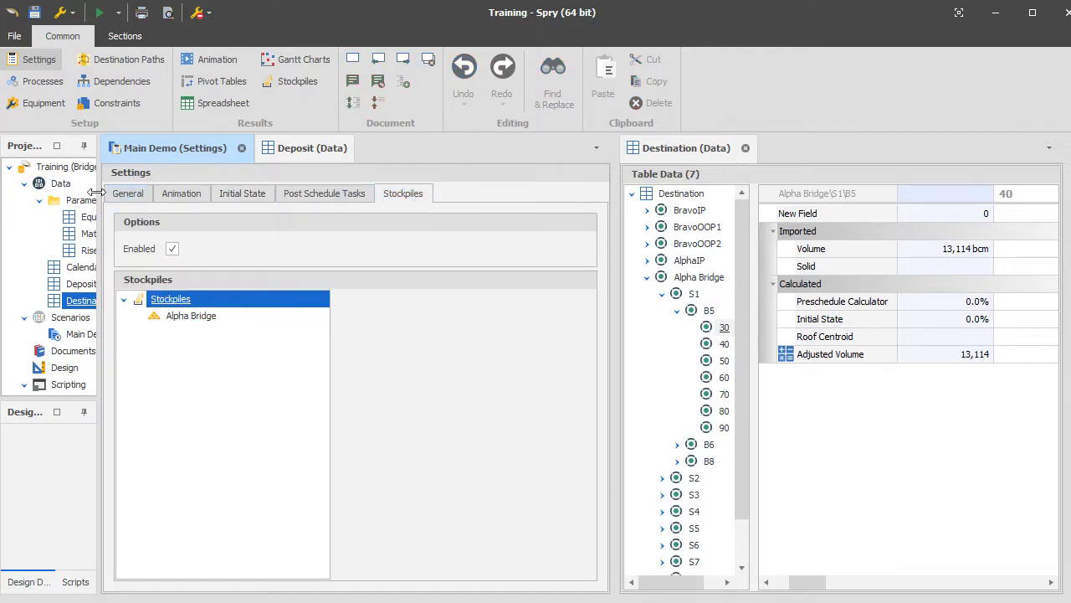
{"action": "left_click", "coordinate": [226, 353]}
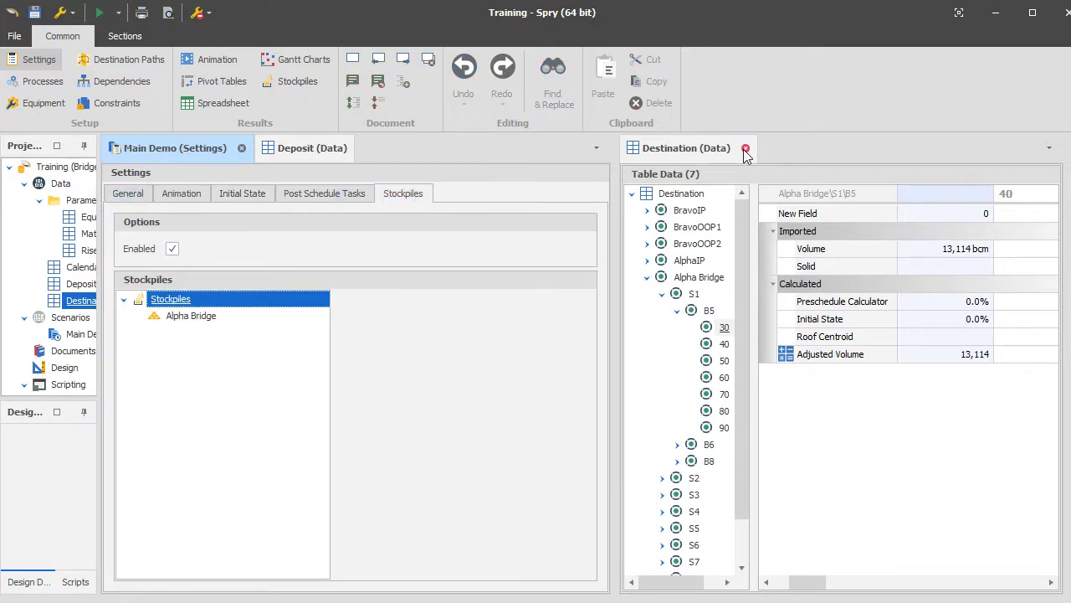
{"action": "left_click", "coordinate": [744, 148]}
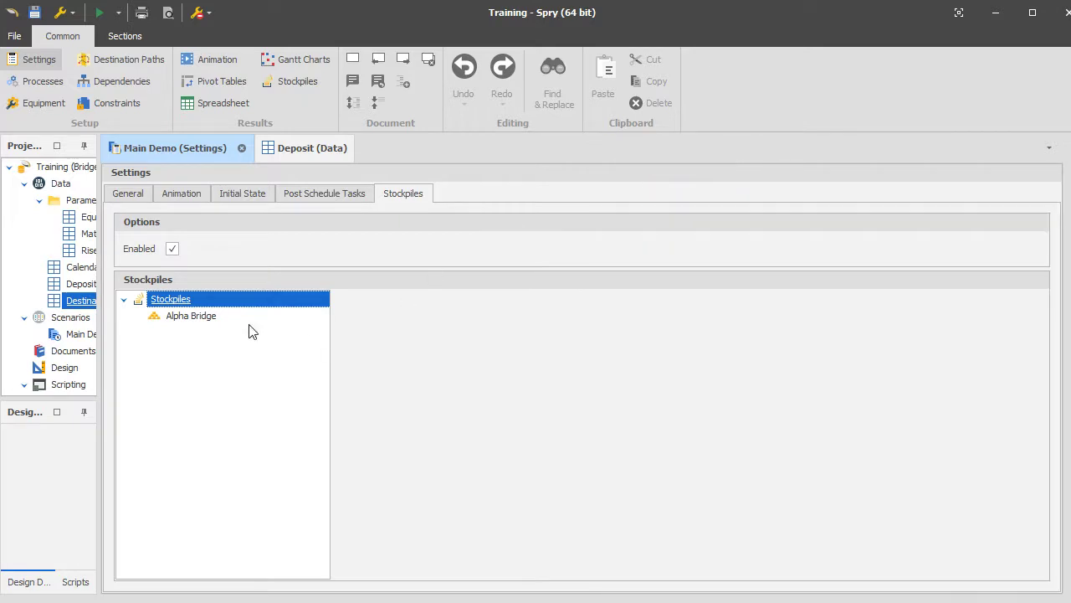
{"action": "left_click_drag", "start_coordinate": [100, 286], "coordinate": [176, 286]}
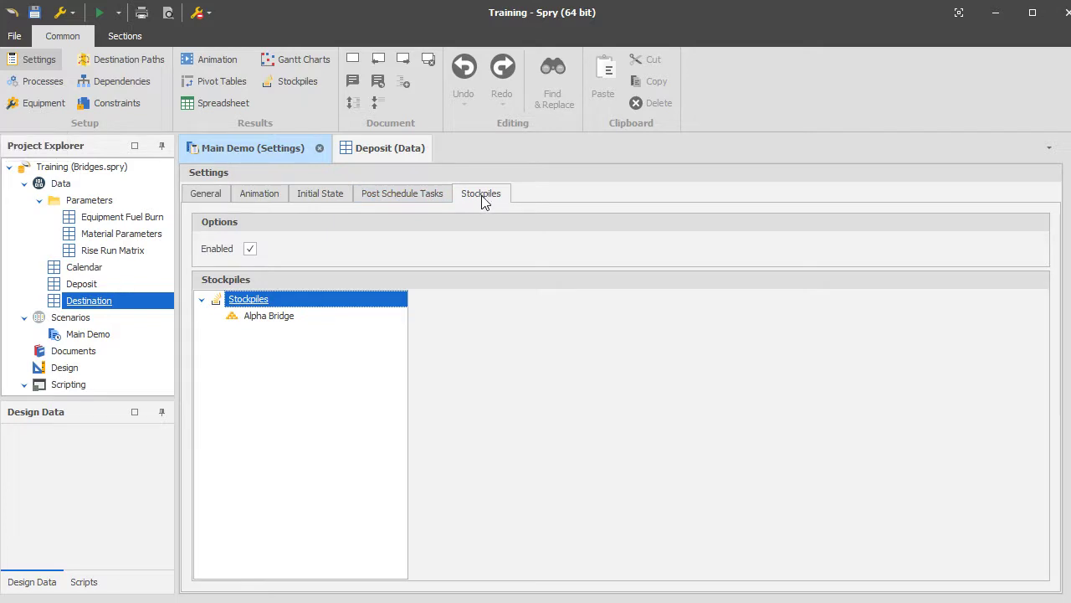
- Set the Alpha Bridge stockpile's inline source range to Alpha Bridge\S1-S9
{"action": "left_click", "coordinate": [268, 316]}
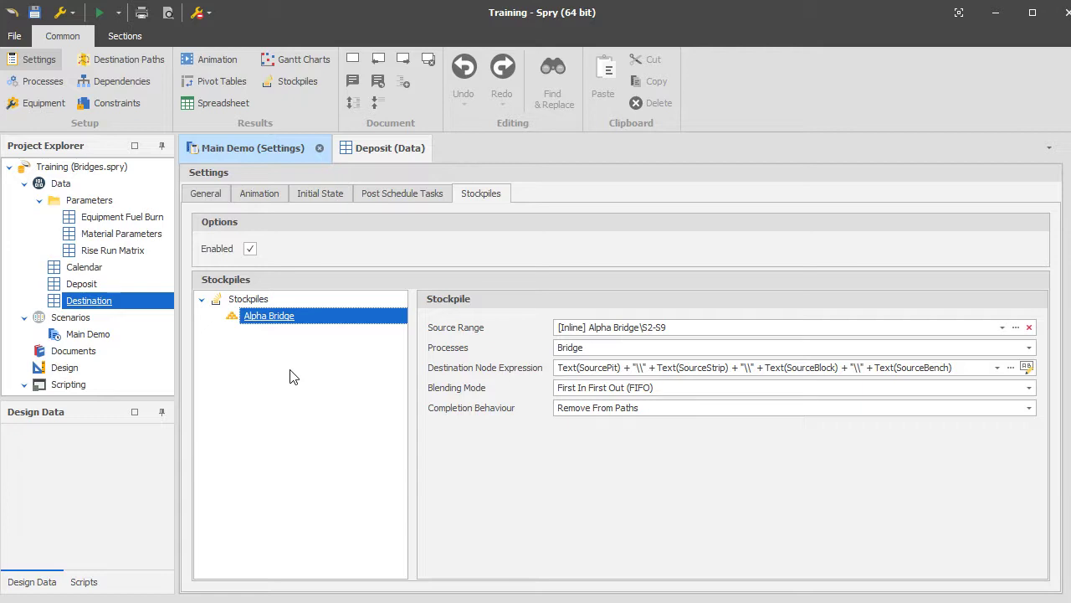
{"action": "left_click", "coordinate": [665, 328]}
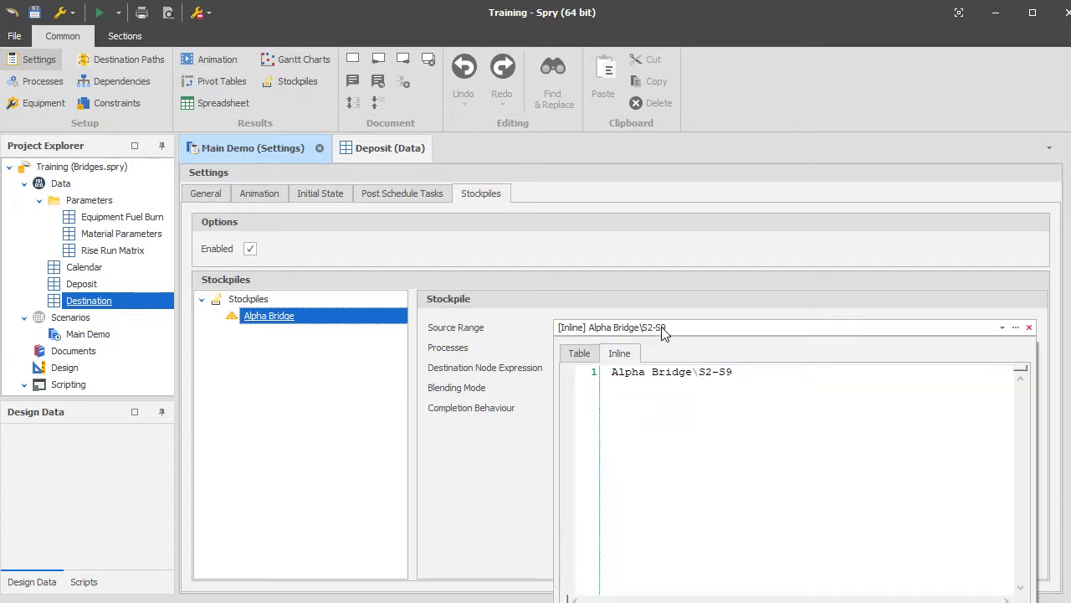
{"action": "left_click_drag", "start_coordinate": [706, 371], "coordinate": [711, 373]}
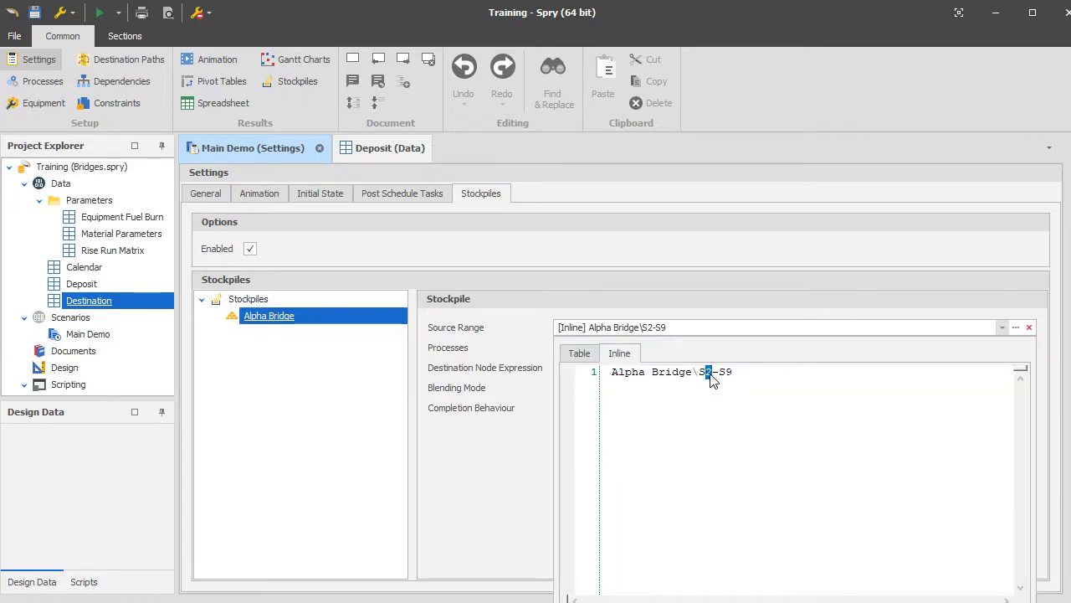
{"action": "type", "text": "1"}
{"action": "left_click", "coordinate": [504, 459]}
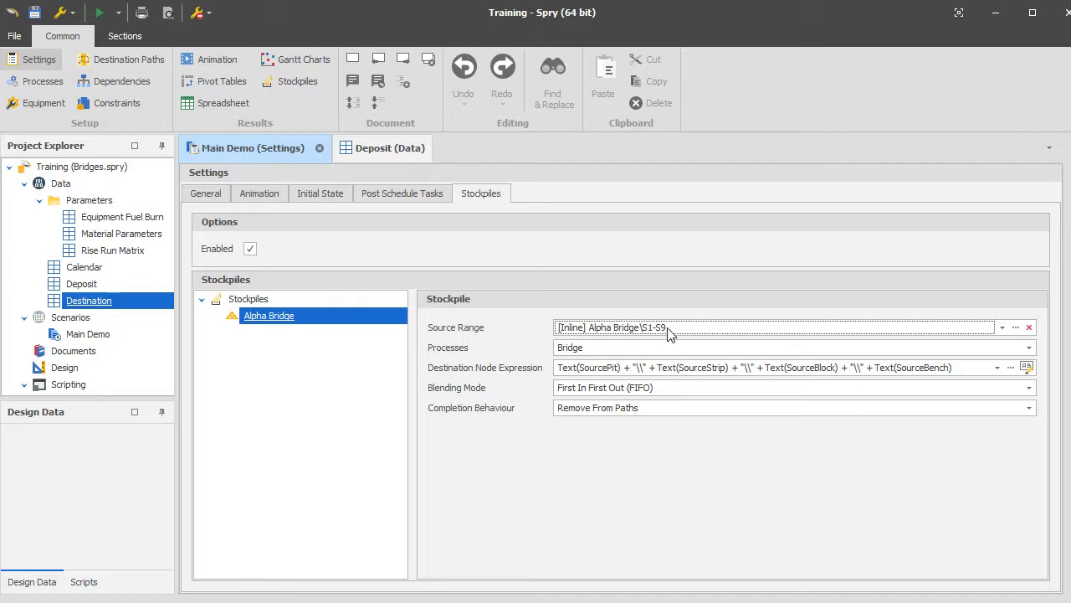
{"action": "left_click", "coordinate": [606, 333]}
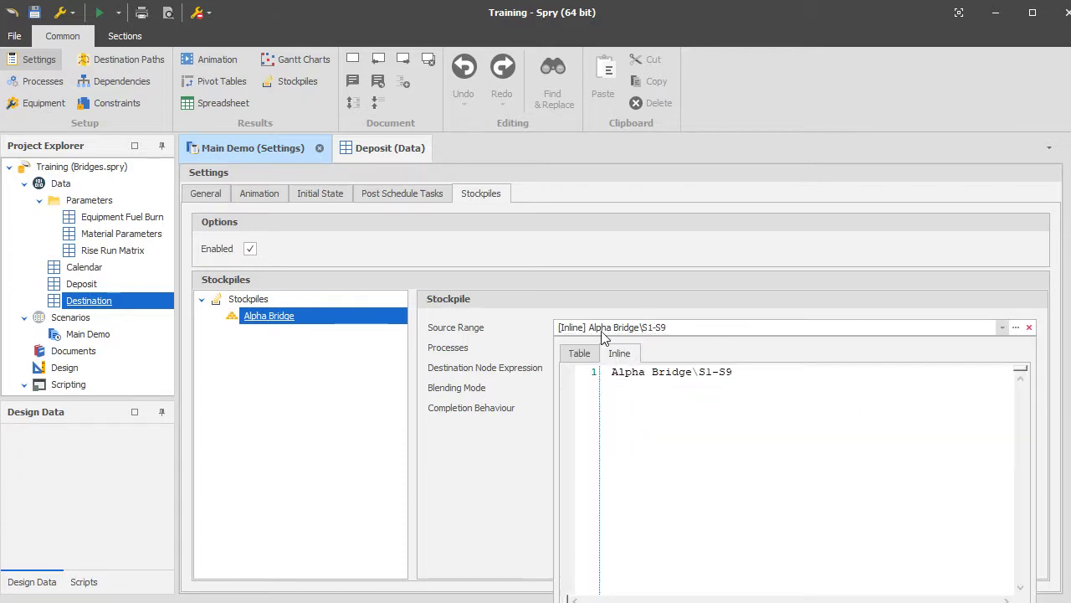
{"action": "left_click", "coordinate": [649, 329]}
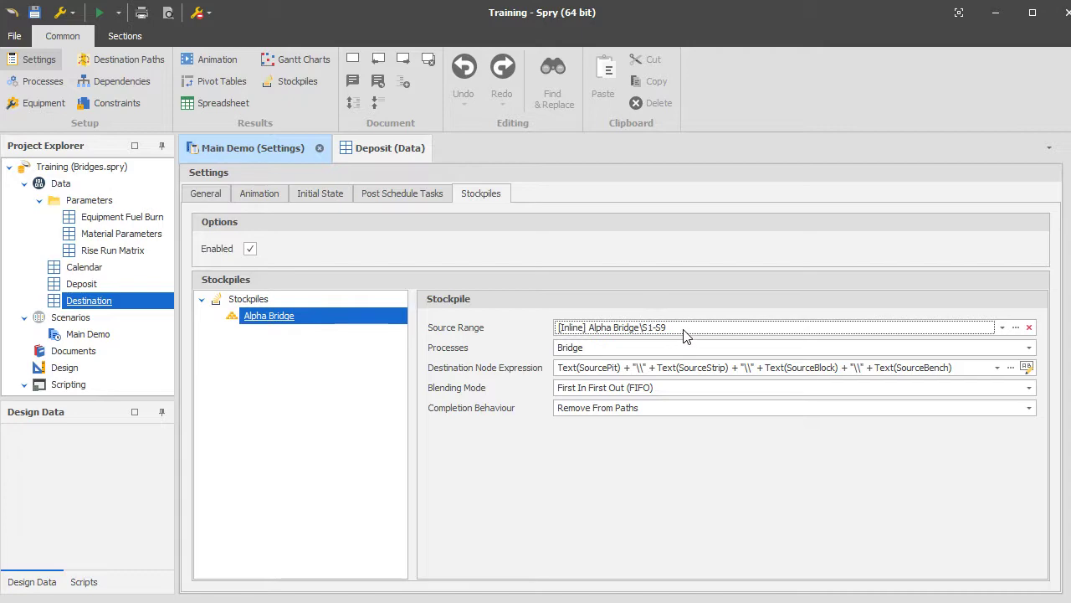
- Collapse S1 under Alpha Bridge in the Deposit table and review the strips the stockpile's source range covers
{"action": "left_click", "coordinate": [395, 148]}
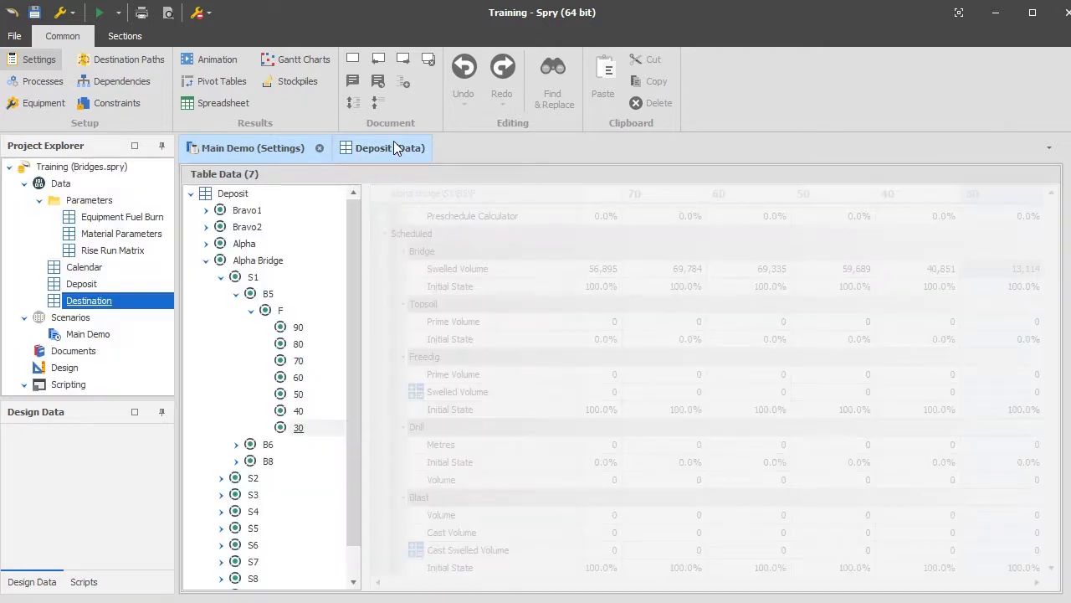
{"action": "double_click", "coordinate": [253, 278]}
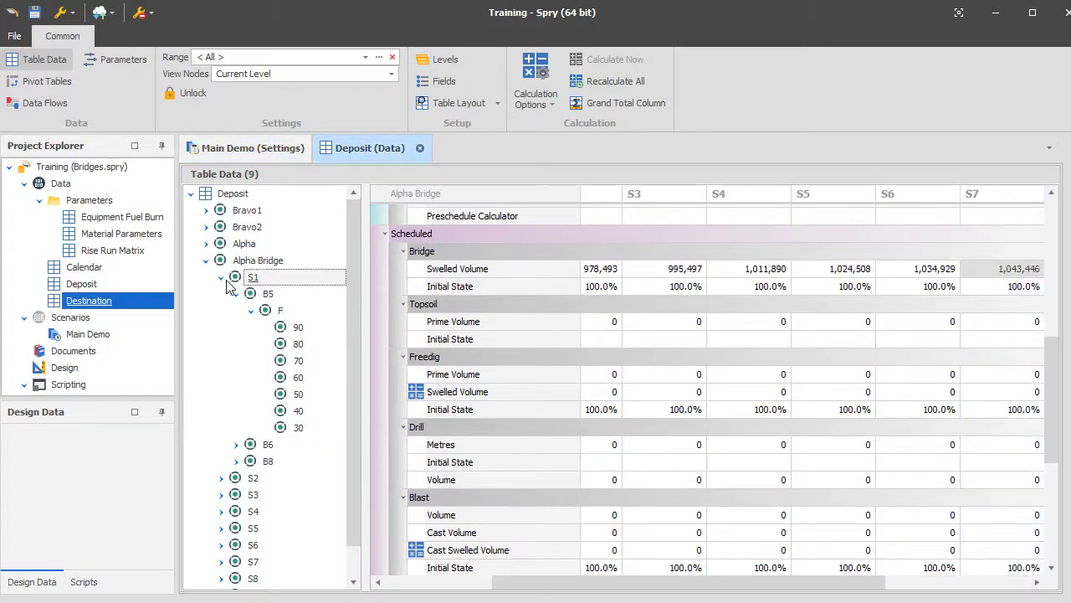
{"action": "left_click", "coordinate": [268, 262]}
{"action": "left_click", "coordinate": [269, 281]}
{"action": "left_click", "coordinate": [273, 263]}
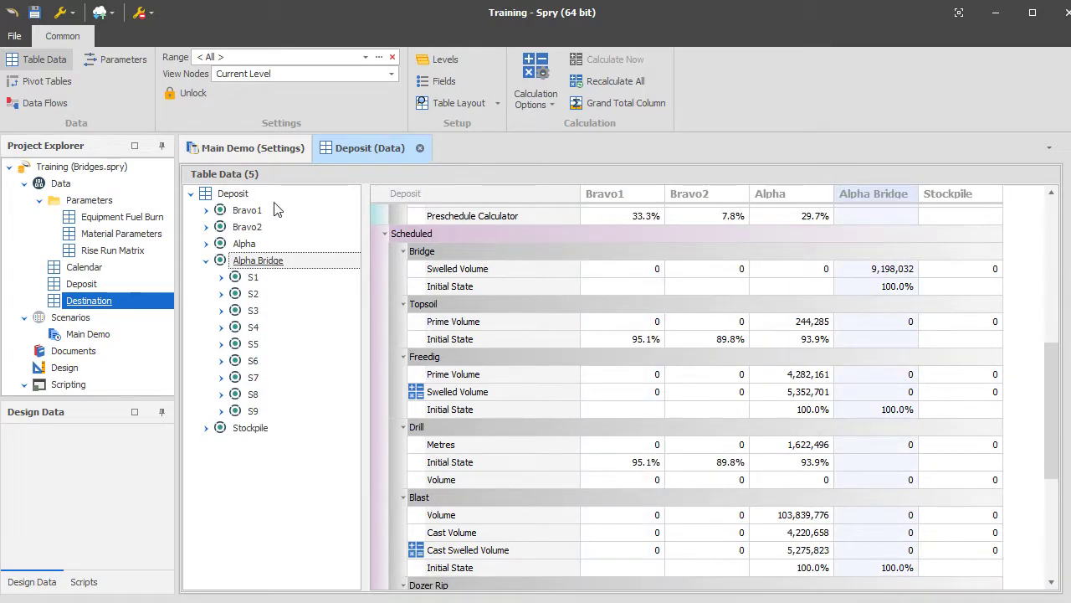
- Return to the Alpha Bridge stockpile settings and examine its selected processes and destination node expression
{"action": "left_click", "coordinate": [255, 148]}
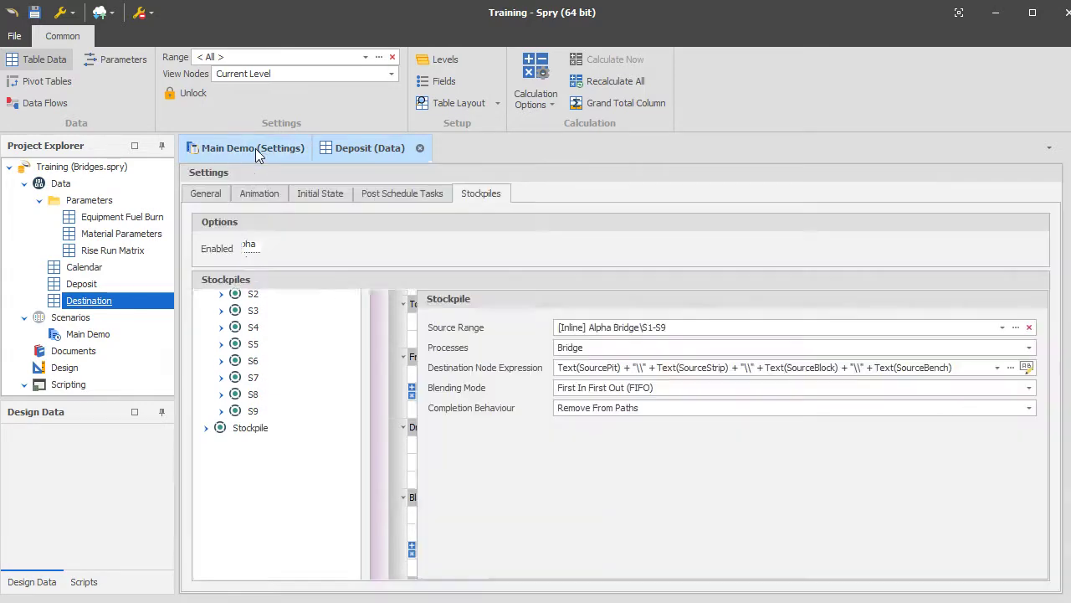
{"action": "left_click", "coordinate": [596, 348]}
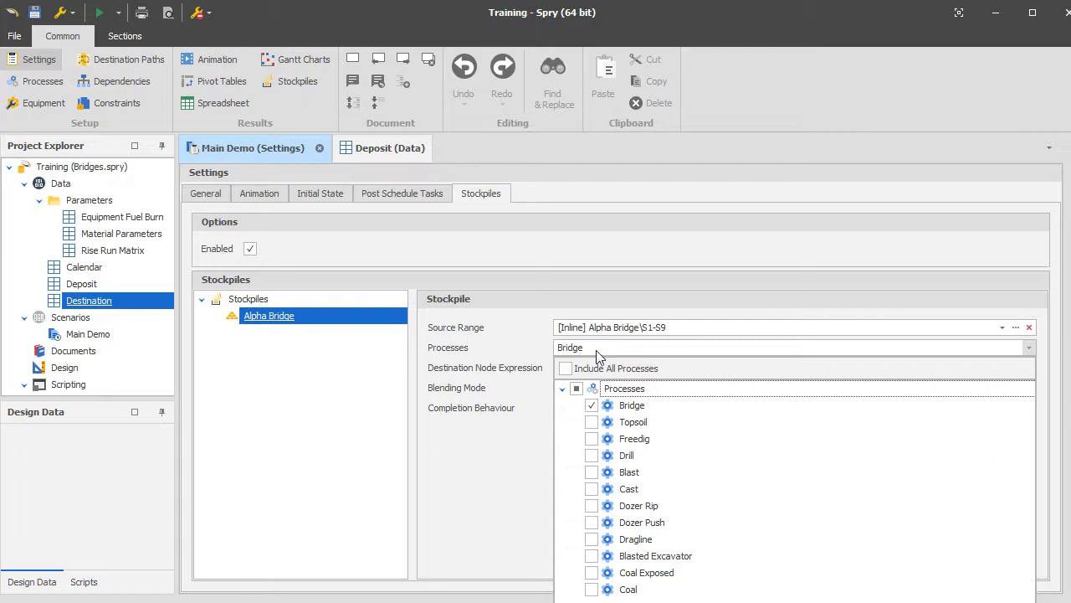
{"action": "left_click", "coordinate": [595, 350]}
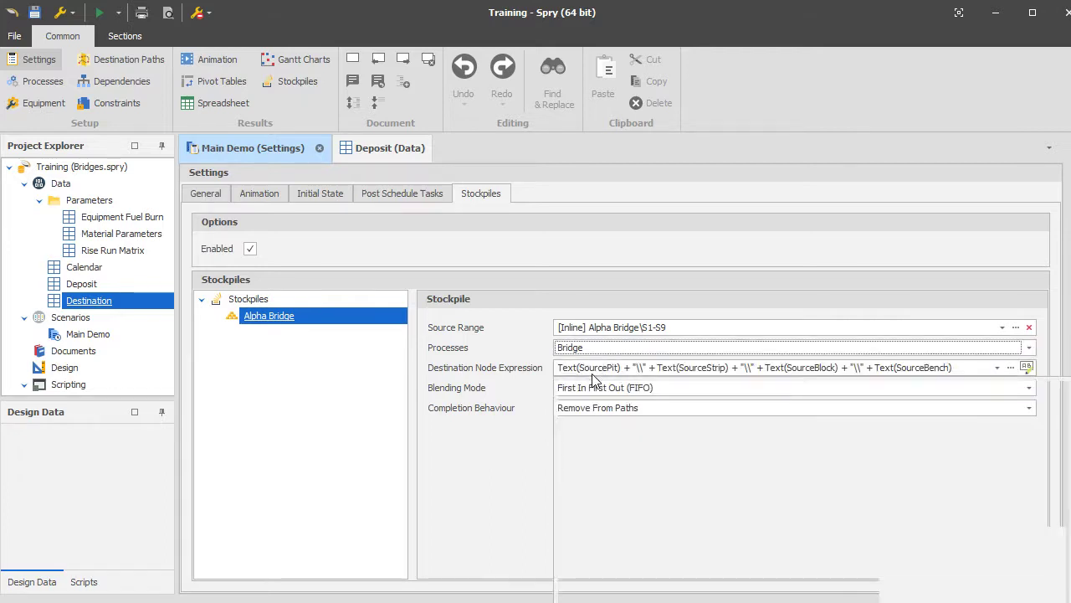
{"action": "left_click", "coordinate": [592, 373]}
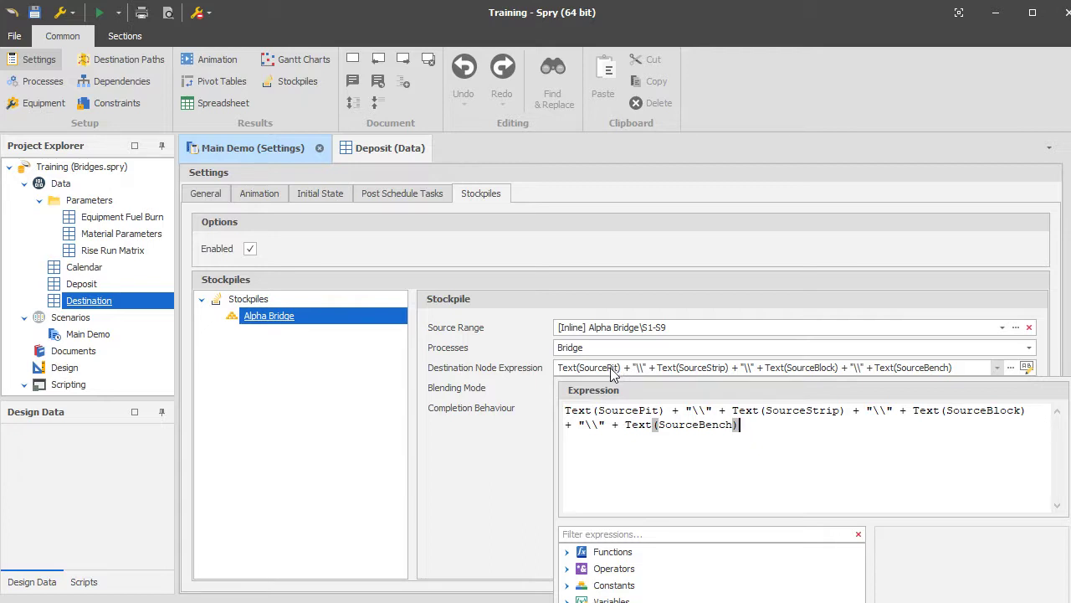
{"action": "left_click", "coordinate": [383, 399]}
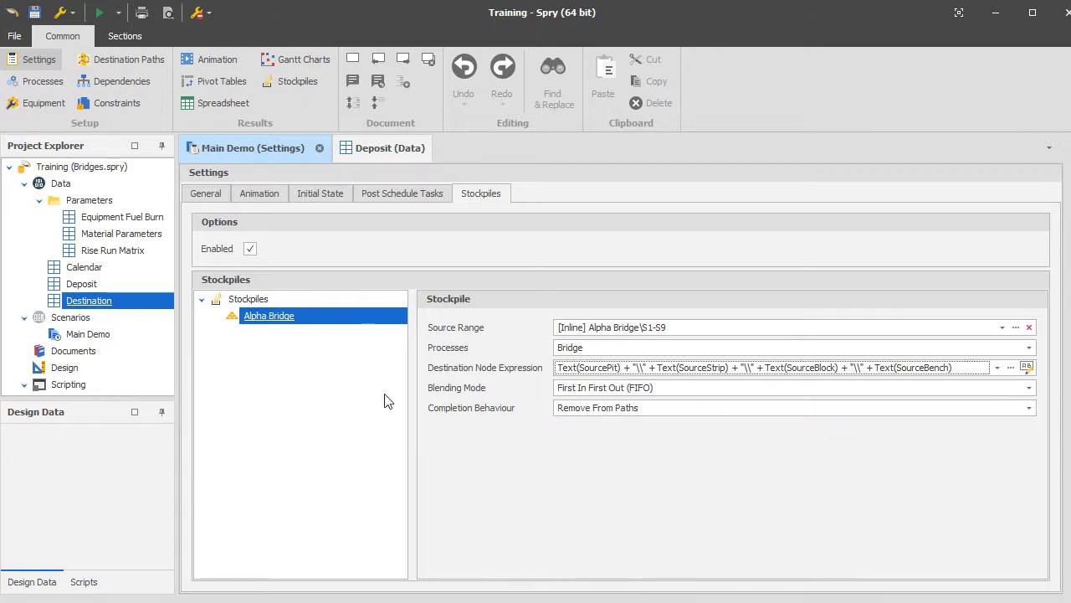
- Expand Alpha Bridge\S1\B5\F in the Deposit table and show the data for bench 90
{"action": "left_click", "coordinate": [620, 374]}
{"action": "left_click", "coordinate": [387, 148]}
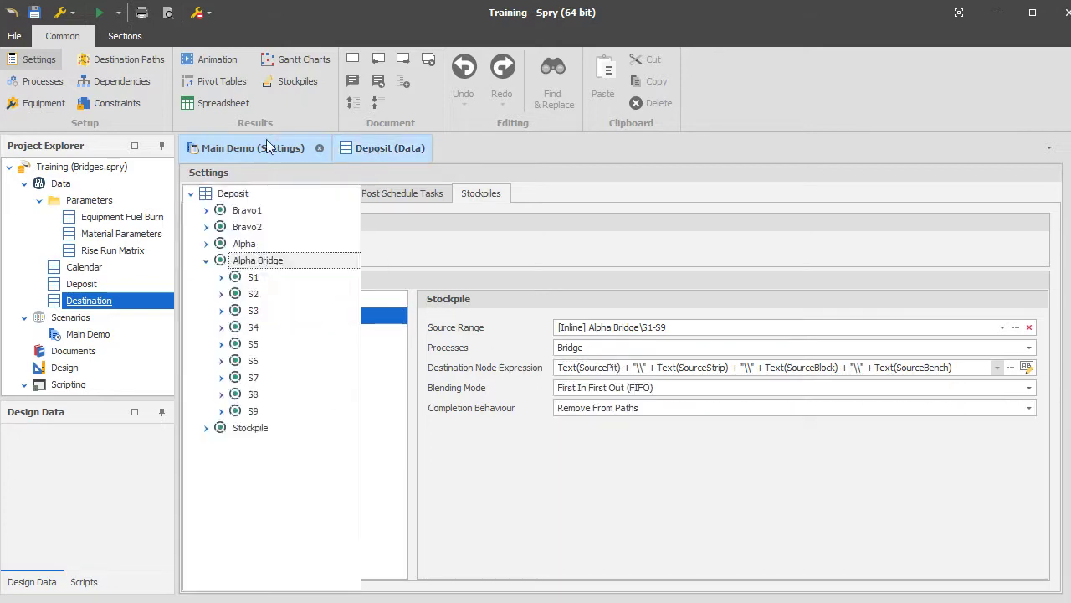
{"action": "left_click", "coordinate": [221, 277]}
{"action": "left_click", "coordinate": [236, 294]}
{"action": "left_click", "coordinate": [250, 310]}
{"action": "left_click", "coordinate": [295, 311]}
{"action": "left_click", "coordinate": [316, 329]}
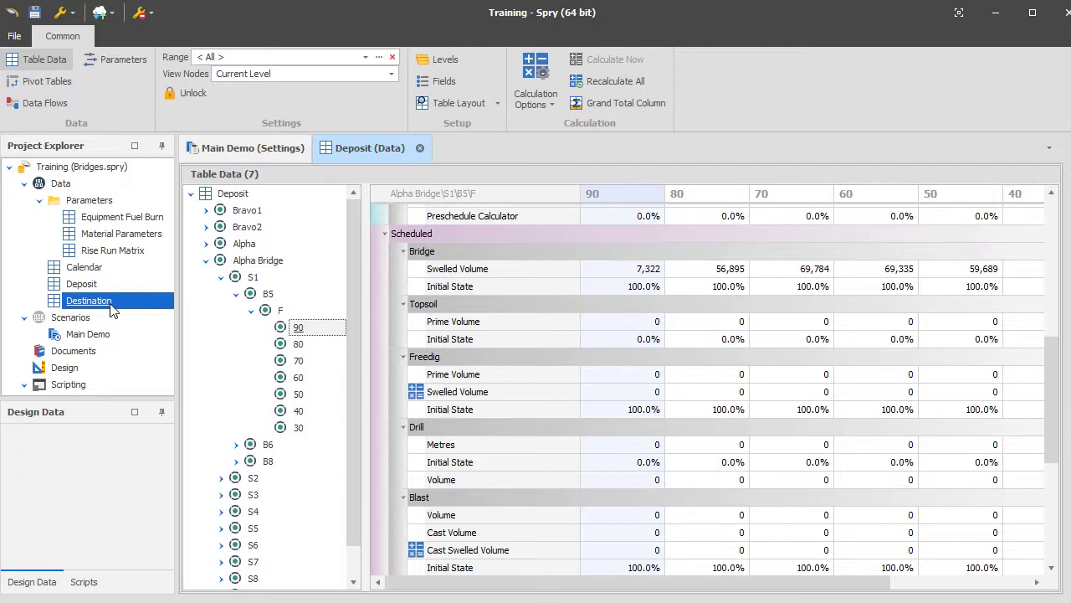
- Examine the pit, strip, block and bench references in the Alpha Bridge stockpile's destination node expression
{"action": "left_click", "coordinate": [255, 147]}
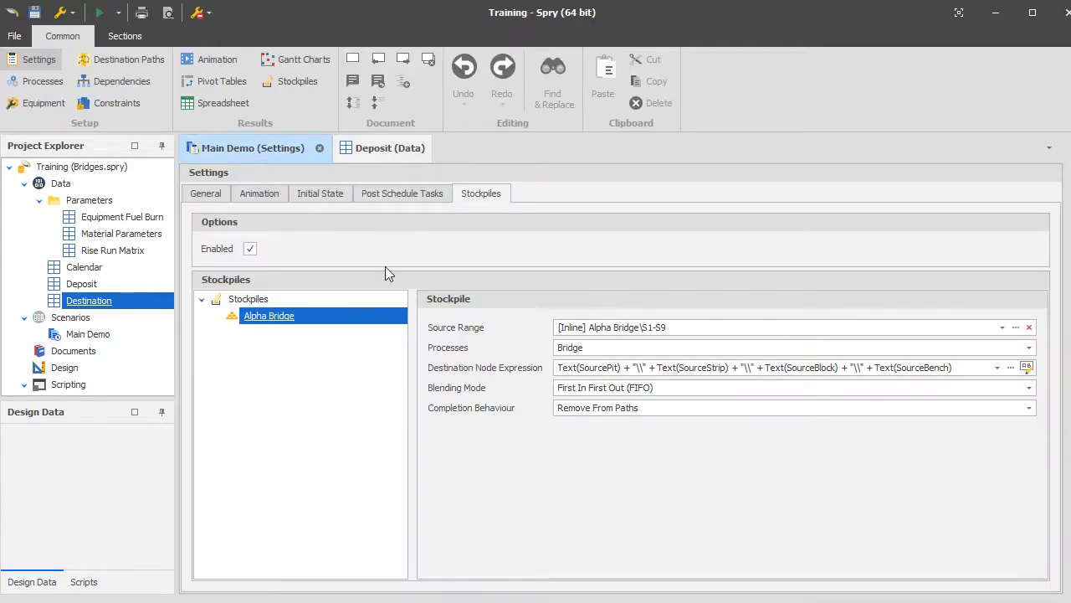
{"action": "left_click", "coordinate": [585, 371]}
{"action": "double_click", "coordinate": [640, 411]}
{"action": "double_click", "coordinate": [789, 410]}
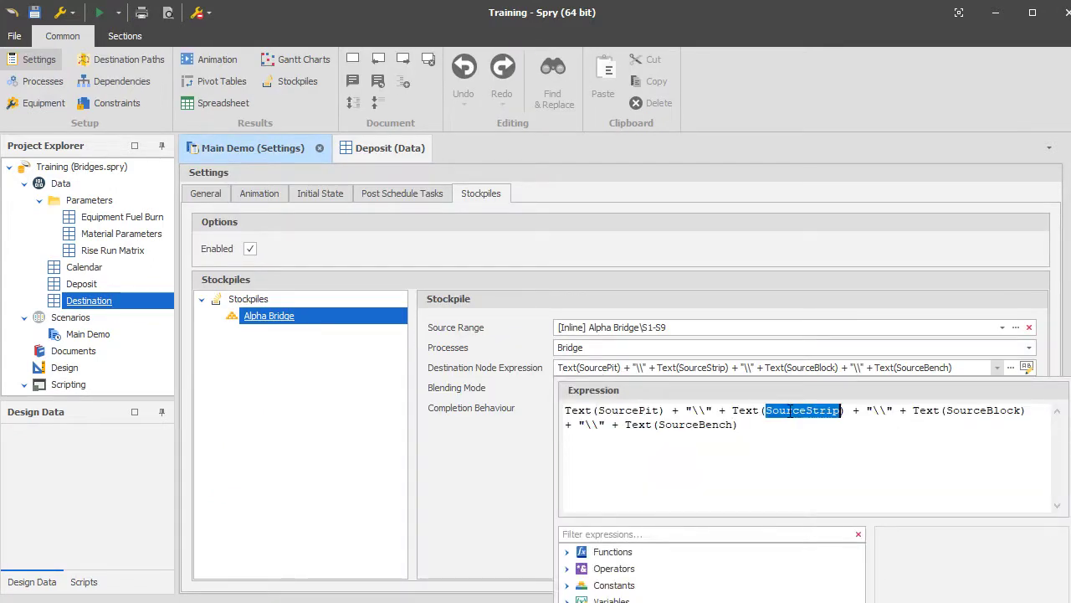
{"action": "double_click", "coordinate": [954, 410]}
{"action": "double_click", "coordinate": [670, 425]}
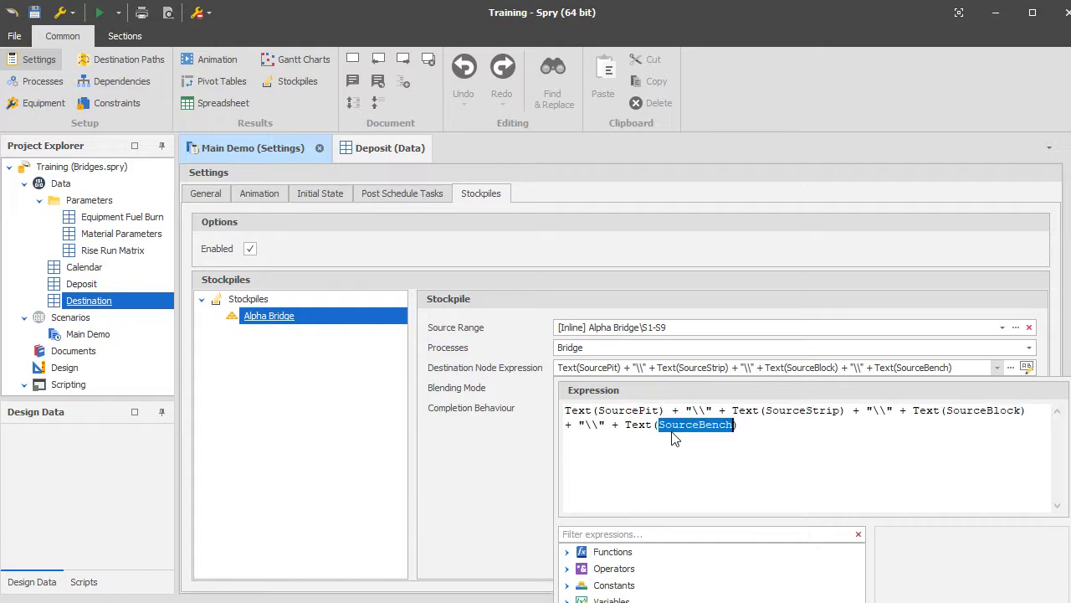
{"action": "left_click", "coordinate": [507, 471]}
- Generate the stockpile's destination node expression from the source levels Pit, Strip, Block and Bench, leaving out Seam
{"action": "left_click", "coordinate": [1027, 366]}
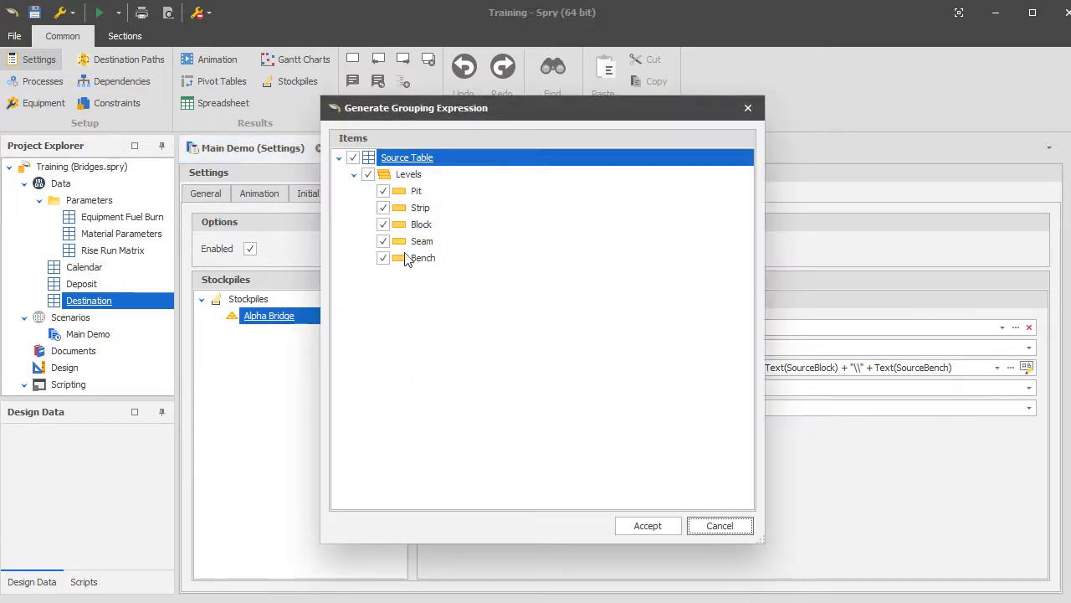
{"action": "left_click", "coordinate": [382, 241]}
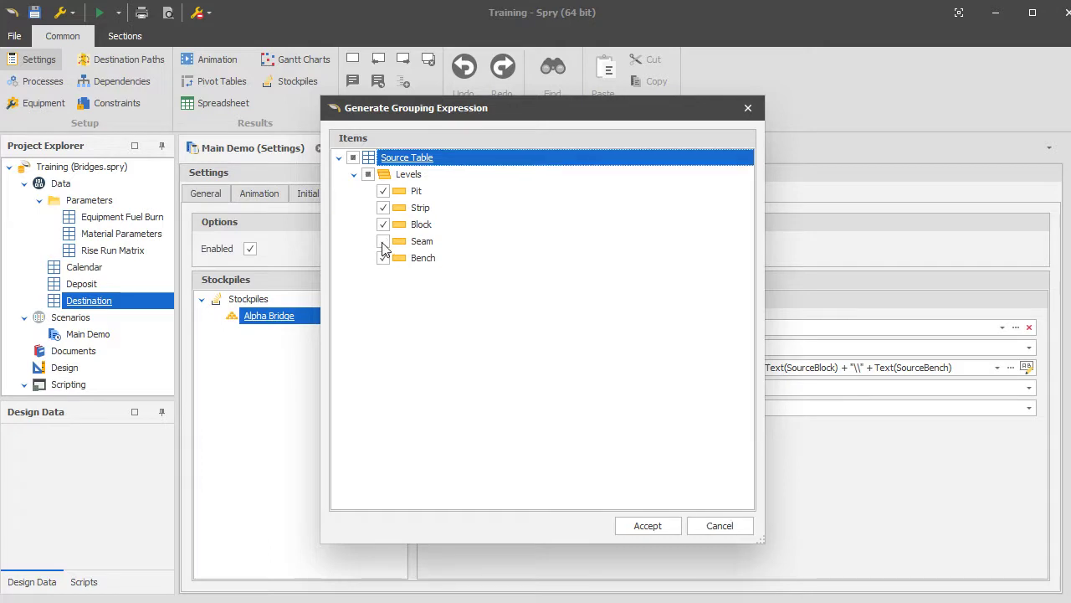
{"action": "left_click", "coordinate": [638, 525]}
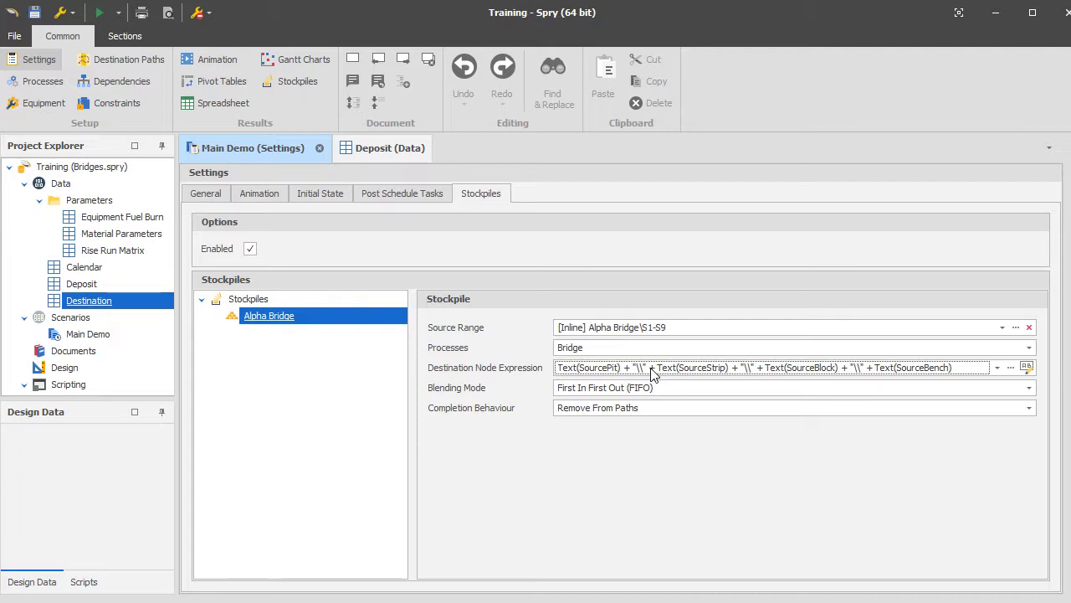
- Review the blending mode and completion behaviour options available for the Alpha Bridge stockpile
{"action": "left_click", "coordinate": [639, 390]}
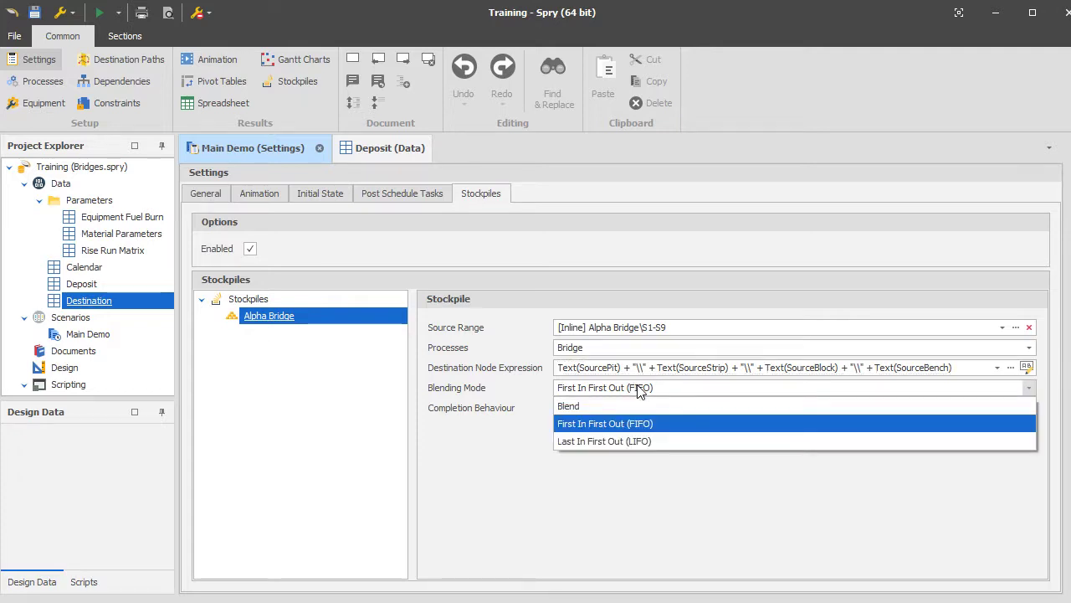
{"action": "left_click", "coordinate": [641, 392]}
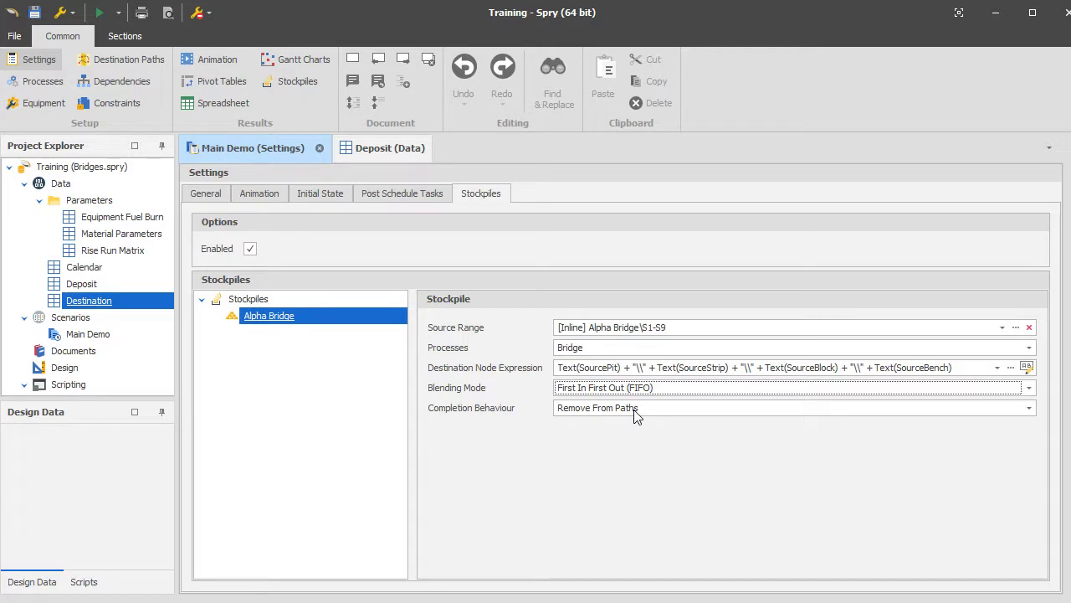
{"action": "left_click", "coordinate": [633, 410]}
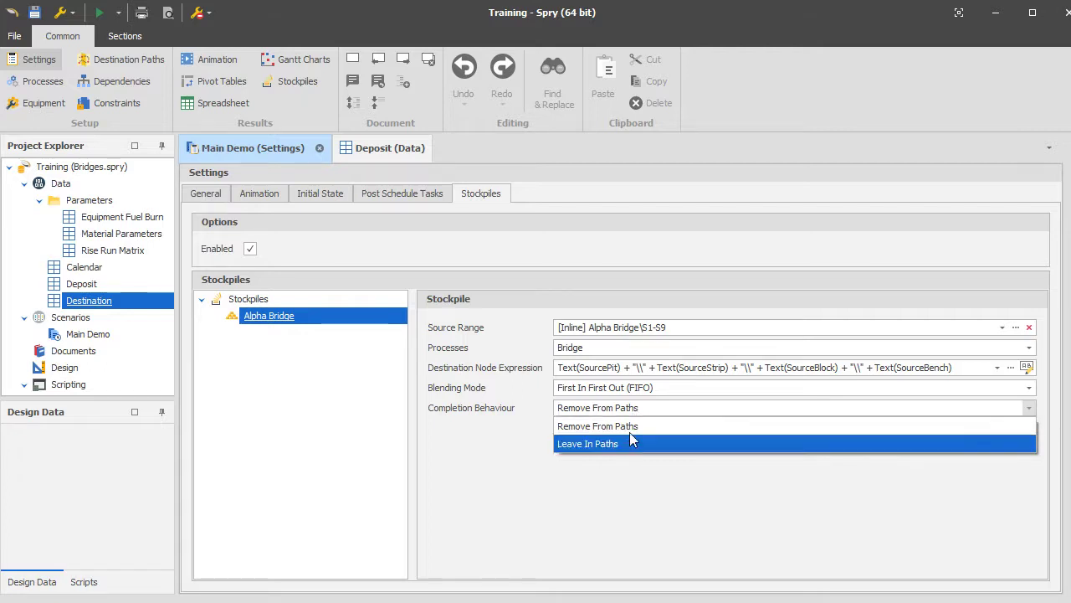
{"action": "left_click", "coordinate": [662, 408]}
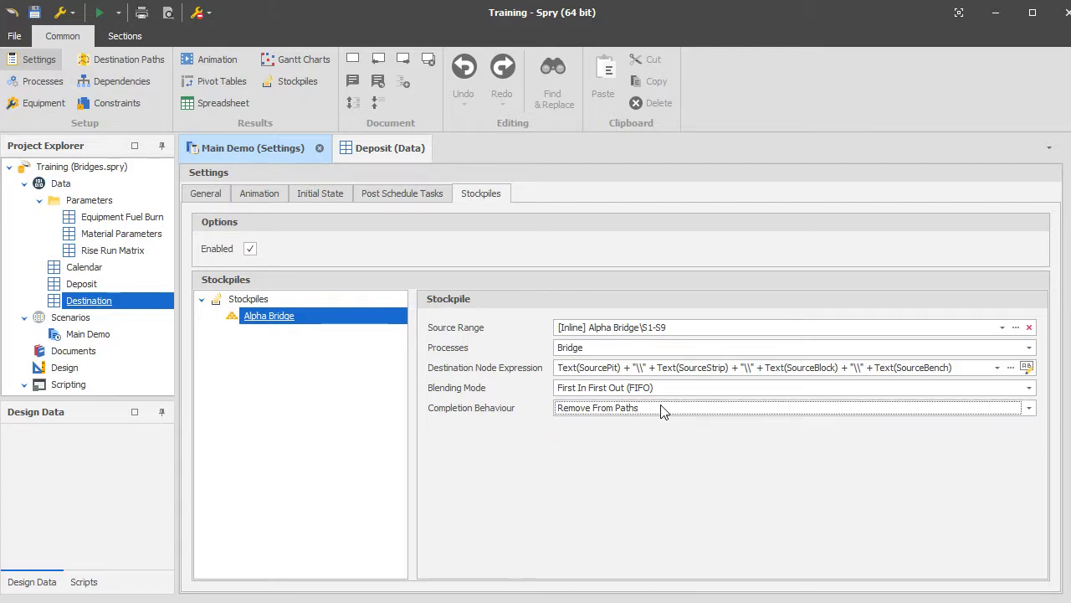
{"action": "left_click", "coordinate": [367, 437]}
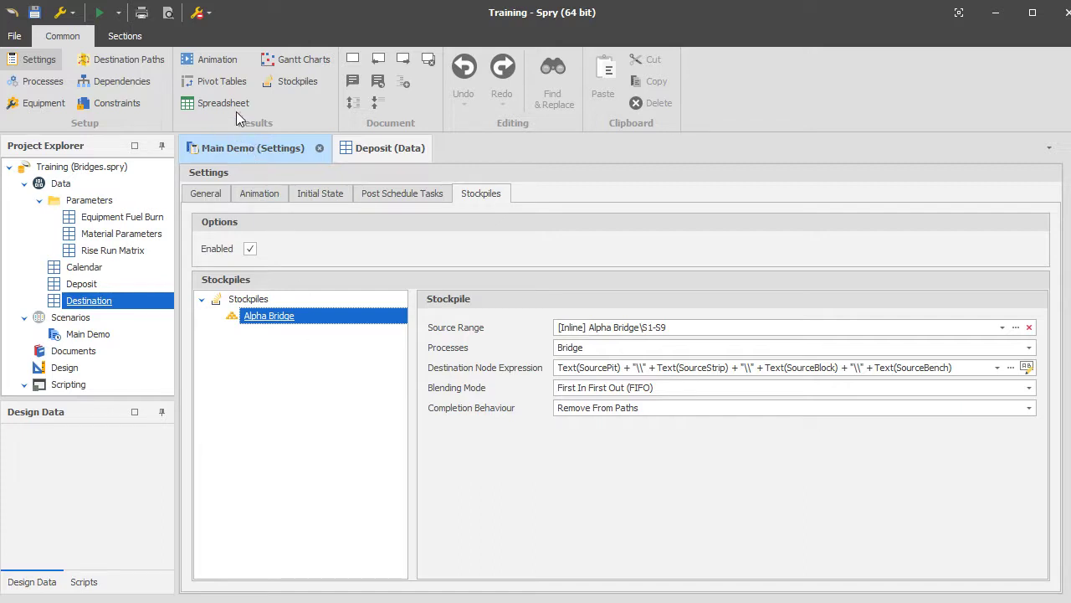
- Show the Main Demo animation and filter its source range inline to Alpha Bridge
{"action": "left_click", "coordinate": [217, 59]}
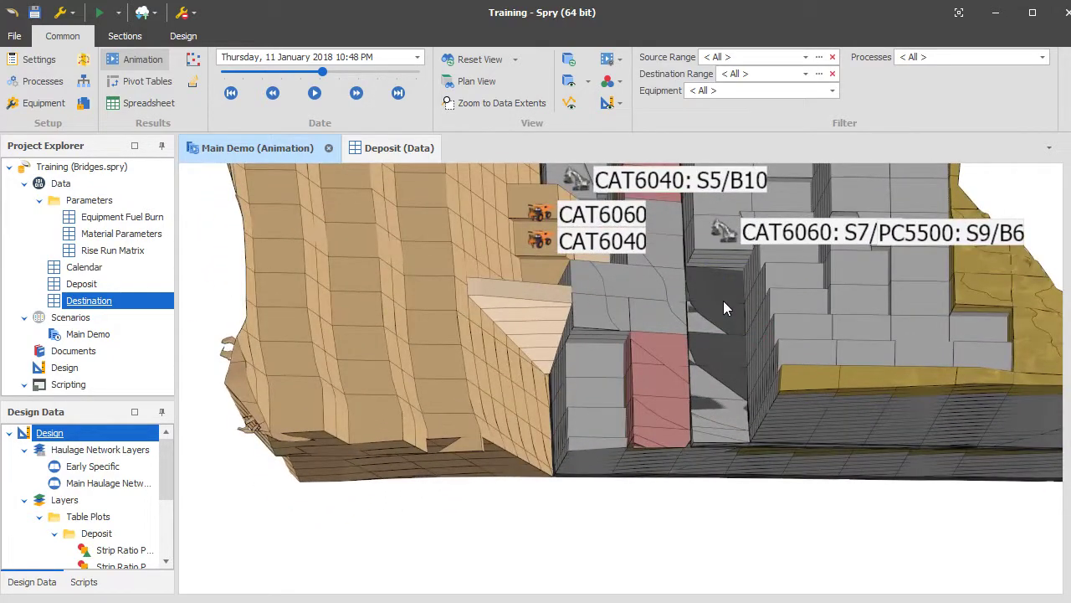
{"action": "mouse_move", "coordinate": [723, 300]}
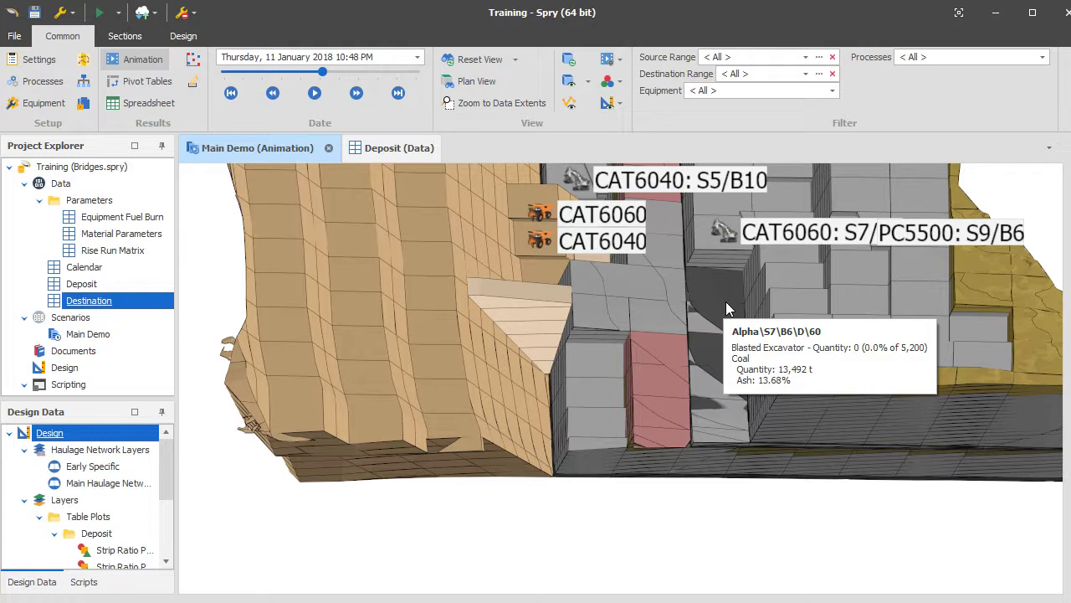
{"action": "left_click", "coordinate": [757, 57]}
{"action": "left_click", "coordinate": [764, 83]}
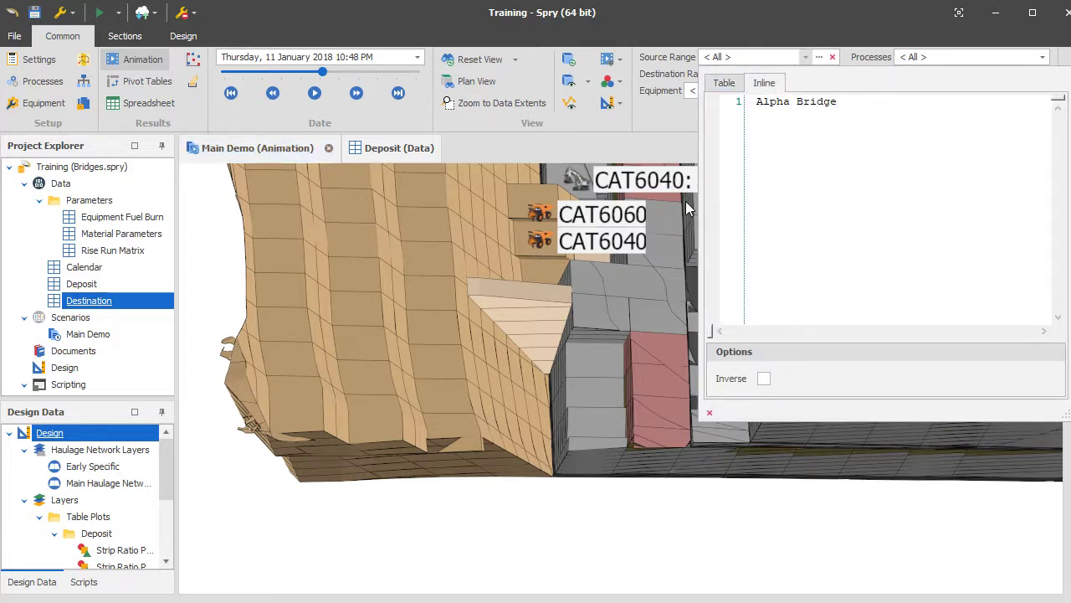
{"action": "left_click", "coordinate": [635, 265]}
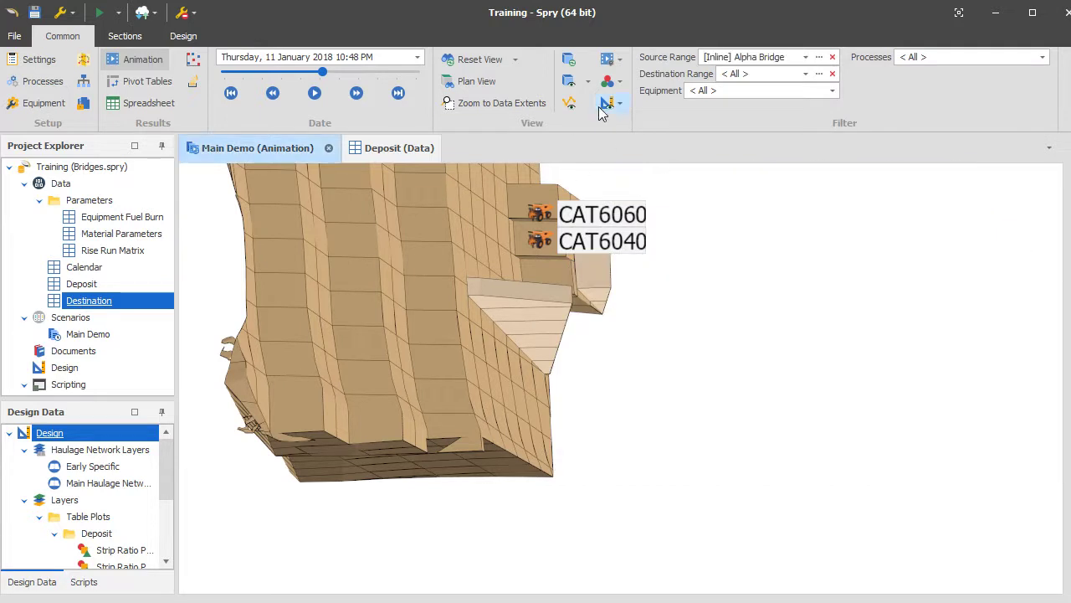
- Hide the destination solids and show all source solids, then inspect a bridge block in strip S9
{"action": "left_click", "coordinate": [753, 57]}
{"action": "left_click", "coordinate": [805, 57]}
{"action": "left_click", "coordinate": [588, 81]}
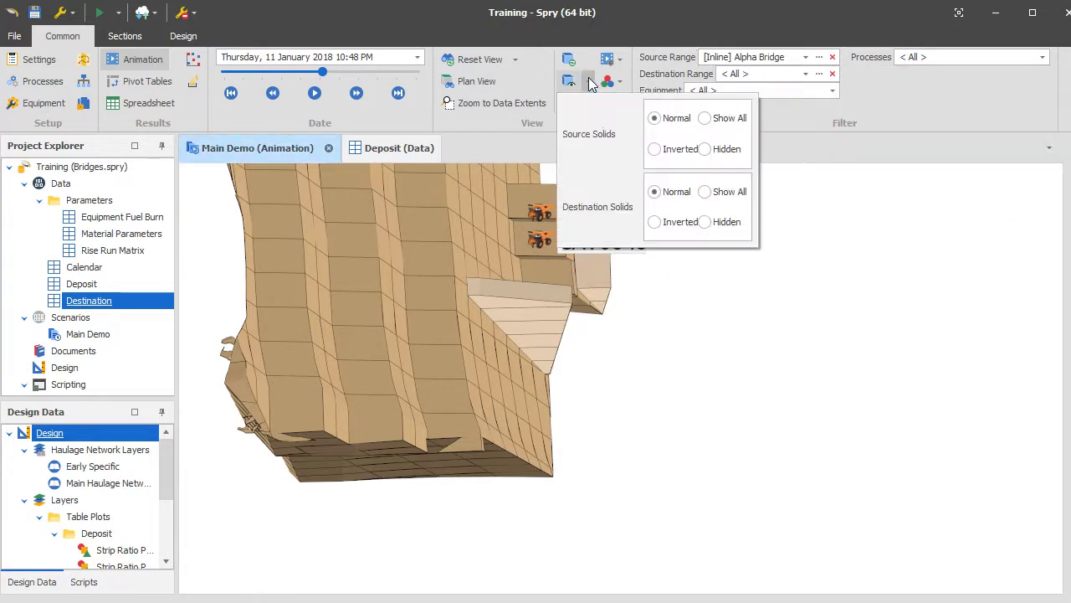
{"action": "left_click", "coordinate": [715, 223]}
{"action": "left_click", "coordinate": [717, 274]}
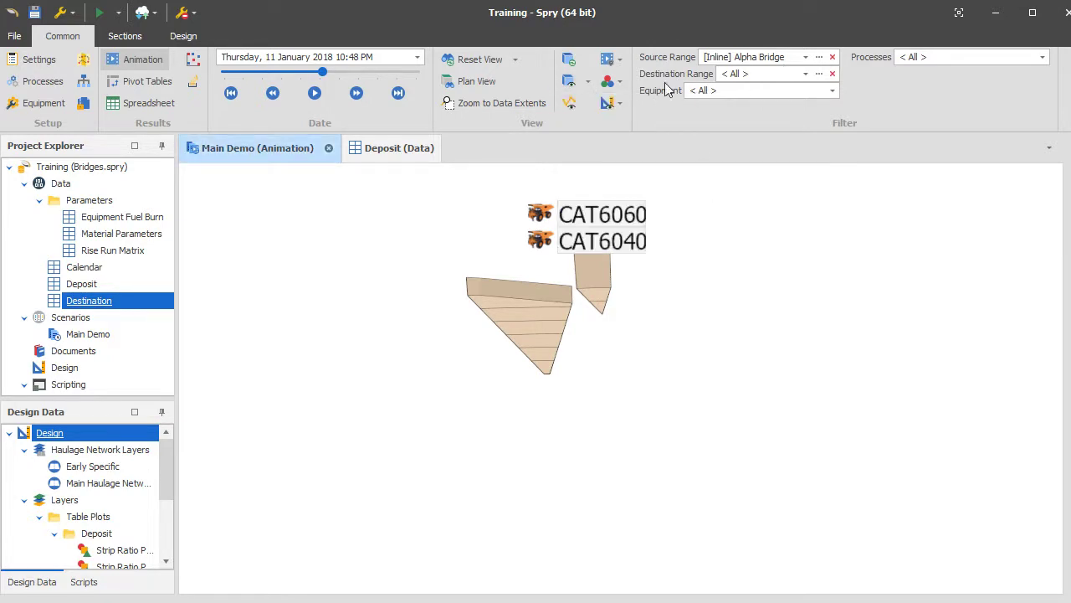
{"action": "left_click", "coordinate": [588, 81]}
{"action": "left_click", "coordinate": [704, 118]}
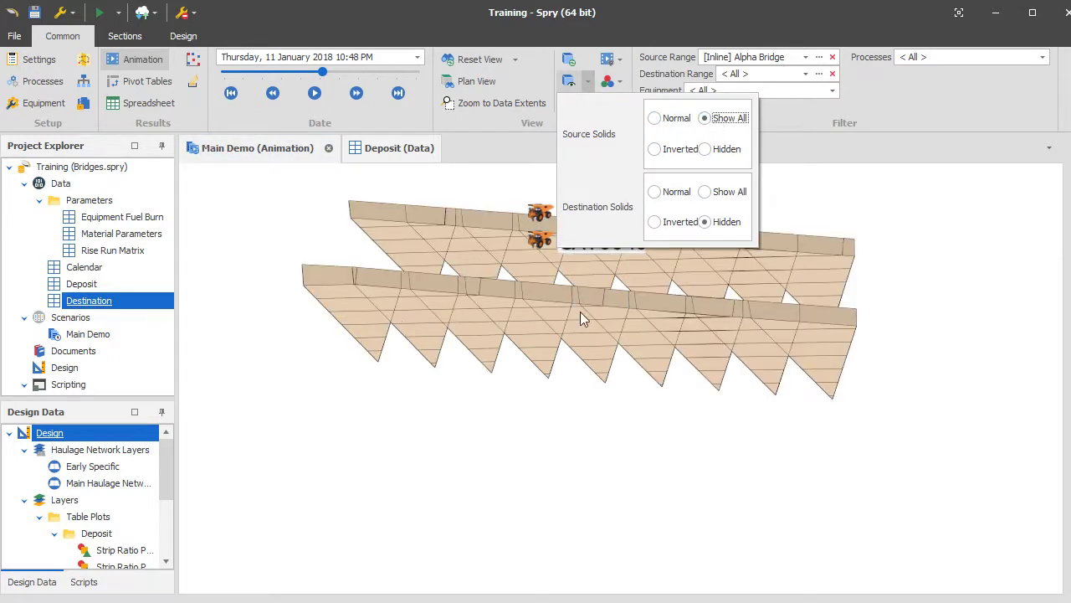
{"action": "left_click", "coordinate": [746, 371]}
{"action": "middle_click_drag", "start_coordinate": [745, 371], "coordinate": [434, 322]}
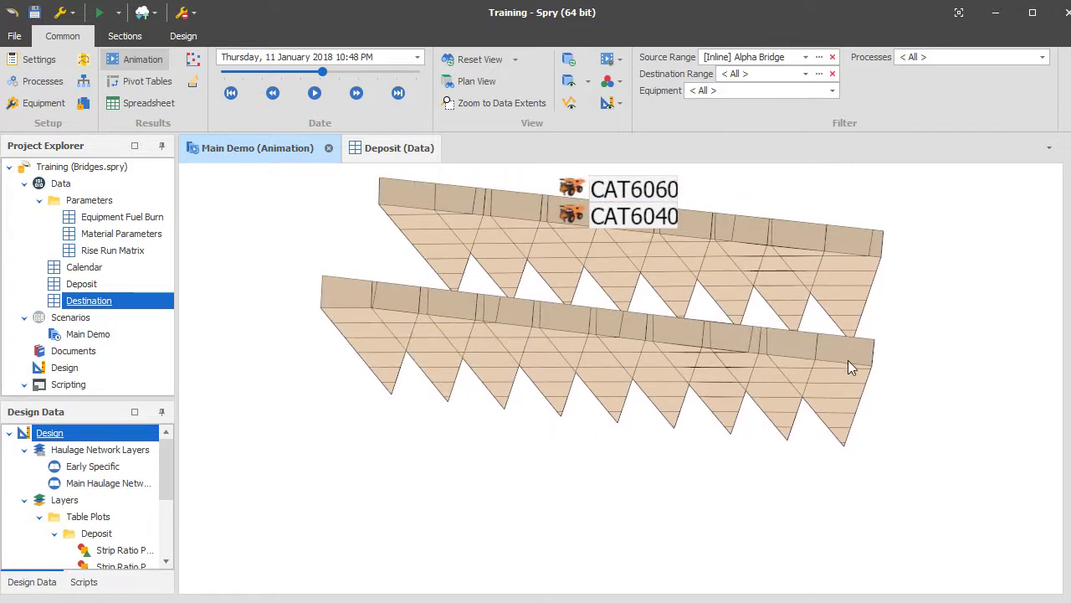
{"action": "mouse_move", "coordinate": [864, 362]}
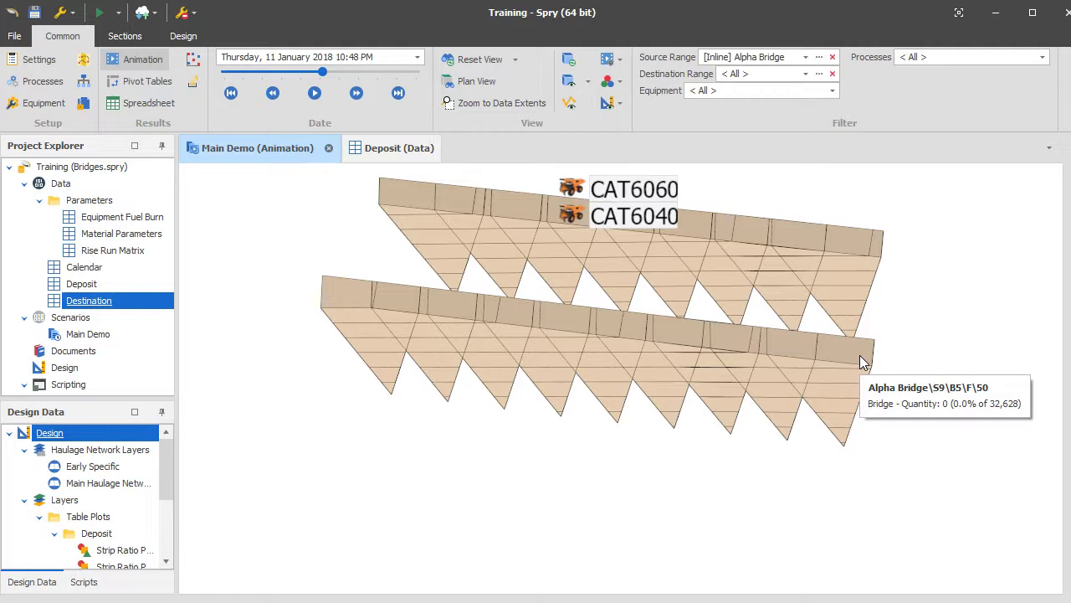
- Clear the animation's source range filter and return source and destination solids to Normal to view the whole pit
{"action": "left_click", "coordinate": [833, 57]}
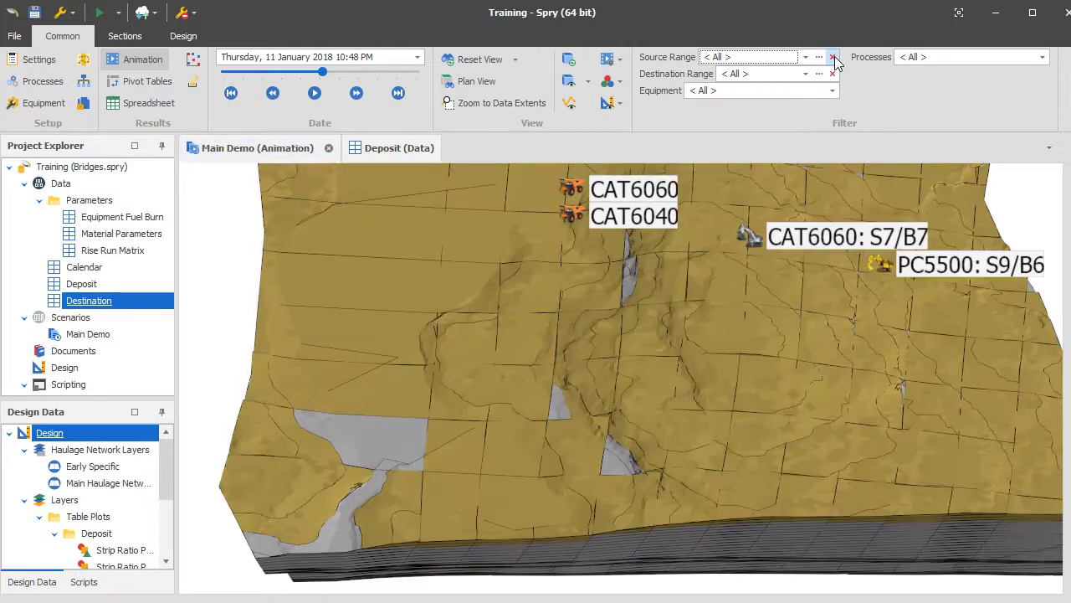
{"action": "left_click", "coordinate": [620, 82]}
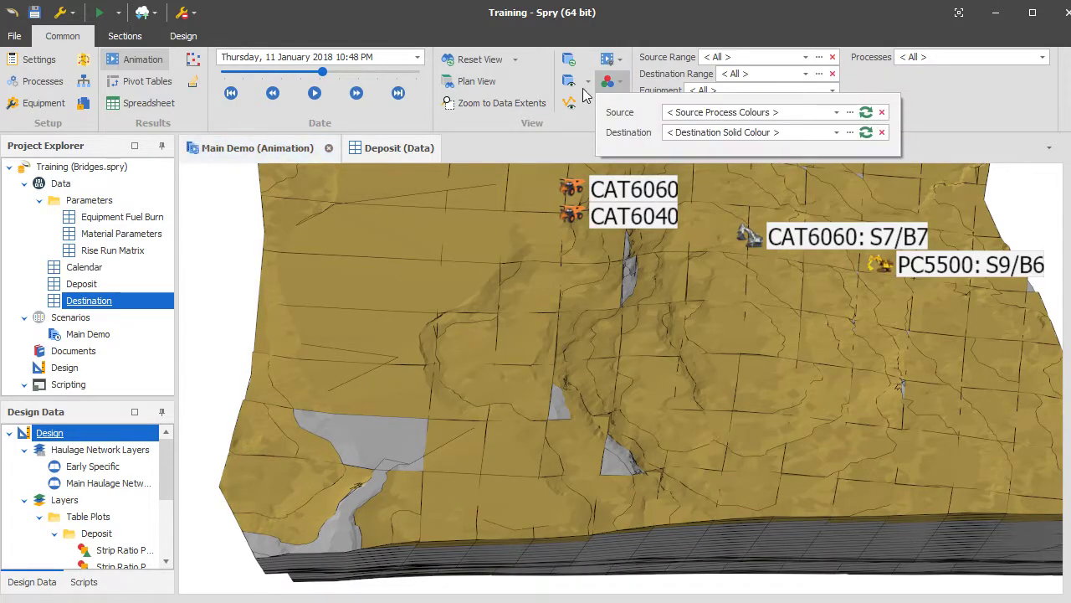
{"action": "left_click", "coordinate": [587, 81]}
{"action": "left_click", "coordinate": [655, 118]}
{"action": "left_click", "coordinate": [654, 192]}
{"action": "left_click", "coordinate": [514, 280]}
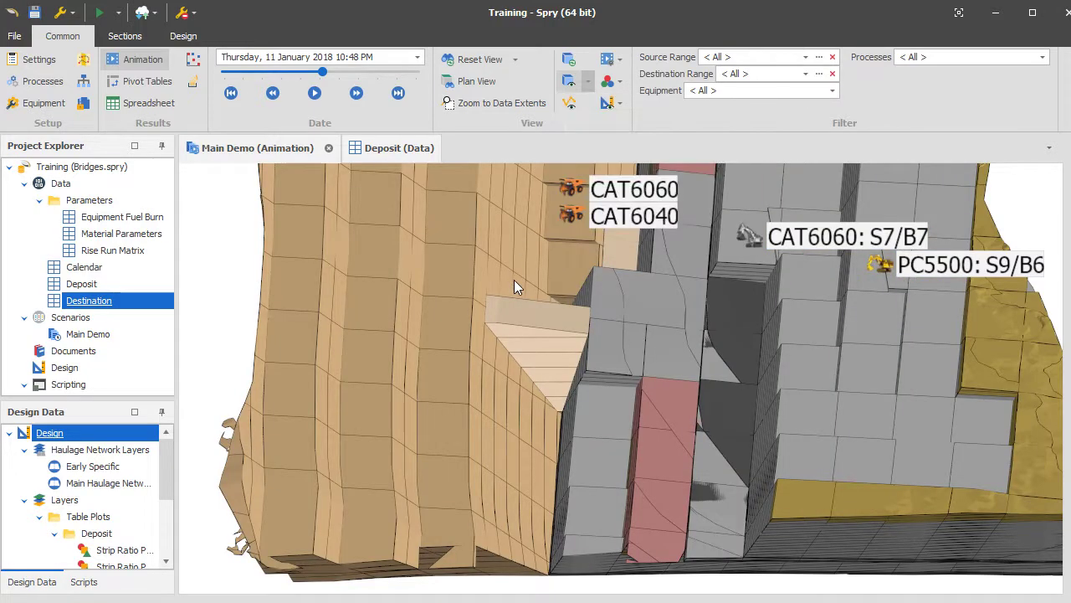
{"action": "middle_click_drag", "start_coordinate": [566, 369], "coordinate": [493, 394]}
{"action": "mouse_move", "coordinate": [495, 402]}
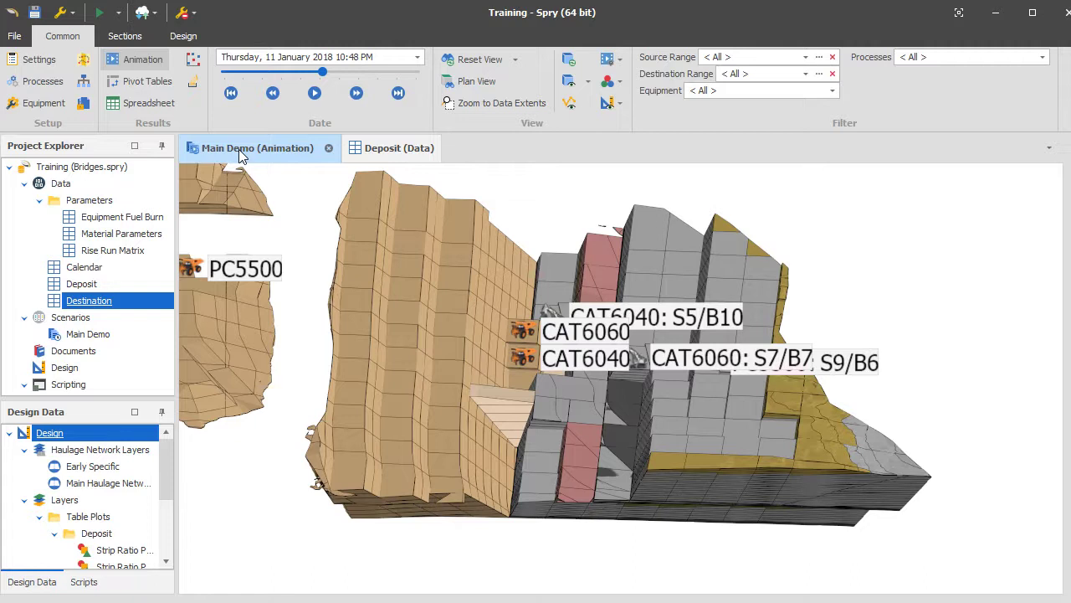
- Arrange a second Main Demo window beside the animation, show its equipment setup and widen that pane
{"action": "right_click", "coordinate": [268, 159]}
{"action": "key", "text": "Escape"}
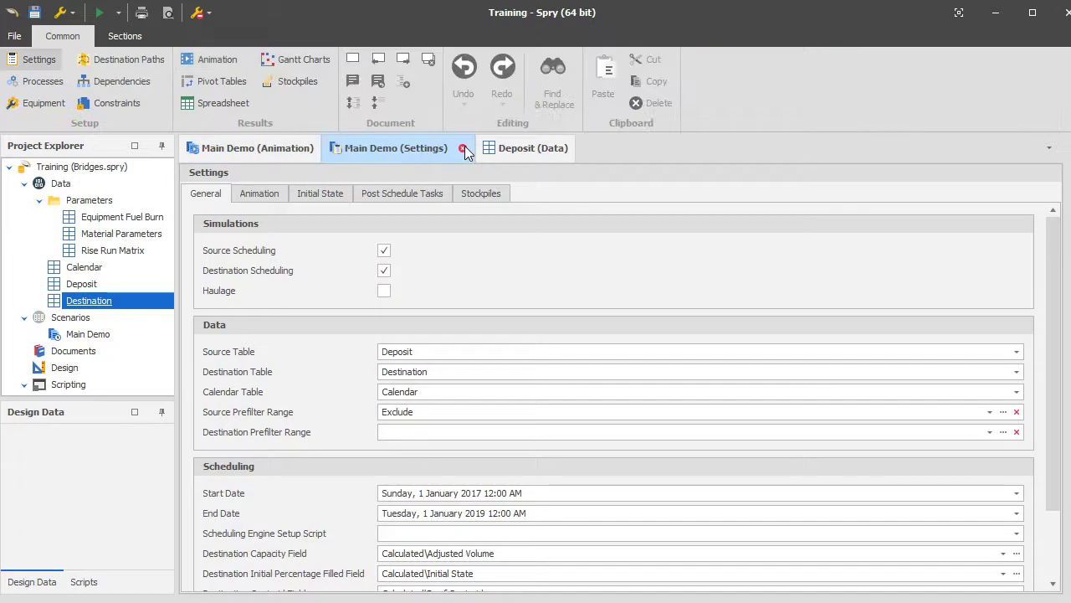
{"action": "right_click", "coordinate": [402, 148]}
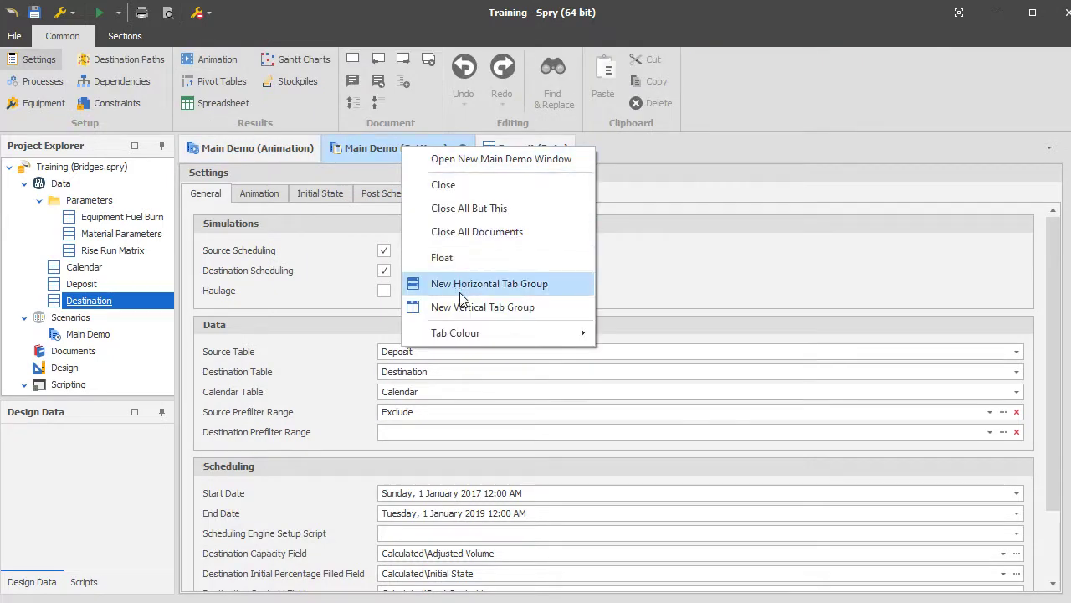
{"action": "key", "text": "Escape"}
{"action": "left_click", "coordinate": [243, 148]}
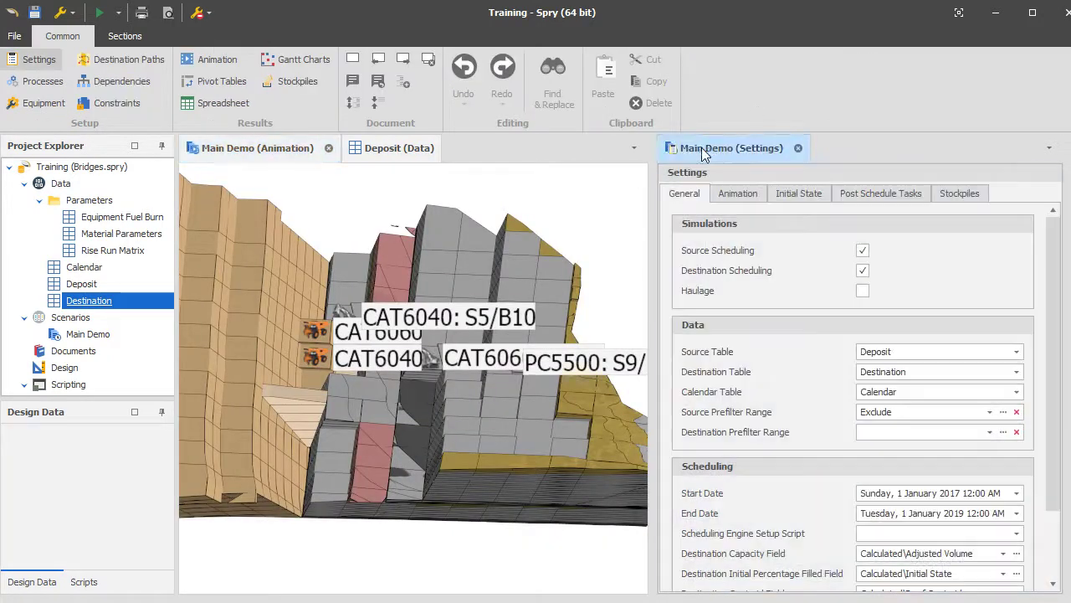
{"action": "left_click", "coordinate": [34, 103]}
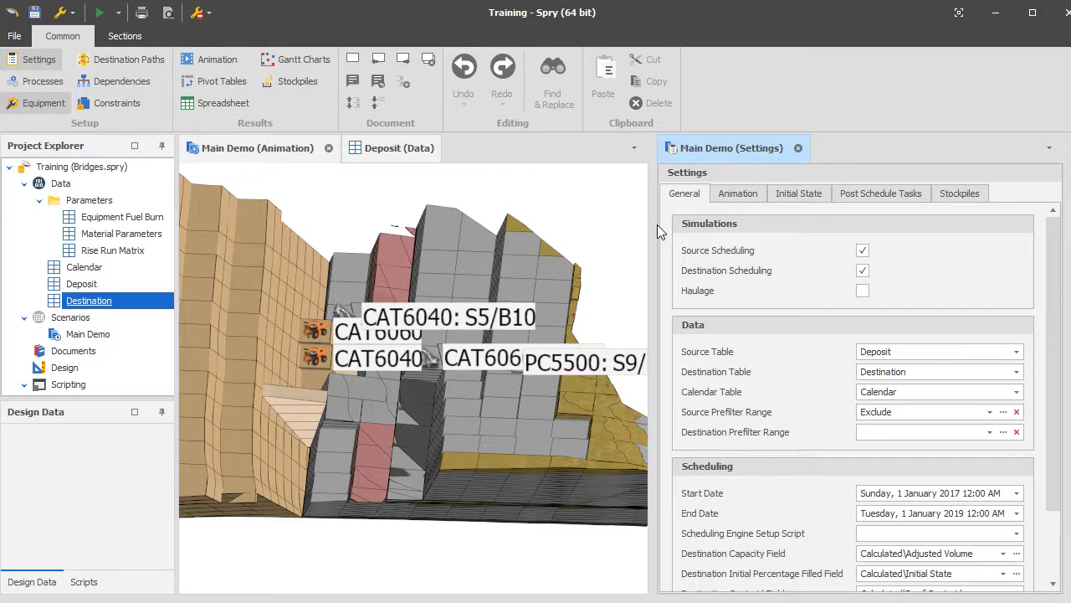
{"action": "left_click_drag", "start_coordinate": [651, 223], "coordinate": [446, 228]}
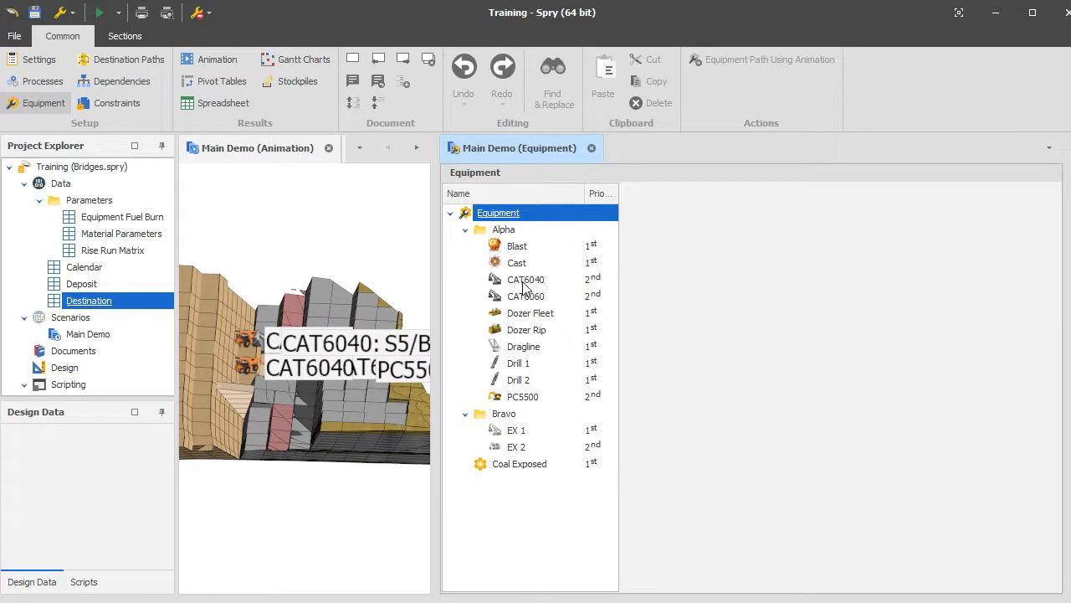
- Examine the Alpha Bridge entries in the CAT6040's source path, including the one for strips S1-S2, blocks B6-B4
{"action": "left_click", "coordinate": [525, 281]}
{"action": "left_click", "coordinate": [854, 216]}
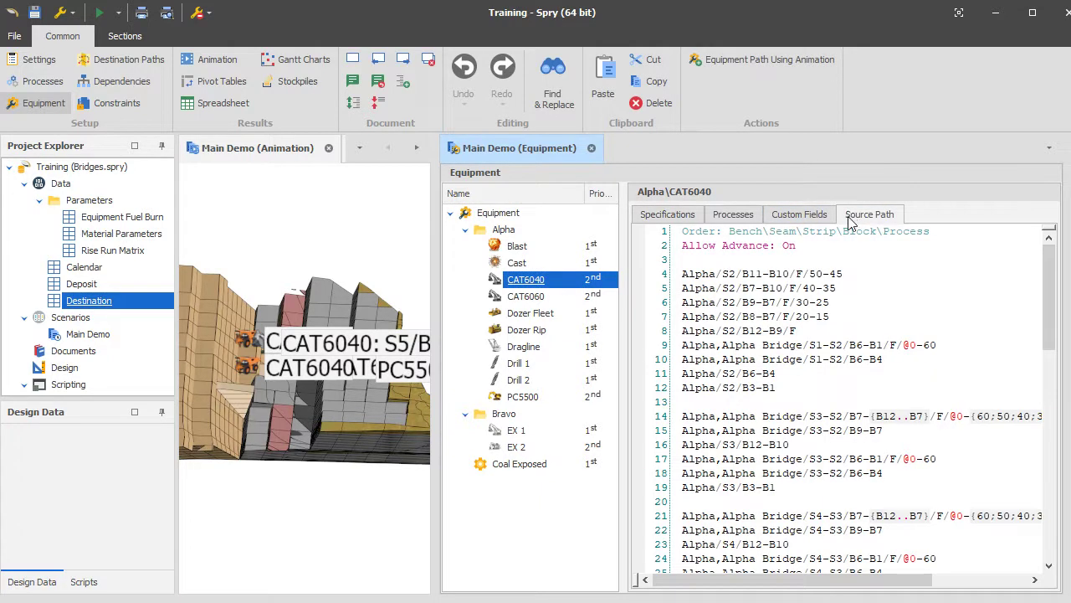
{"action": "left_click", "coordinate": [796, 362]}
{"action": "double_click", "coordinate": [785, 360]}
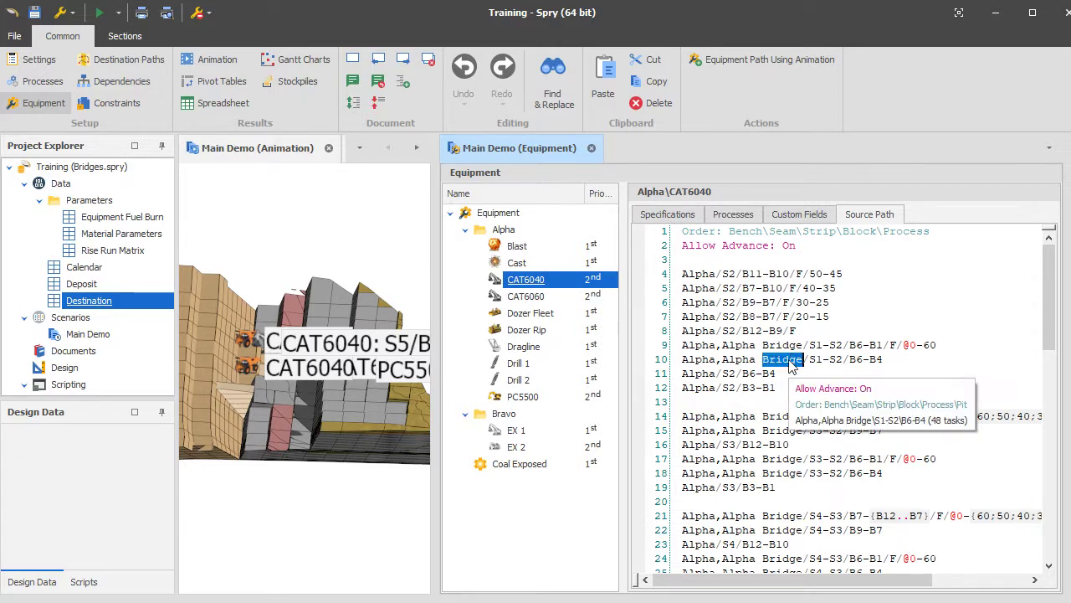
{"action": "scroll", "coordinate": [787, 367], "scroll_direction": "down", "scroll_amount": 3}
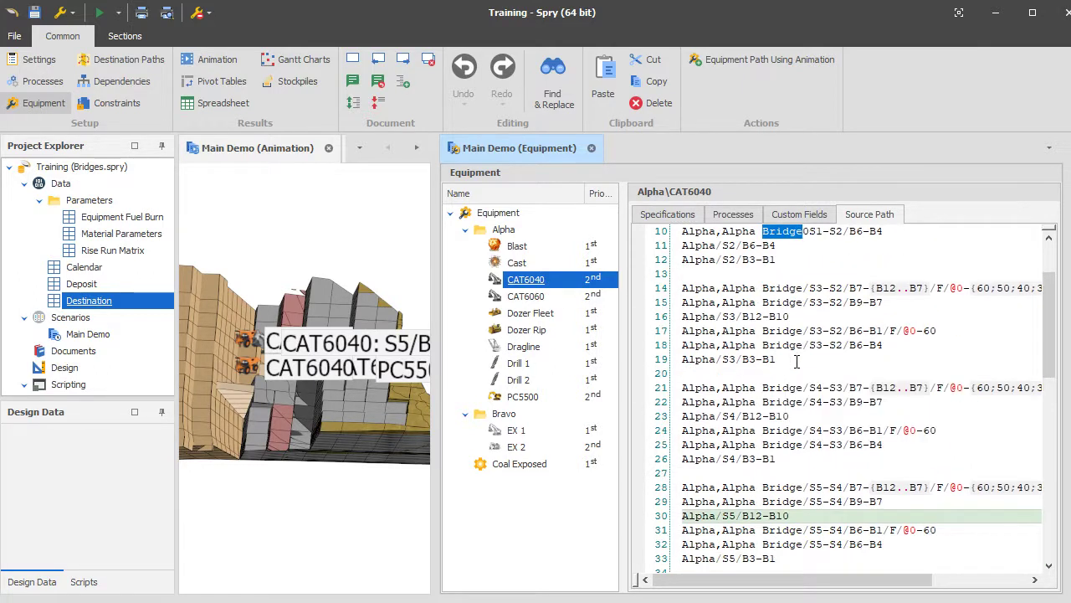
{"action": "scroll", "coordinate": [789, 300], "scroll_direction": "up", "scroll_amount": 1}
{"action": "mouse_move", "coordinate": [796, 277]}
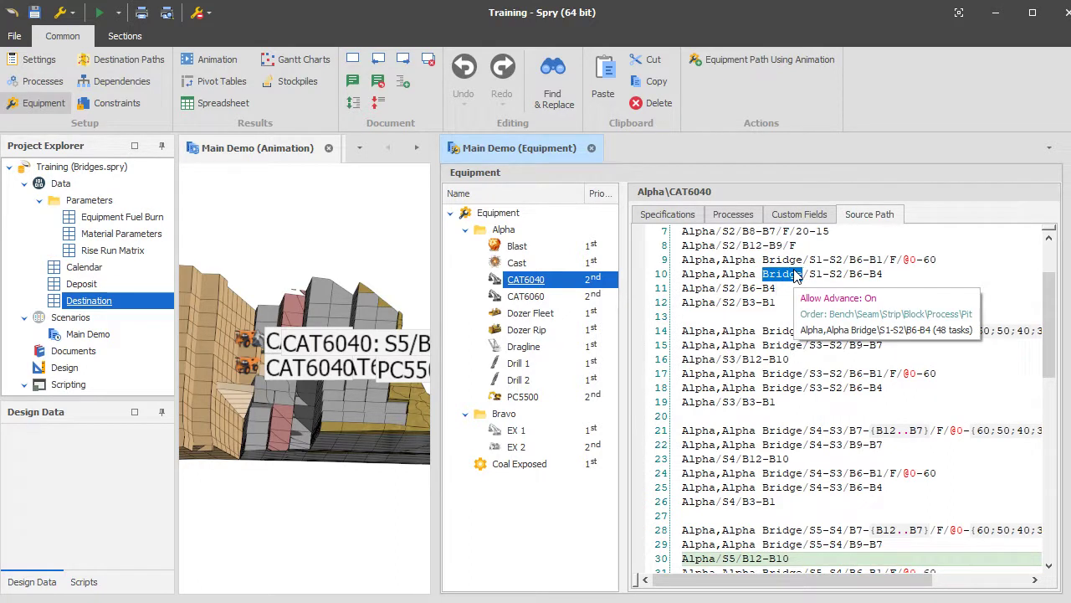
- Compare the Alpha and Alpha Bridge parts of the CAT6040 source path entry for strips S1-S2, blocks B6-B4
{"action": "left_click_drag", "start_coordinate": [685, 274], "coordinate": [884, 276]}
{"action": "double_click", "coordinate": [716, 276]}
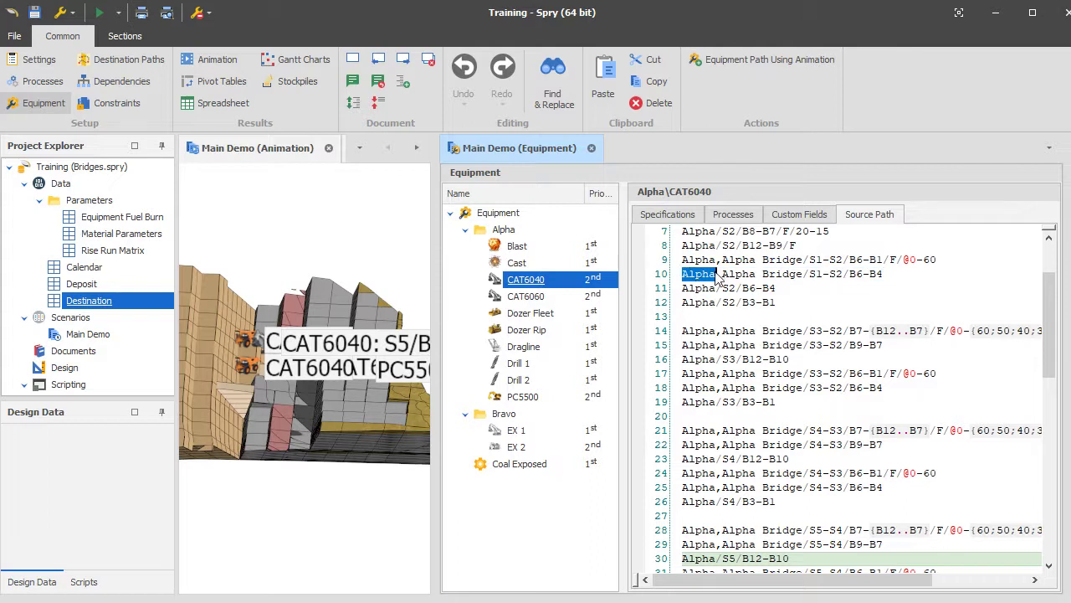
{"action": "mouse_move", "coordinate": [713, 280]}
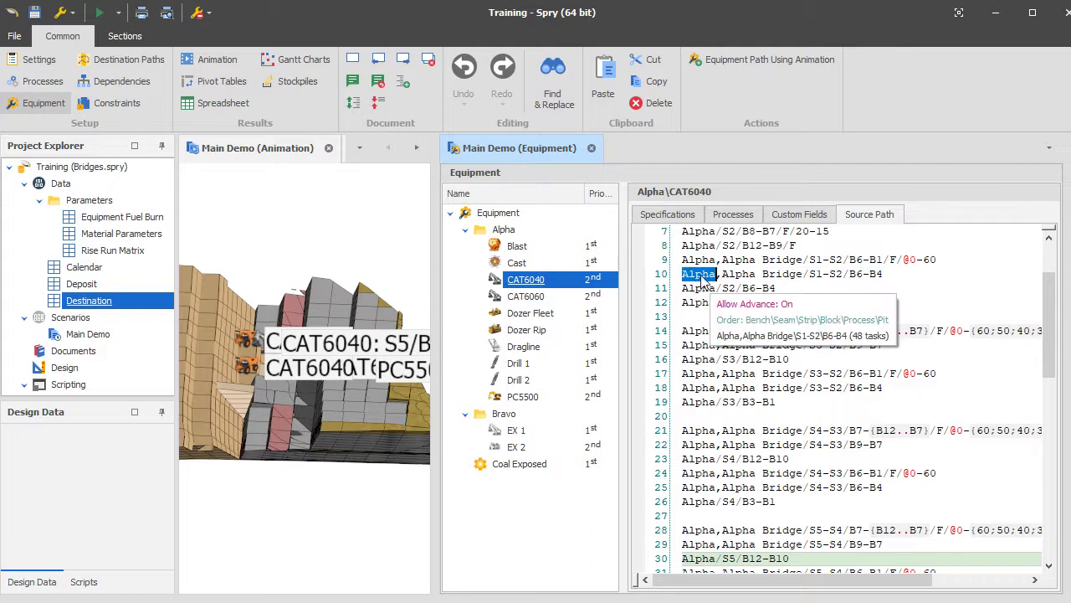
{"action": "left_click", "coordinate": [924, 278]}
{"action": "mouse_move", "coordinate": [912, 265]}
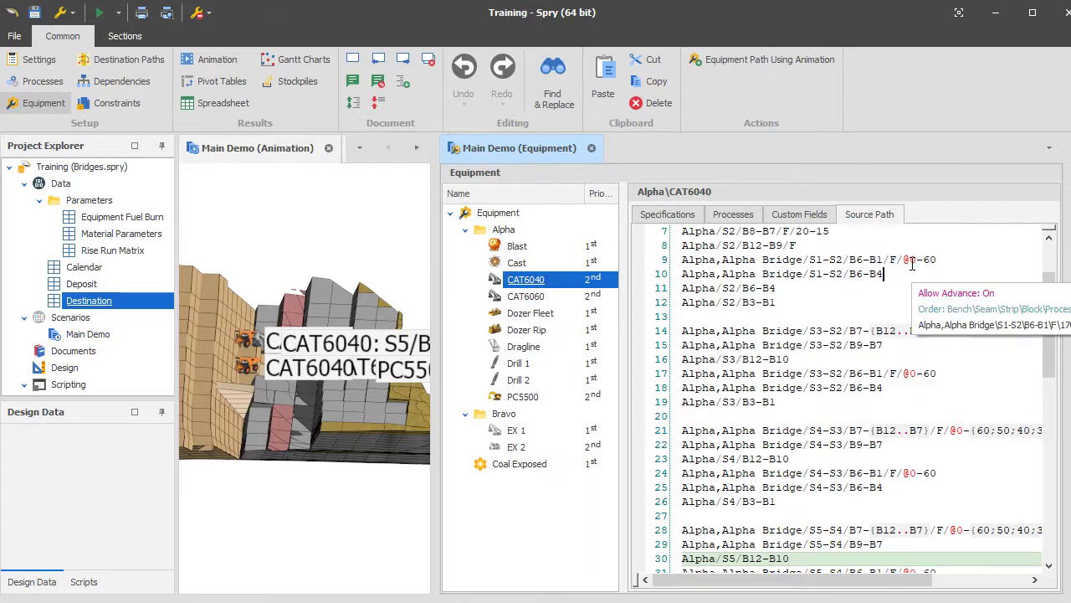
- Inspect the bridge beside the CAT6060 and CAT6040 trucks up close in the animation
{"action": "left_click", "coordinate": [405, 370]}
{"action": "scroll", "coordinate": [405, 370], "scroll_direction": "up", "scroll_amount": 5}
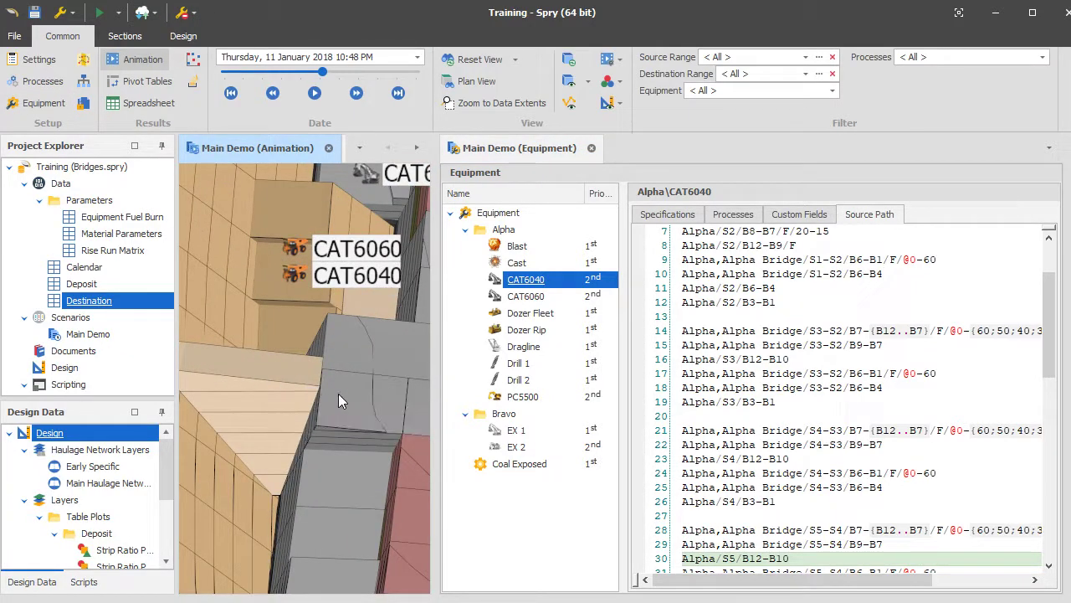
{"action": "mouse_move", "coordinate": [339, 398]}
{"action": "left_click_drag", "start_coordinate": [266, 378], "coordinate": [384, 351]}
- Examine the Alpha Bridge entries for strips S4-S3 and S5-S4 in the CAT6040's source path
{"action": "left_click", "coordinate": [802, 357]}
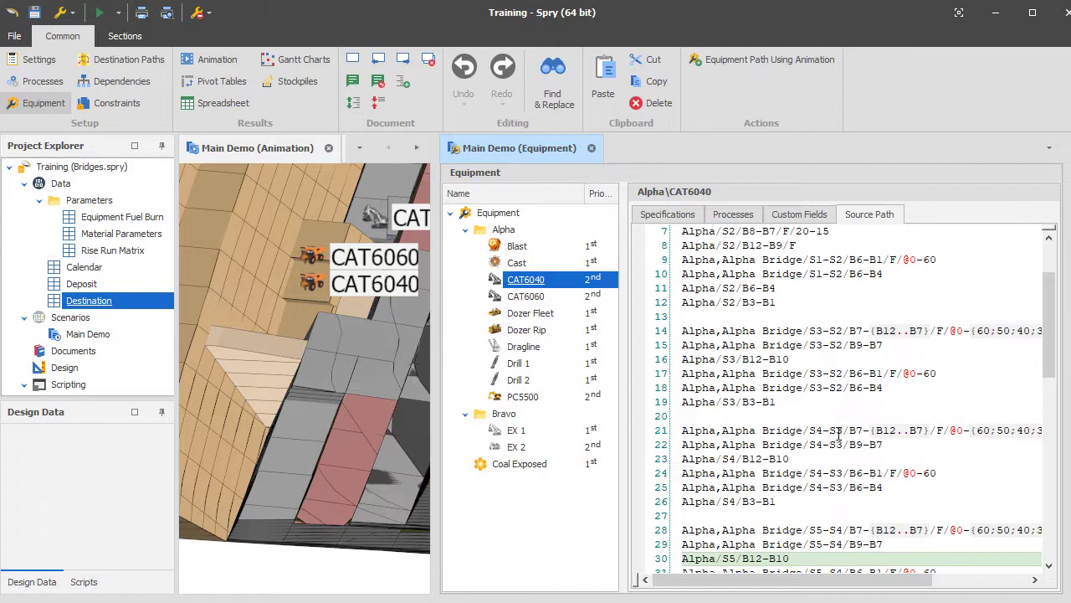
{"action": "left_click_drag", "start_coordinate": [843, 430], "coordinate": [743, 428]}
{"action": "left_click", "coordinate": [747, 430]}
{"action": "scroll", "coordinate": [804, 460], "scroll_direction": "down", "scroll_amount": 3}
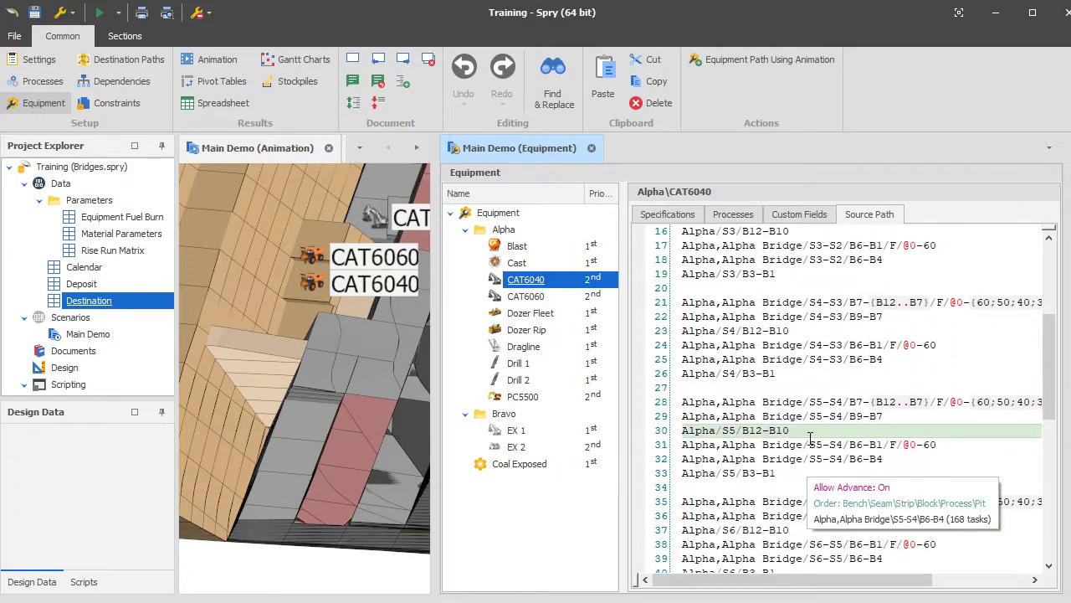
- Compare the bridge and adjoining dig blocks in the animation with the CAT6040's source path entries around strips S5-S4
{"action": "left_click", "coordinate": [335, 362]}
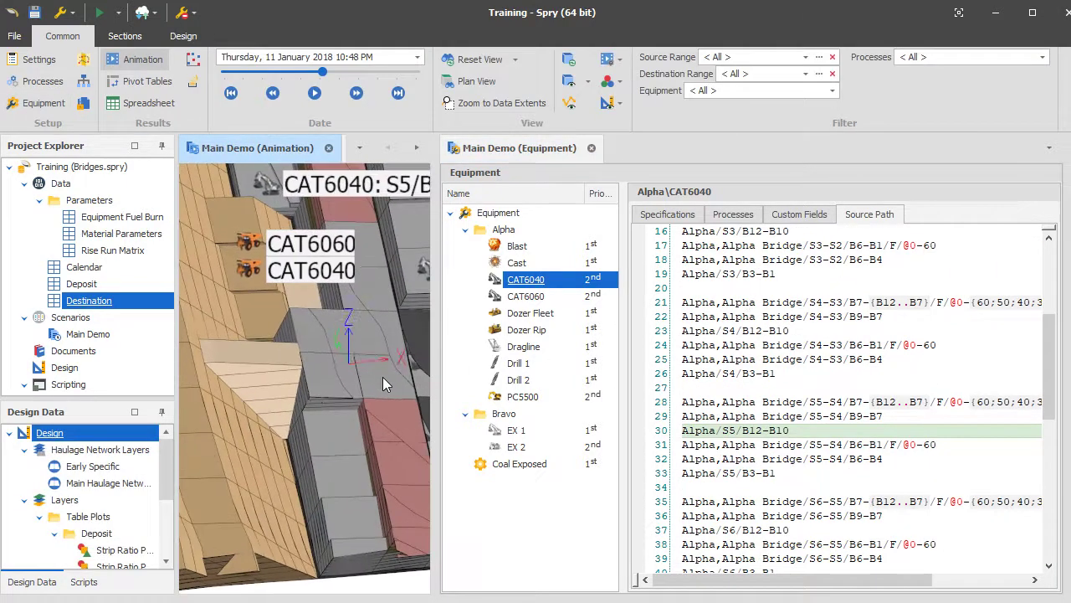
{"action": "mouse_move", "coordinate": [371, 315]}
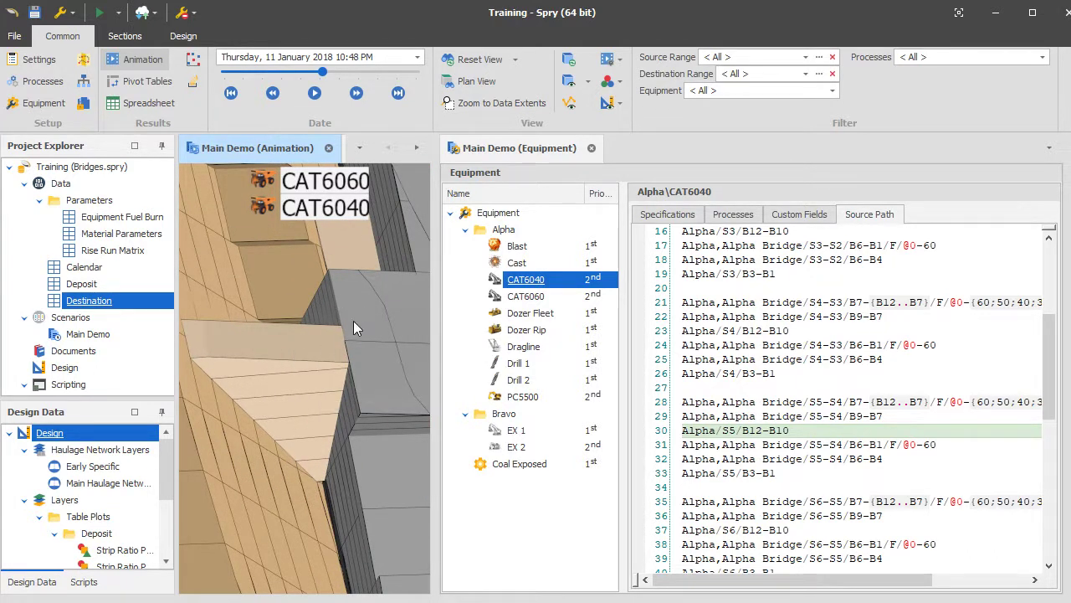
{"action": "middle_click_drag", "start_coordinate": [374, 345], "coordinate": [331, 349]}
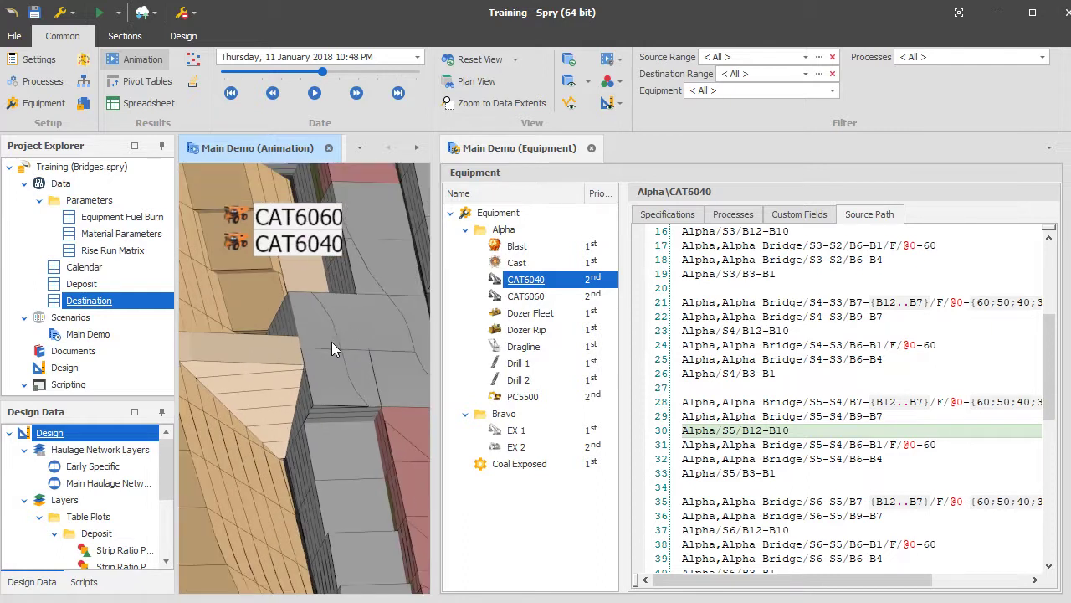
{"action": "mouse_move", "coordinate": [359, 358]}
{"action": "mouse_move", "coordinate": [731, 423]}
{"action": "mouse_move", "coordinate": [221, 349]}
{"action": "mouse_move", "coordinate": [823, 397]}
{"action": "scroll", "coordinate": [823, 393], "scroll_direction": "up", "scroll_amount": 4}
{"action": "scroll", "coordinate": [822, 394], "scroll_direction": "down", "scroll_amount": 6}
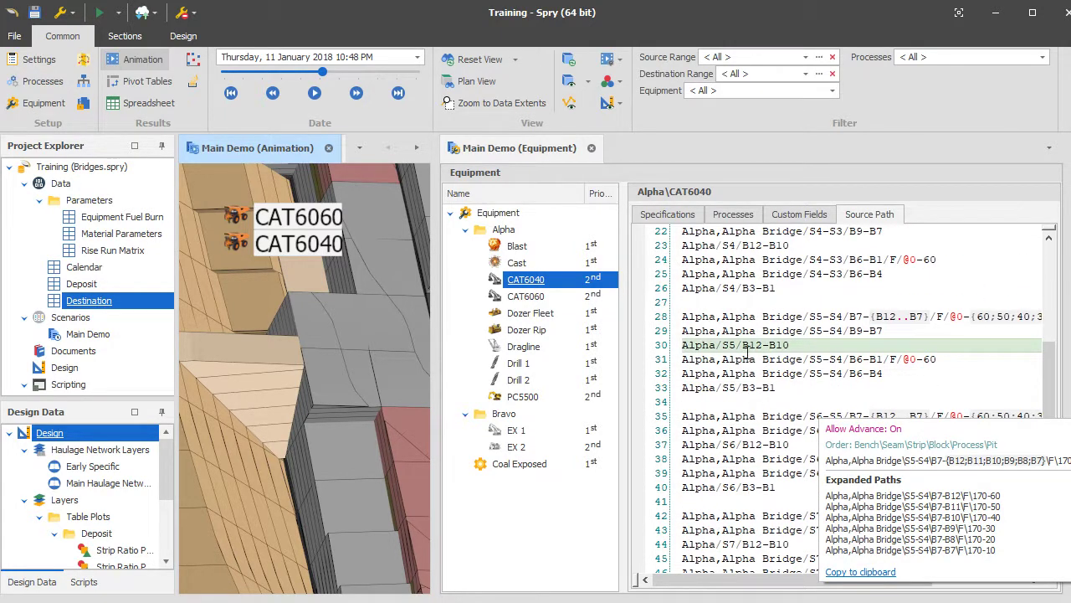
- Show the destination paths, widen the North Lower path's details and examine its AlphaIP, Alpha Bridge entries
{"action": "left_click", "coordinate": [538, 173]}
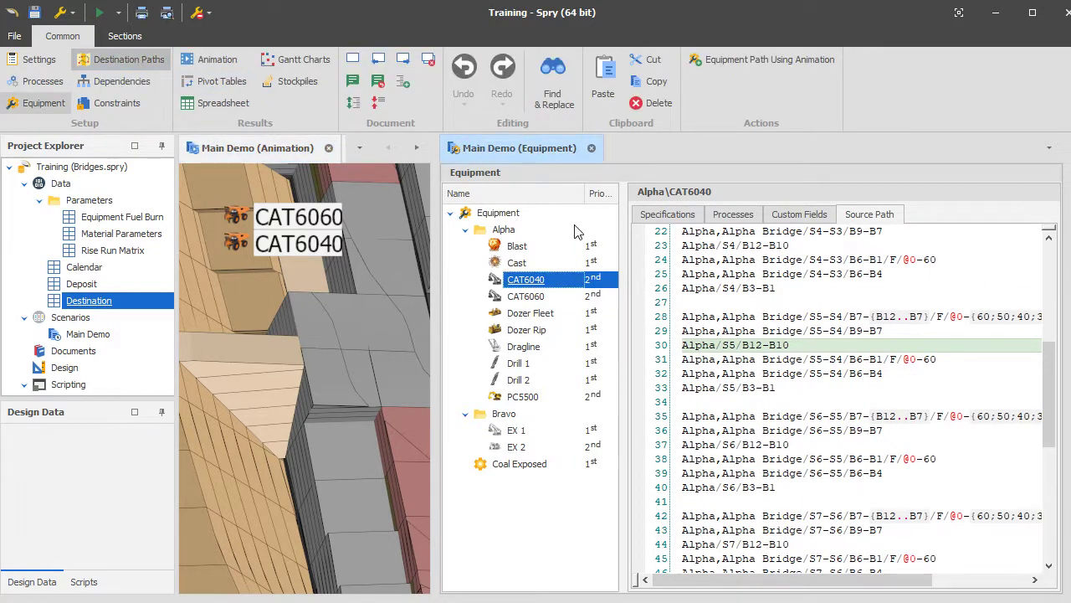
{"action": "left_click", "coordinate": [134, 64]}
{"action": "left_click", "coordinate": [559, 351]}
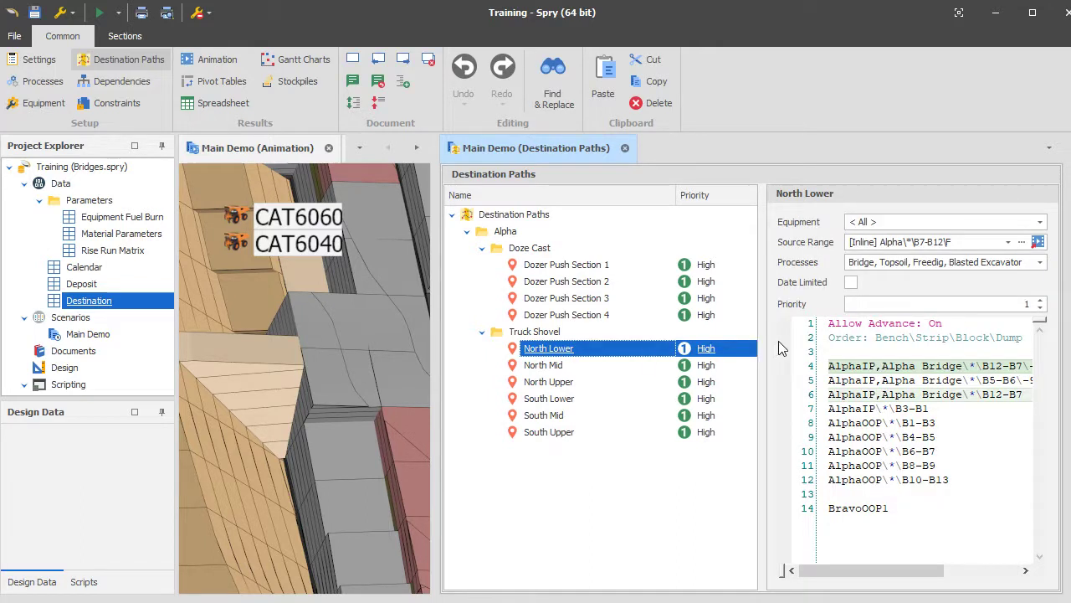
{"action": "left_click_drag", "start_coordinate": [762, 309], "coordinate": [656, 310]}
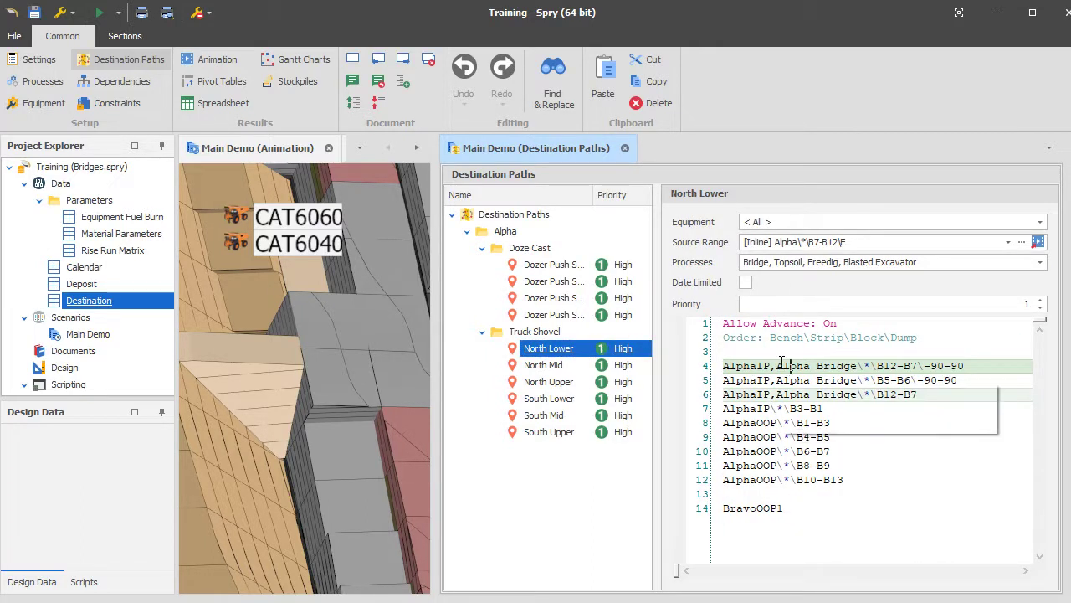
{"action": "left_click_drag", "start_coordinate": [776, 365], "coordinate": [858, 365]}
{"action": "mouse_move", "coordinate": [854, 393]}
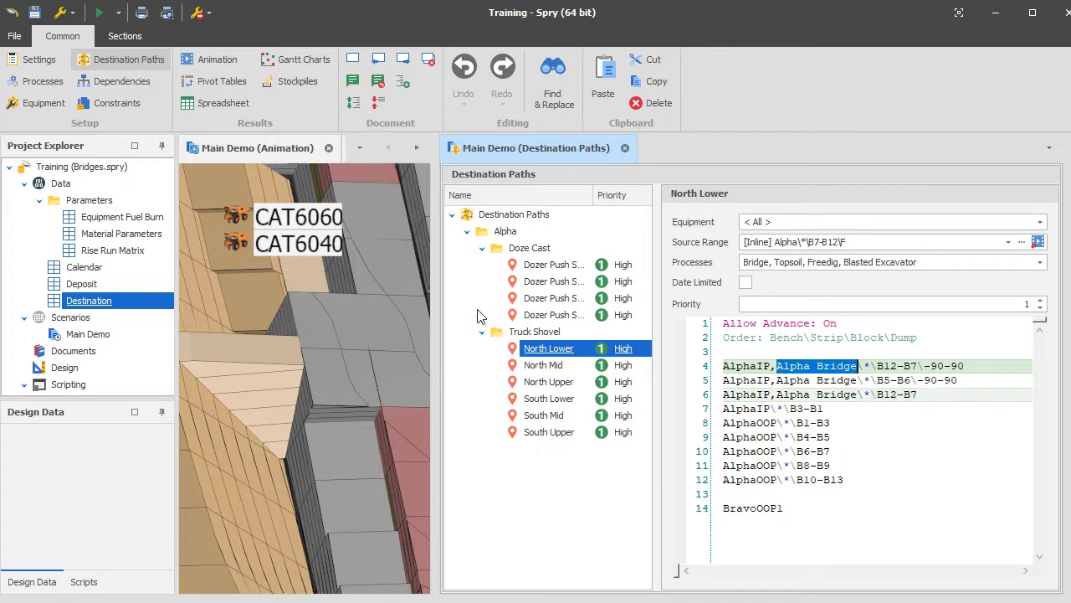
- Resize the animation and destination paths panes to inspect the bridge blocks beside the North Lower path
{"action": "left_click_drag", "start_coordinate": [437, 301], "coordinate": [566, 301]}
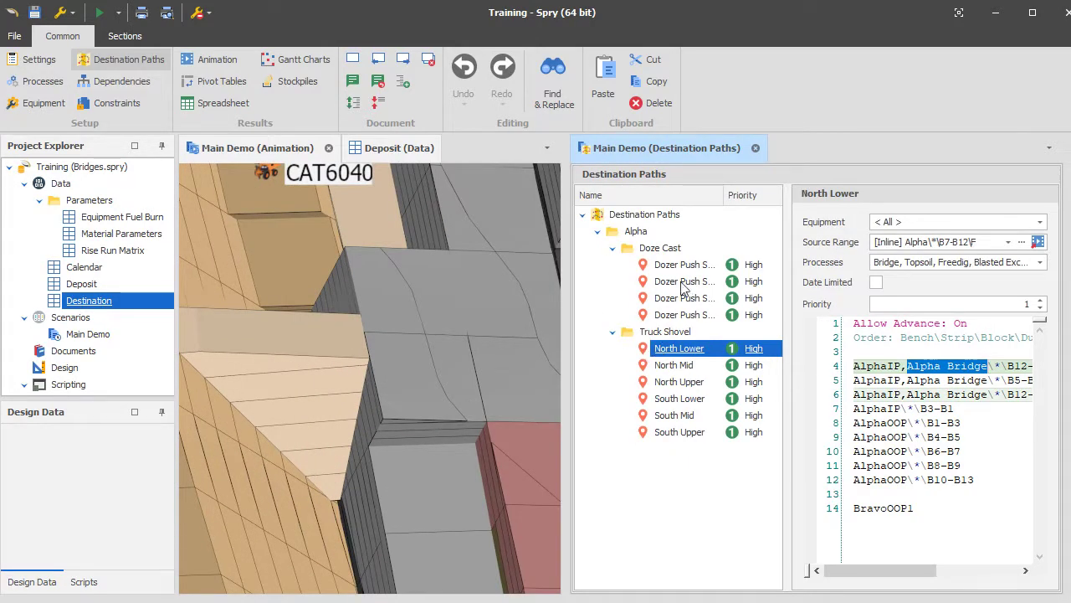
{"action": "mouse_move", "coordinate": [494, 353]}
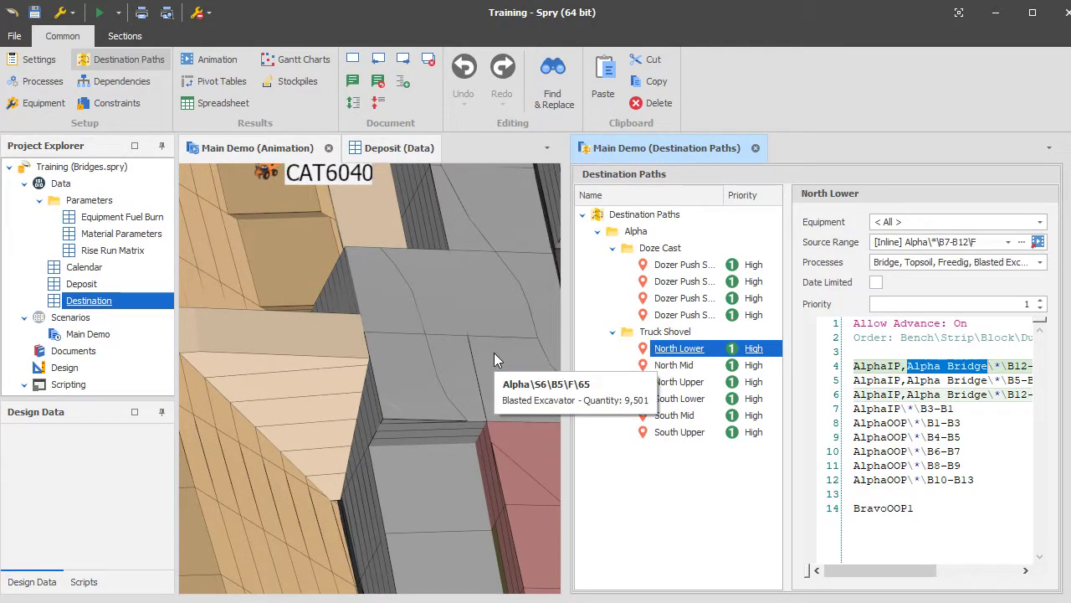
{"action": "left_click_drag", "start_coordinate": [567, 363], "coordinate": [519, 363]}
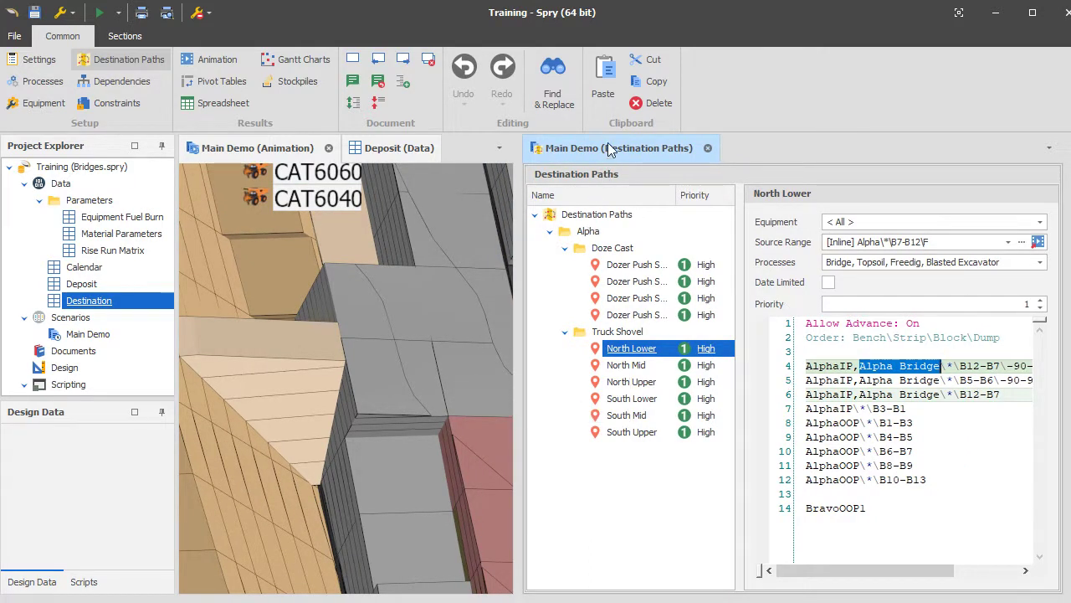
{"action": "left_click_drag", "start_coordinate": [519, 201], "coordinate": [452, 217]}
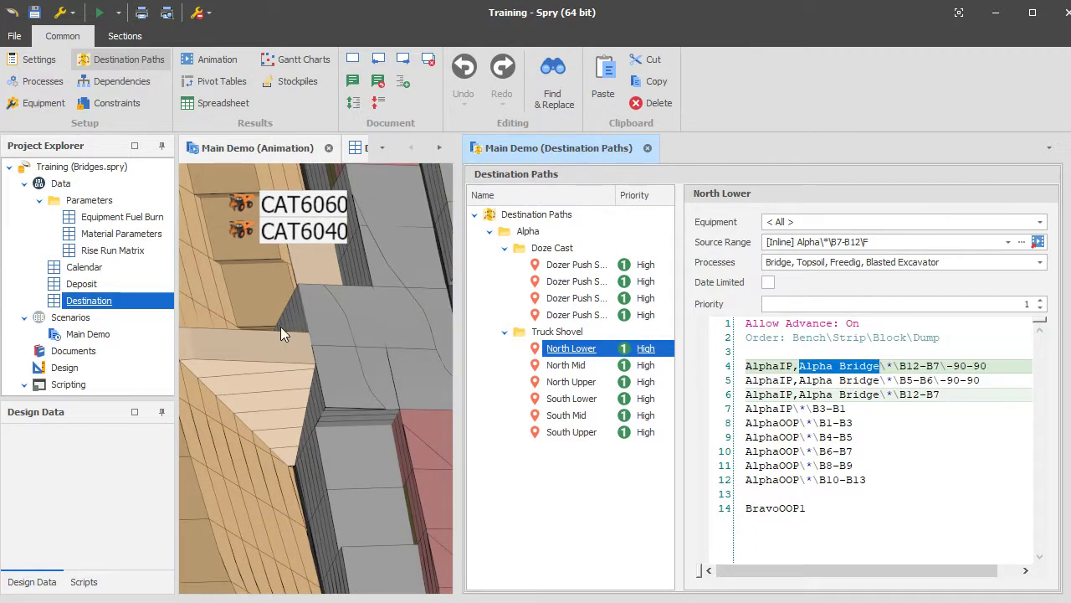
{"action": "left_click", "coordinate": [370, 267]}
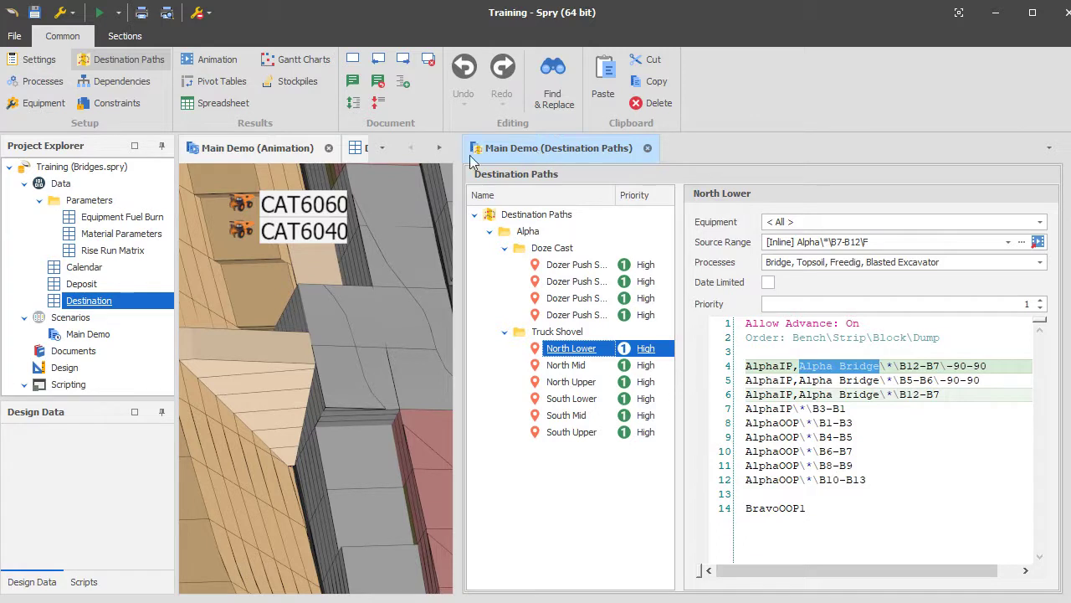
- Show the scenario's dependencies with 1A_Bridge Fill waits for Coal to be mined first, widening the pane and the dependency list
{"action": "left_click", "coordinate": [120, 82]}
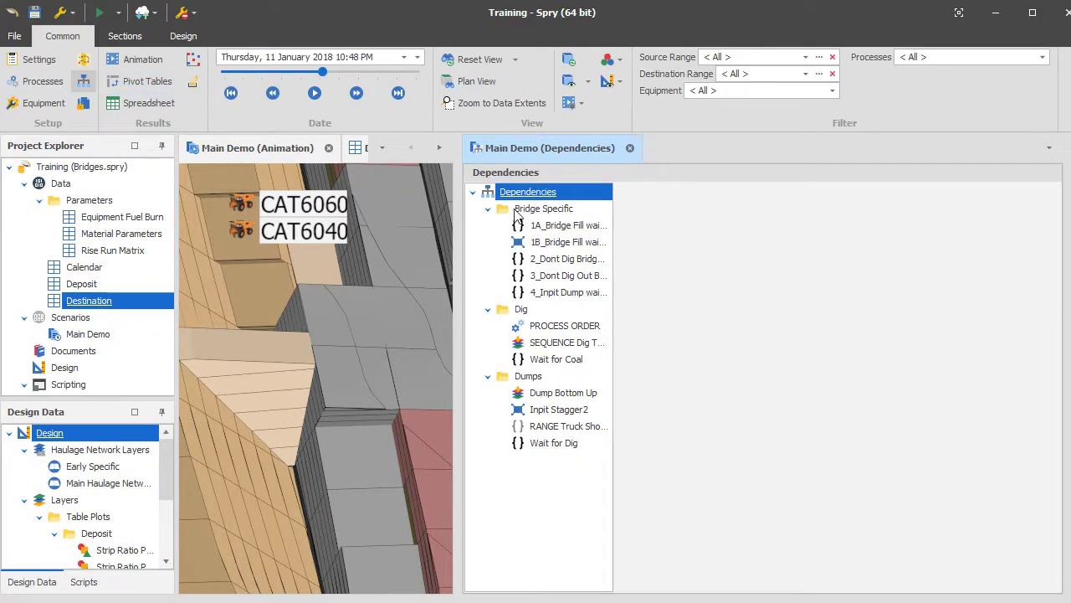
{"action": "left_click_drag", "start_coordinate": [627, 222], "coordinate": [707, 223]}
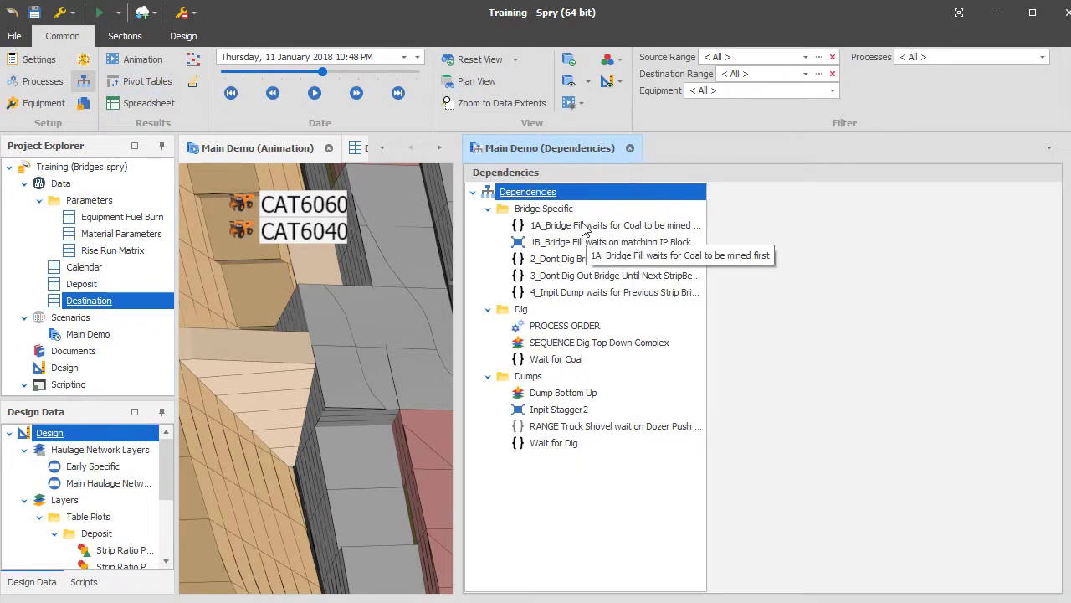
{"action": "left_click", "coordinate": [583, 228]}
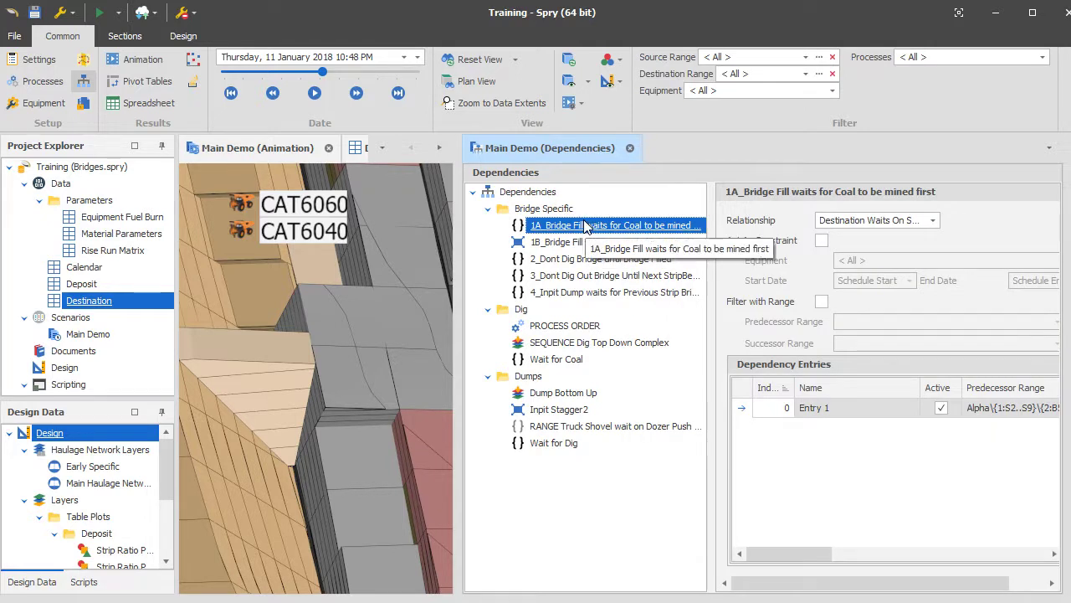
{"action": "left_click_drag", "start_coordinate": [459, 226], "coordinate": [371, 226]}
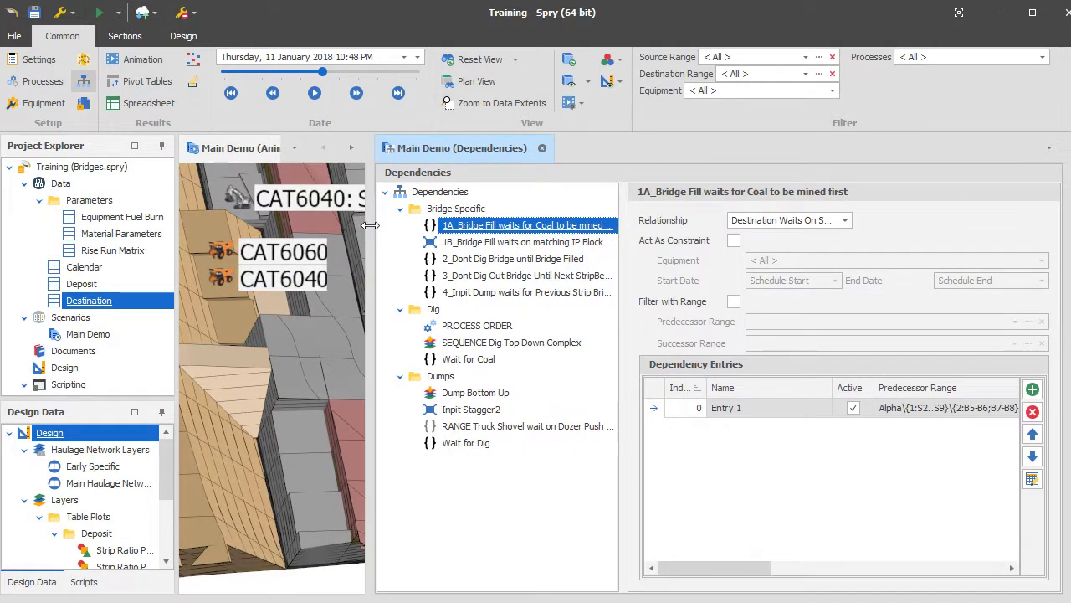
{"action": "left_click_drag", "start_coordinate": [624, 244], "coordinate": [691, 245]}
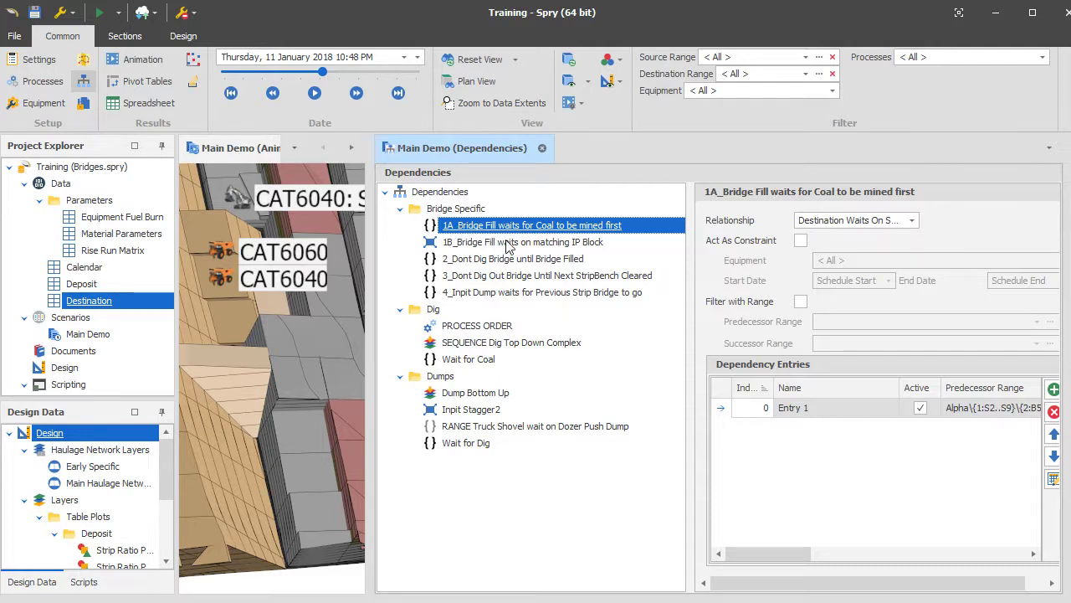
- Compare the settings of the 1B_Bridge Fill waits on matching IP Block and 1A bridge fill dependencies, giving 1A's details more room
{"action": "left_click", "coordinate": [479, 243]}
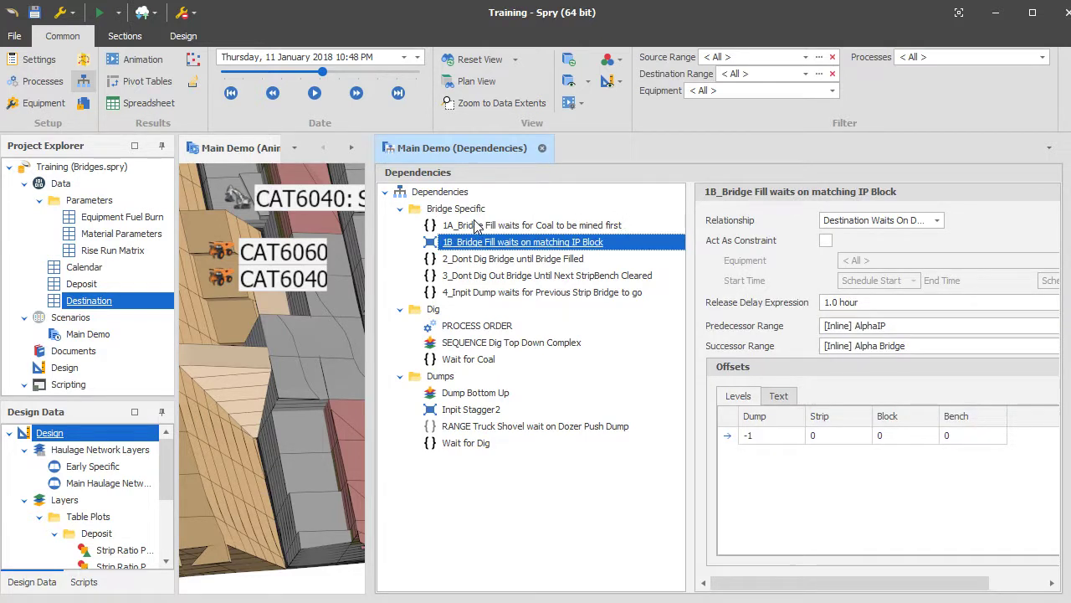
{"action": "left_click", "coordinate": [475, 226]}
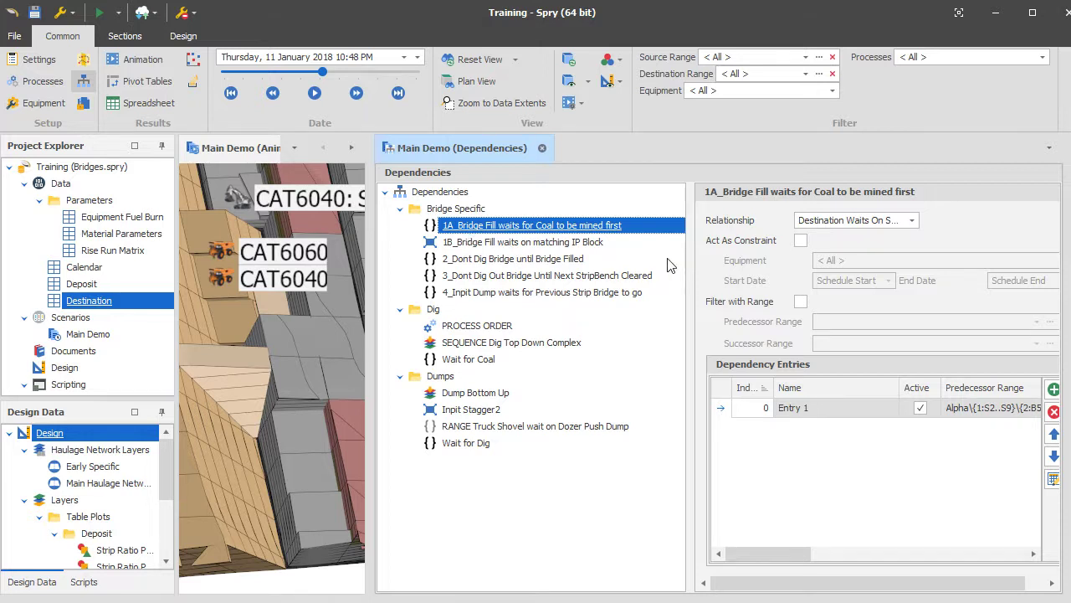
{"action": "left_click_drag", "start_coordinate": [691, 253], "coordinate": [646, 255]}
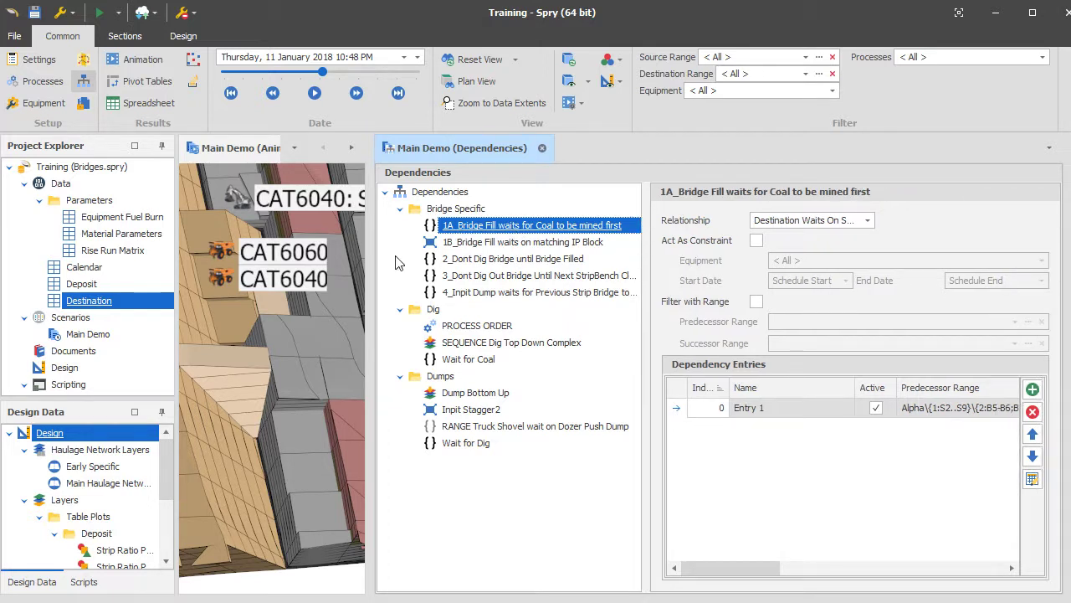
{"action": "left_click", "coordinate": [268, 389]}
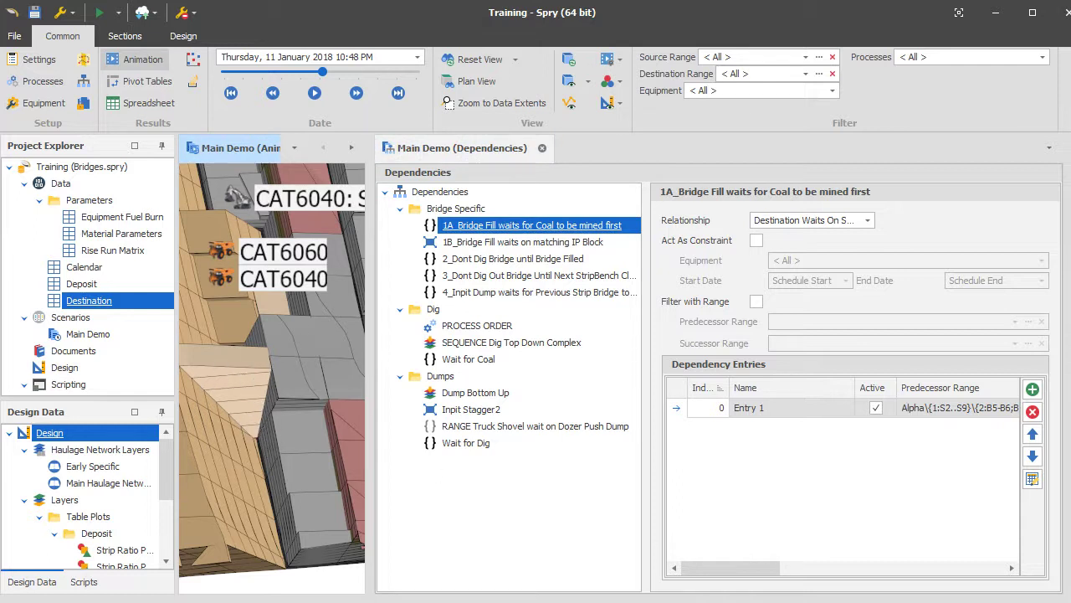
- Dock the Dependencies window with the animation's tab group and fit the Predecessor Range column to its contents
{"action": "left_click_drag", "start_coordinate": [729, 574], "coordinate": [787, 569]}
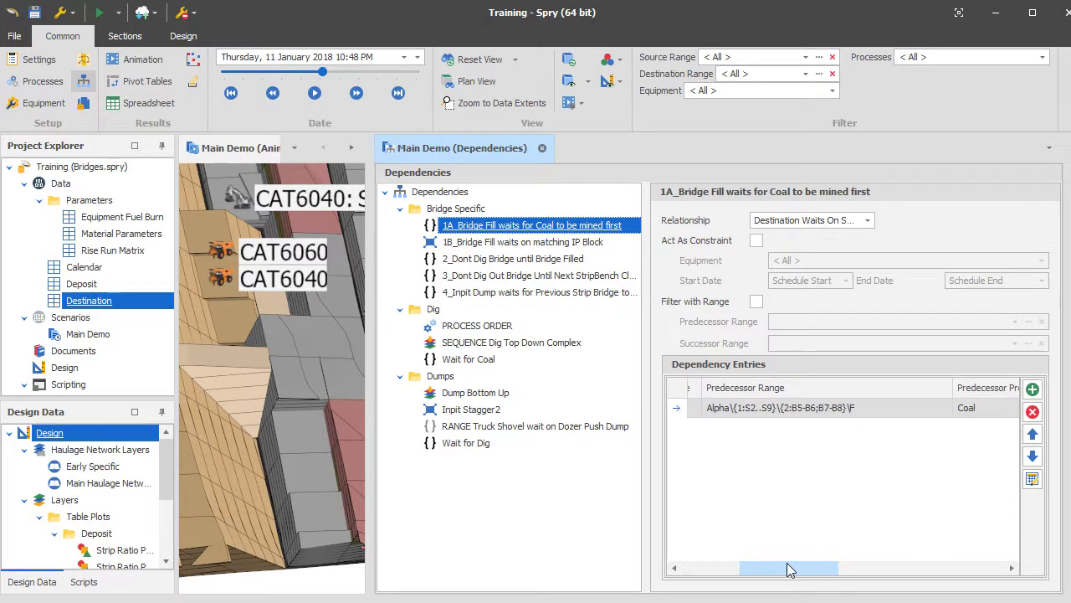
{"action": "left_click_drag", "start_coordinate": [474, 148], "coordinate": [314, 157]}
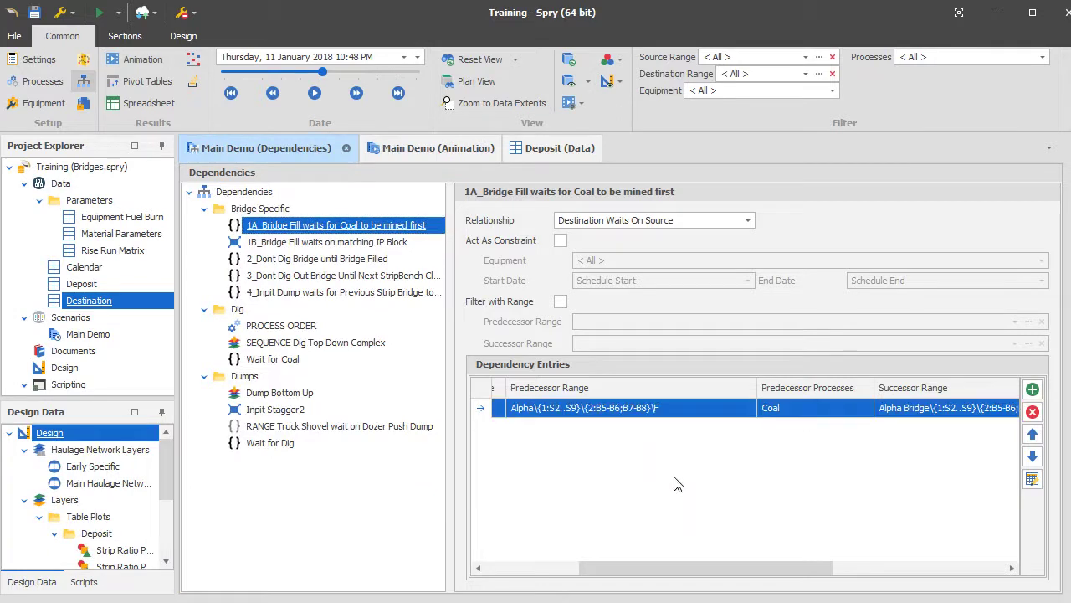
{"action": "mouse_move", "coordinate": [691, 570]}
{"action": "left_mouse_down"}
{"action": "mouse_move", "coordinate": [703, 573]}
{"action": "mouse_move", "coordinate": [669, 566]}
{"action": "left_mouse_up"}
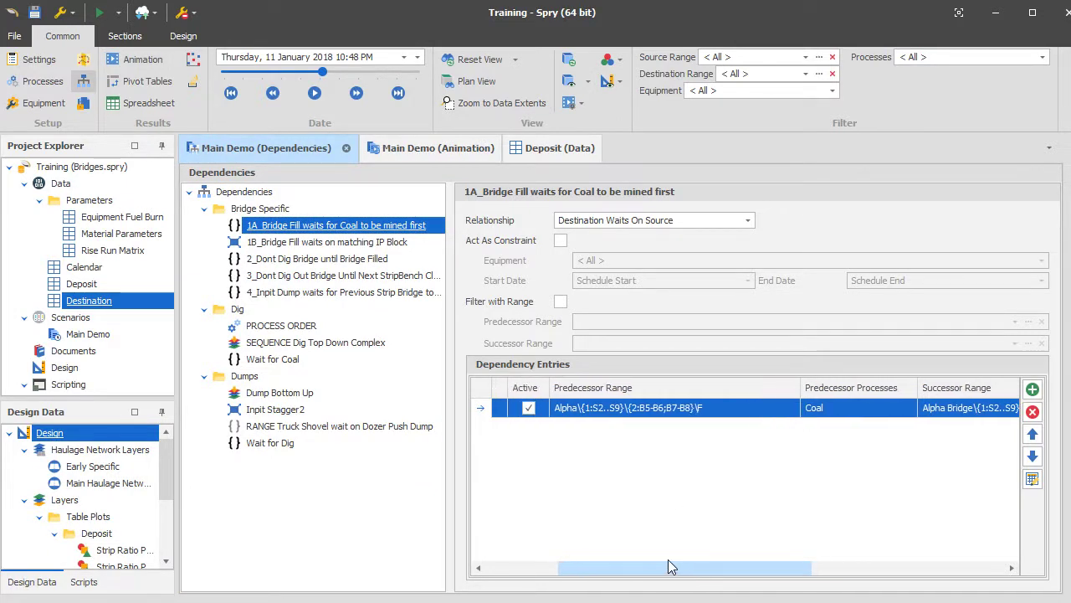
{"action": "right_click", "coordinate": [722, 387]}
{"action": "left_click", "coordinate": [767, 546]}
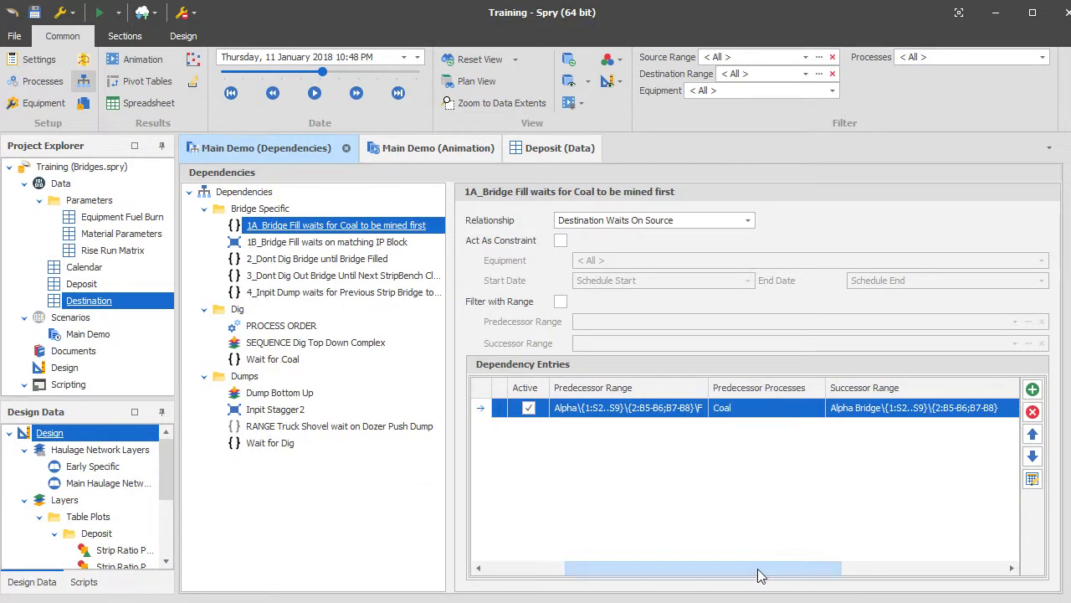
{"action": "left_click_drag", "start_coordinate": [760, 575], "coordinate": [645, 558]}
- Examine the predecessor and successor ranges of the 1A dependency's Entry 1 and close it without changes
{"action": "double_click", "coordinate": [768, 412]}
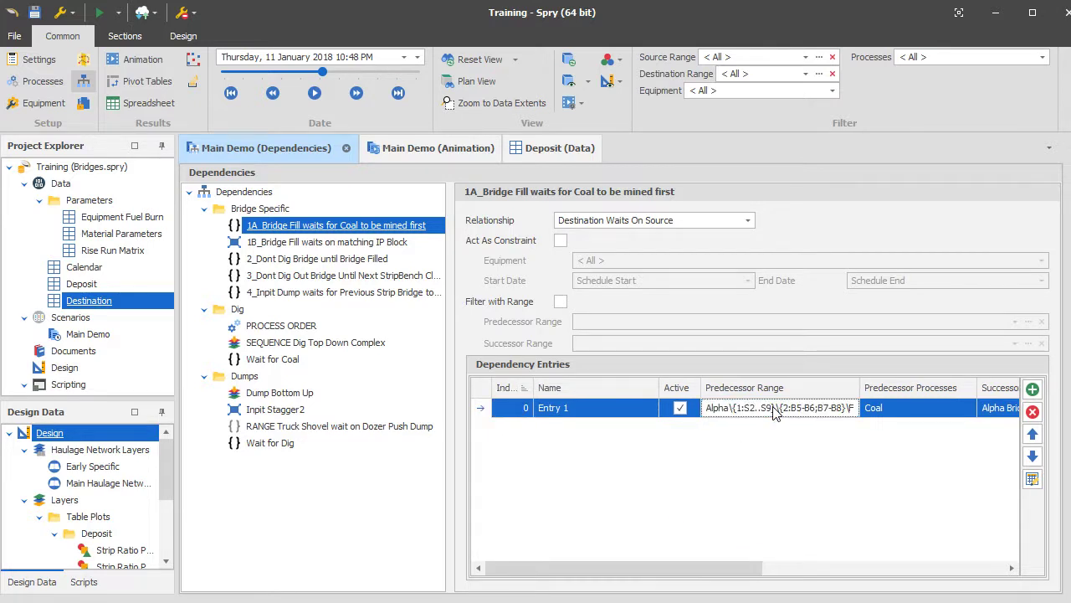
{"action": "left_click_drag", "start_coordinate": [751, 431], "coordinate": [615, 147]}
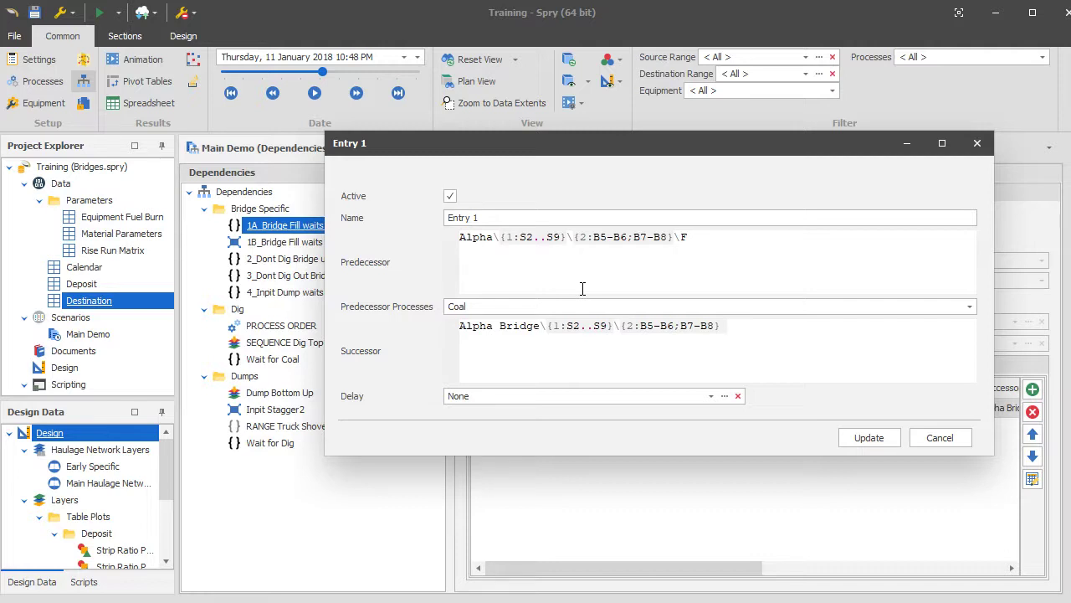
{"action": "double_click", "coordinate": [534, 237]}
{"action": "left_click", "coordinate": [912, 435]}
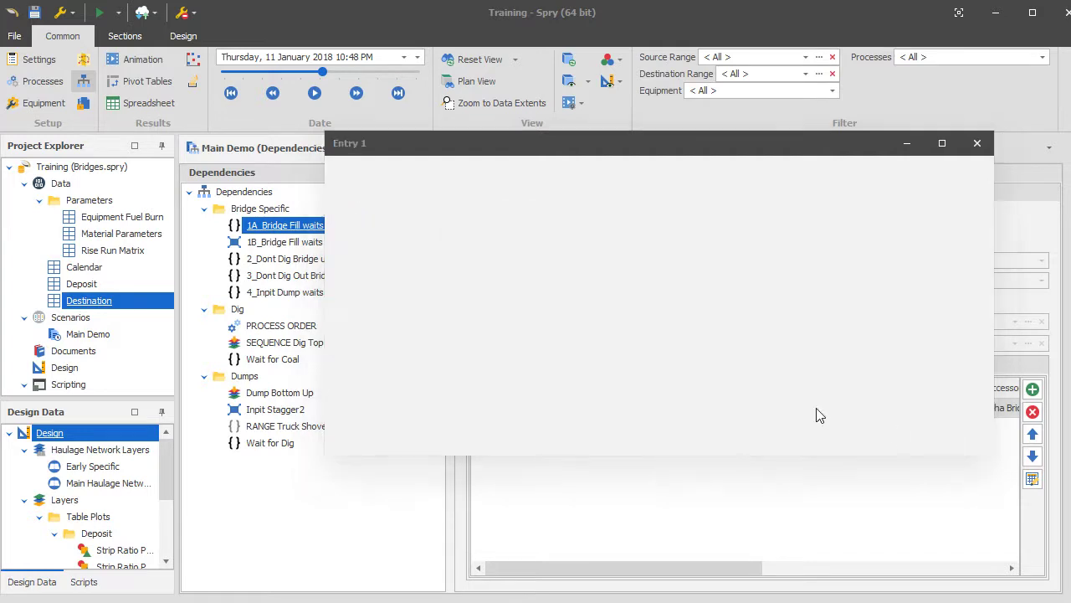
- Show the dependency pairs generated by 1A's Entry 1 in a smaller window placed lower over the Dependencies pane
{"action": "right_click", "coordinate": [739, 416]}
{"action": "left_click", "coordinate": [808, 543]}
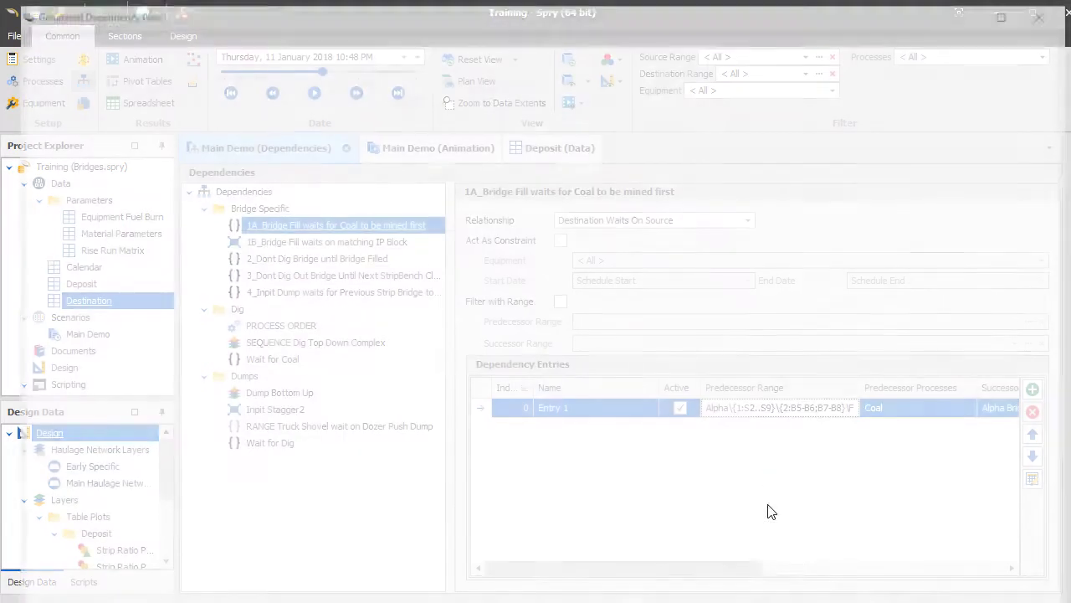
{"action": "double_click", "coordinate": [571, 11]}
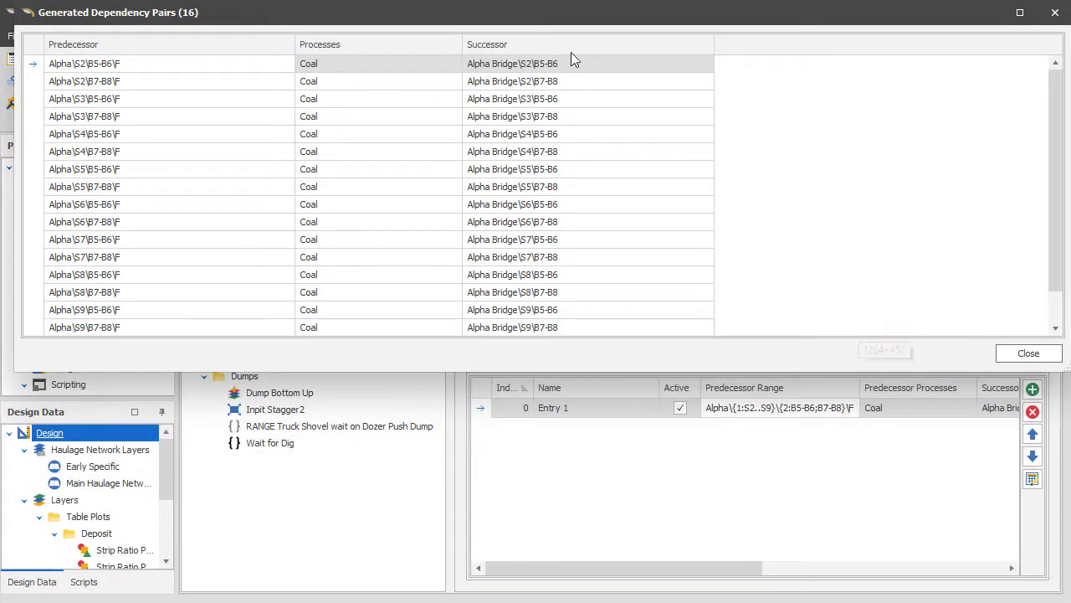
{"action": "left_click_drag", "start_coordinate": [571, 12], "coordinate": [610, 184]}
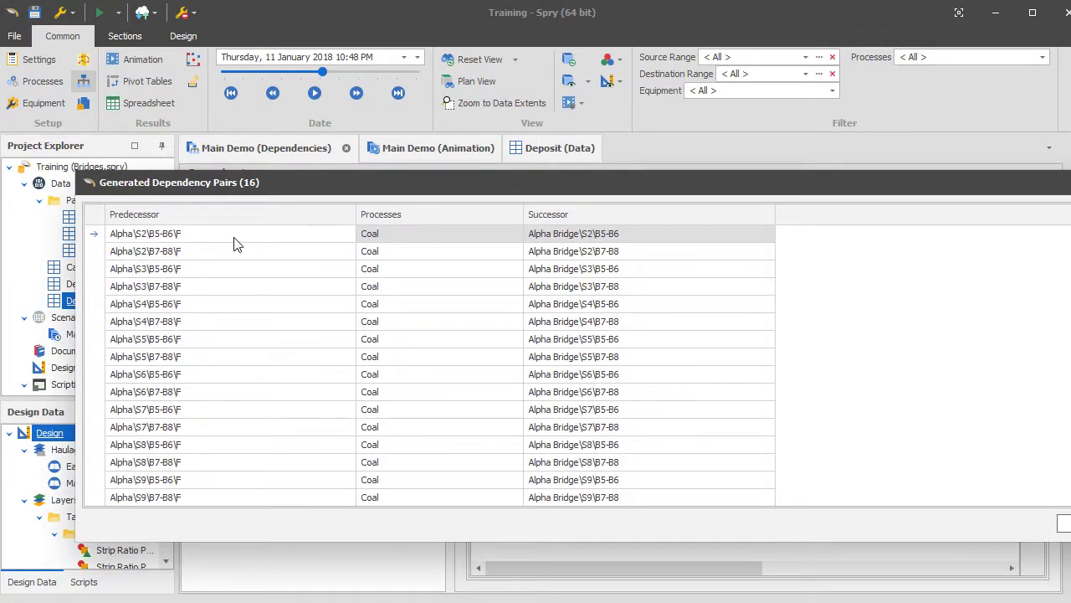
- Compare the predecessor and successor of the first generated pair for strip S2, blocks B5-B6, and close the pairs list without changes
{"action": "left_click", "coordinate": [586, 234]}
{"action": "left_click_drag", "start_coordinate": [607, 235], "coordinate": [578, 236]}
{"action": "left_click", "coordinate": [575, 236]}
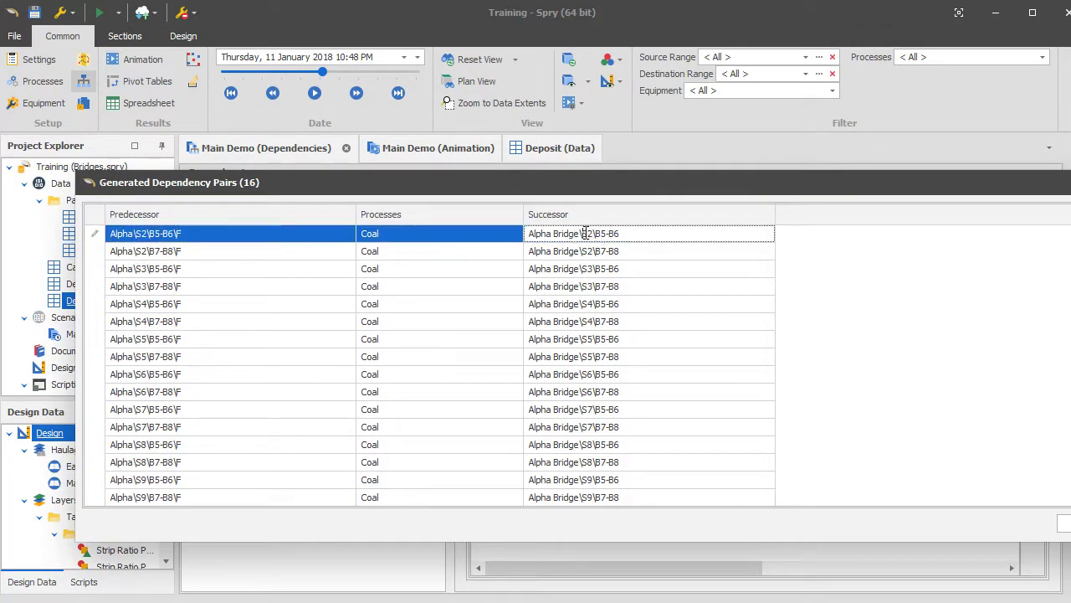
{"action": "left_click_drag", "start_coordinate": [636, 233], "coordinate": [524, 227]}
{"action": "left_click", "coordinate": [251, 243]}
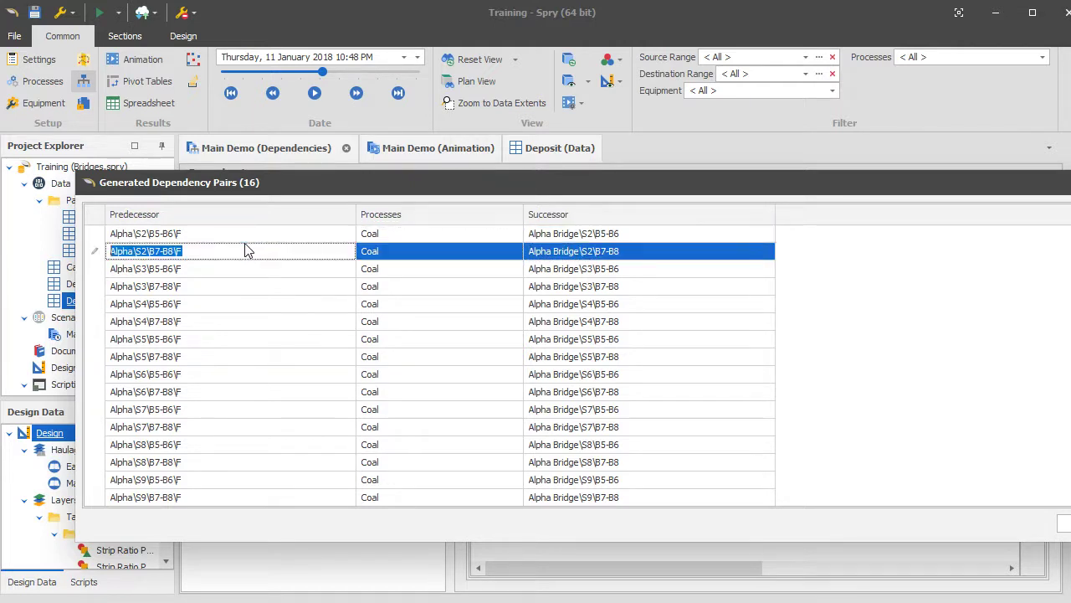
{"action": "left_click", "coordinate": [211, 235]}
{"action": "left_click_drag", "start_coordinate": [209, 233], "coordinate": [82, 237]}
{"action": "left_click", "coordinate": [143, 237]}
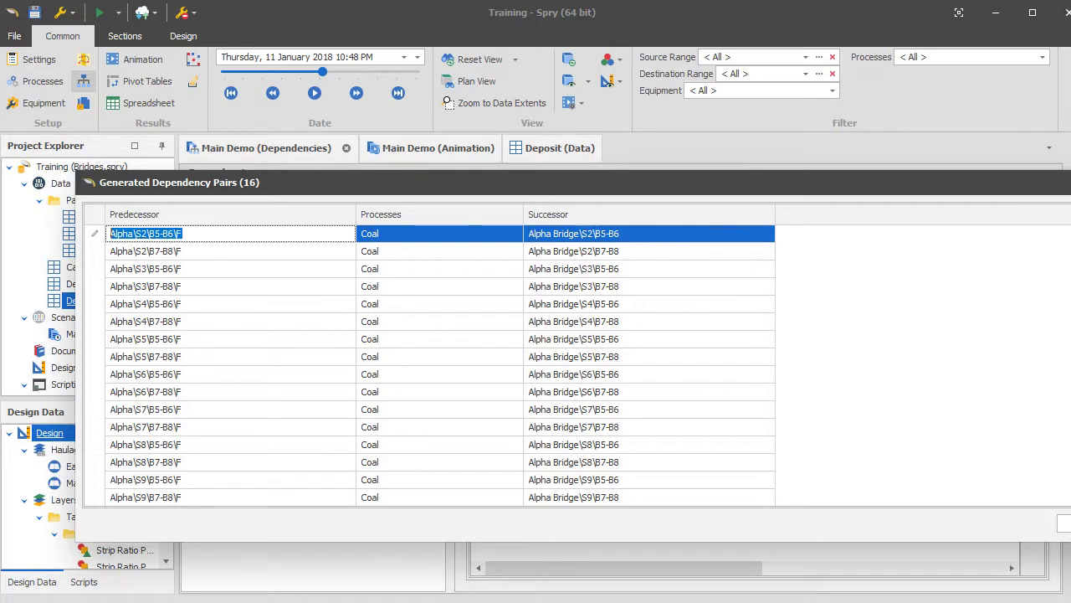
{"action": "left_click", "coordinate": [574, 239]}
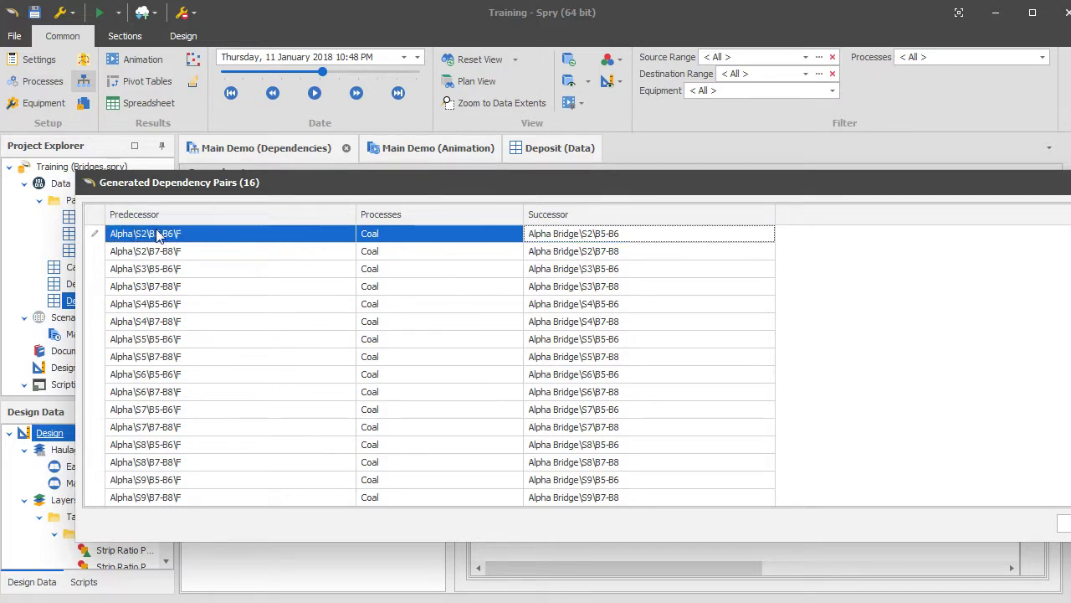
{"action": "left_click", "coordinate": [204, 233]}
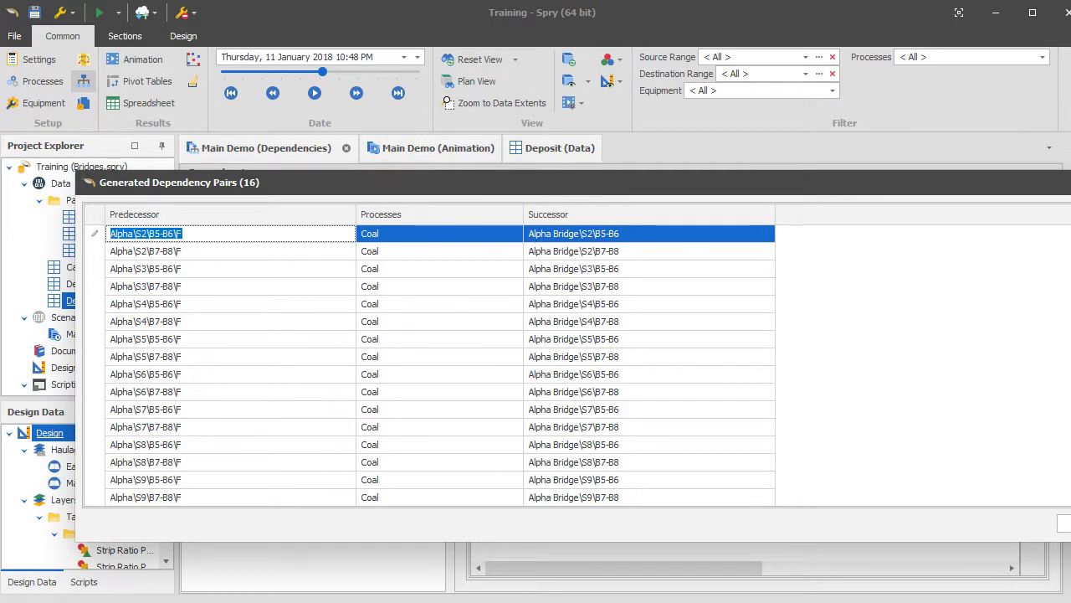
{"action": "key", "text": "Escape"}
{"action": "key", "text": "Escape"}
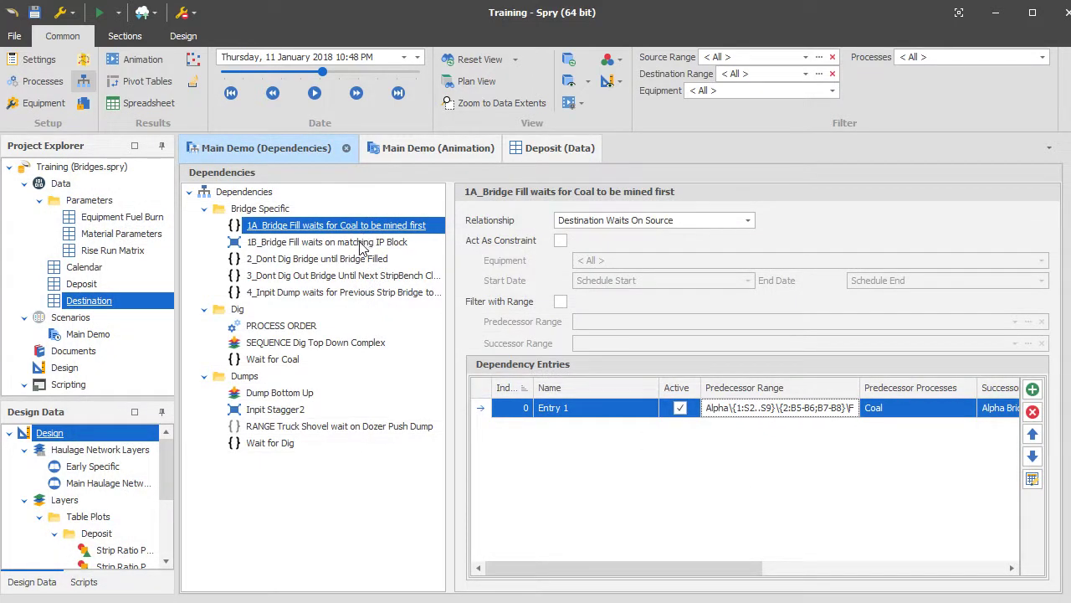
- Examine the dump and strip offsets of the 1B_Bridge Fill waits on matching IP Block dependency
{"action": "left_click", "coordinate": [363, 243]}
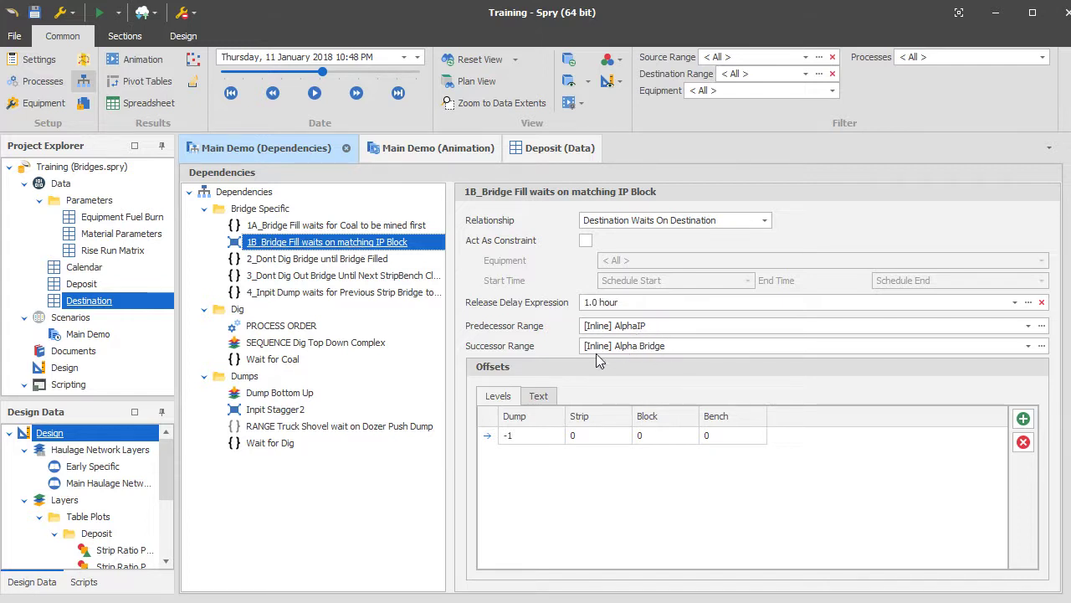
{"action": "left_click", "coordinate": [536, 435]}
{"action": "left_click", "coordinate": [598, 442]}
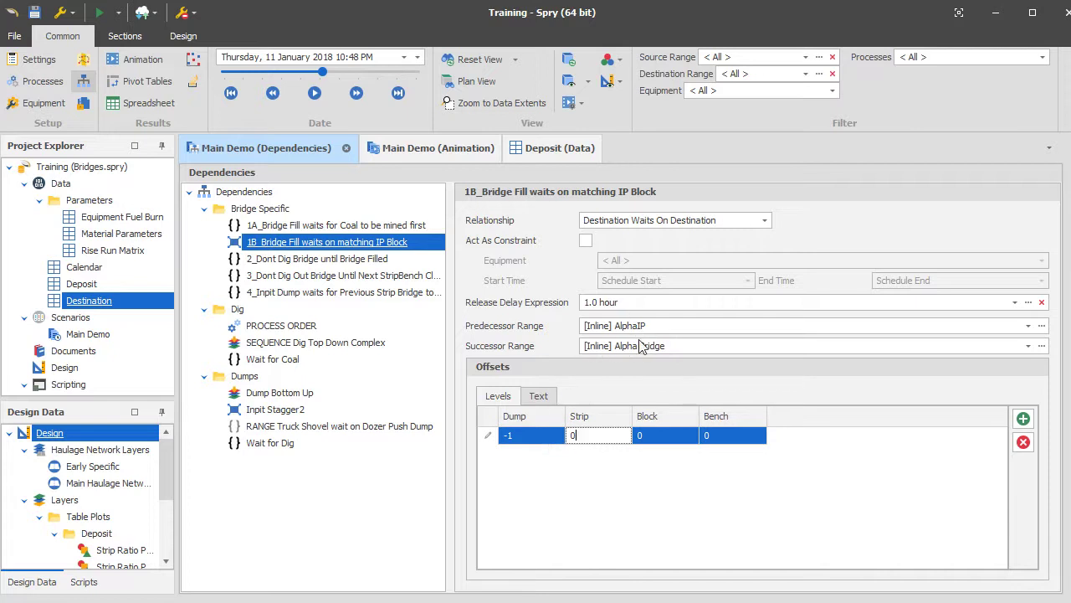
- Identify the bridge blocks and neighbouring AlphaIP dump blocks in the Main Demo animation
{"action": "left_click", "coordinate": [442, 151]}
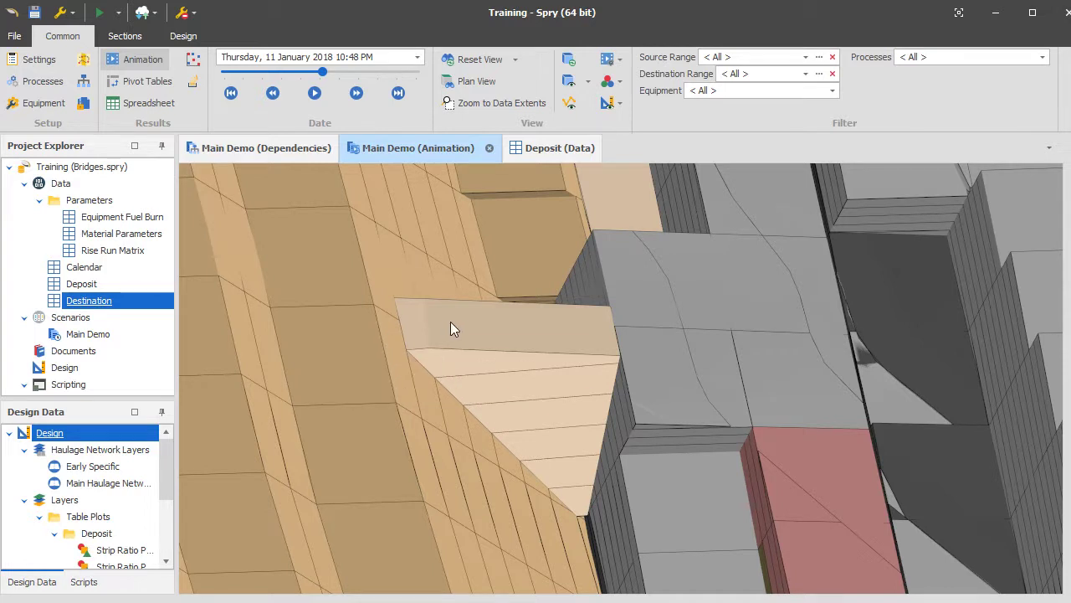
{"action": "mouse_move", "coordinate": [451, 323]}
{"action": "mouse_move", "coordinate": [451, 345]}
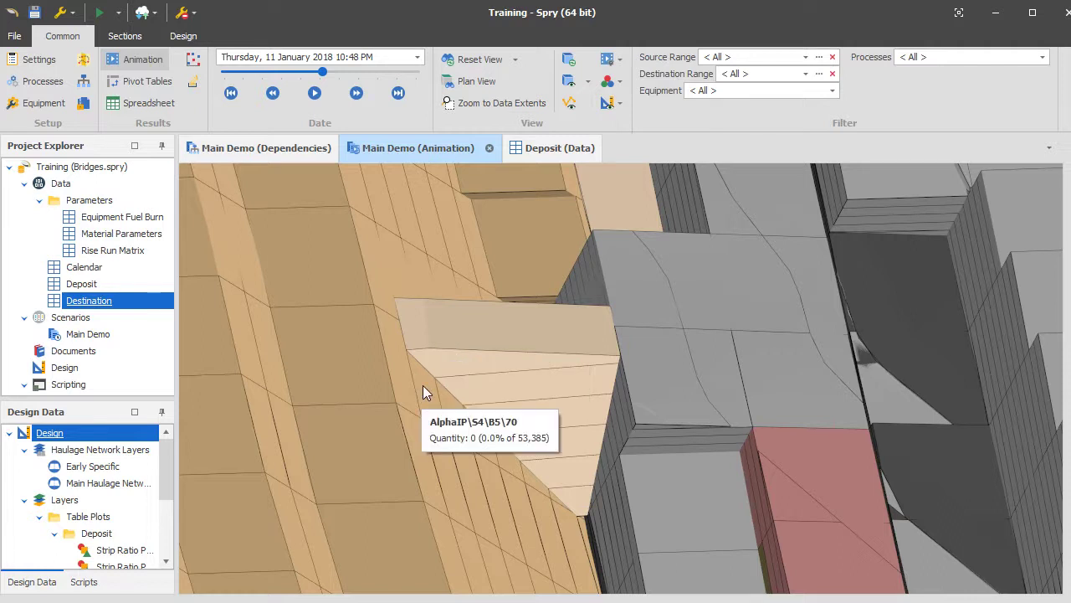
{"action": "mouse_move", "coordinate": [427, 381]}
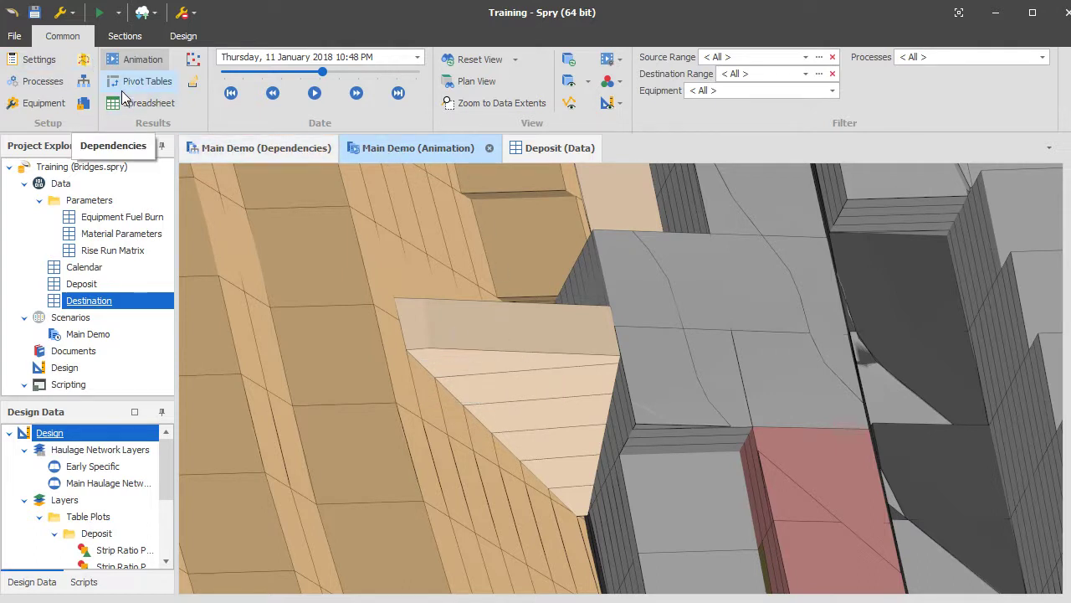
- Return to the scenario's dependencies, saving the project when asked, and show 1B_Bridge Fill waits on matching IP Block under Bridge Specific
{"action": "left_click", "coordinate": [84, 87]}
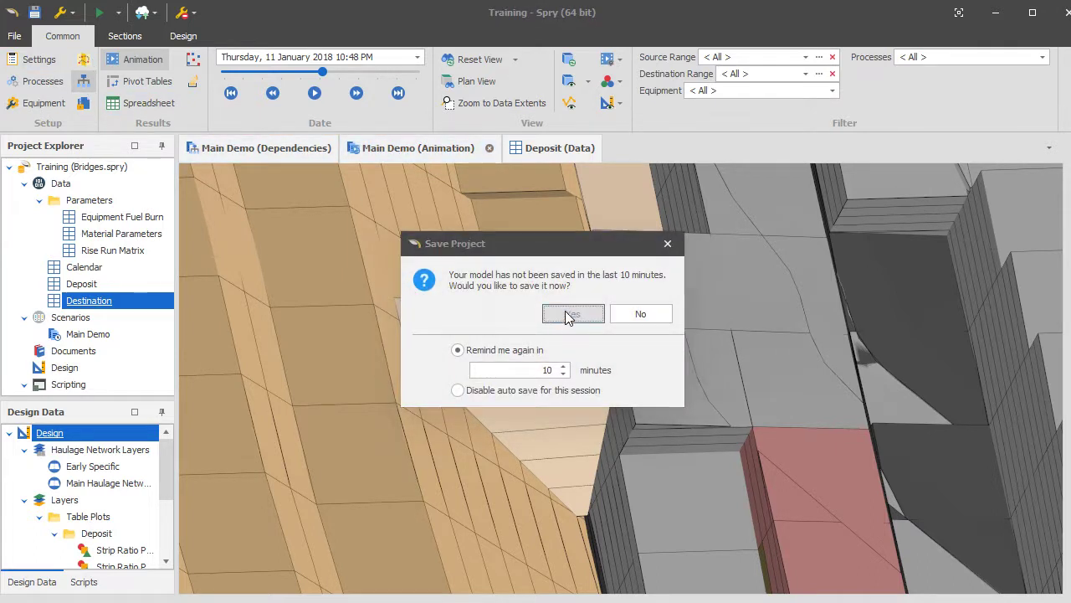
{"action": "left_click", "coordinate": [565, 311]}
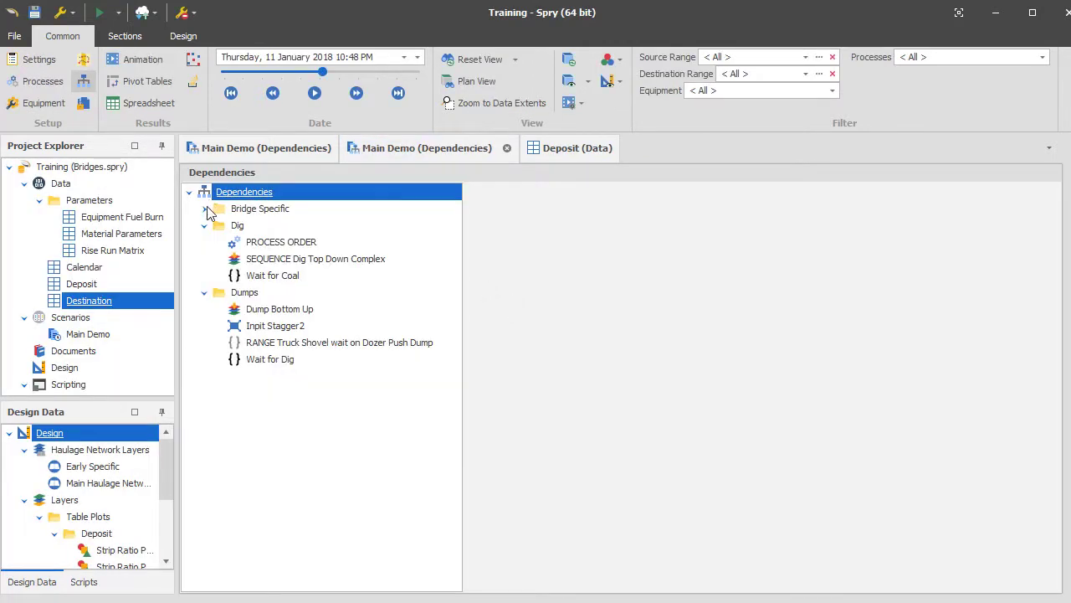
{"action": "left_click", "coordinate": [205, 209]}
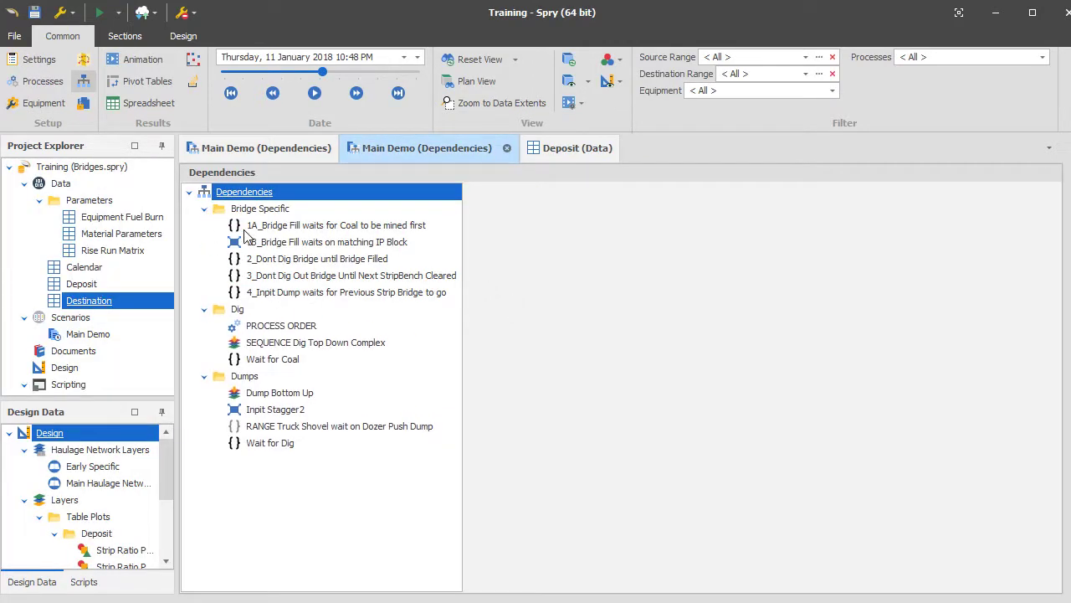
{"action": "left_click", "coordinate": [314, 243]}
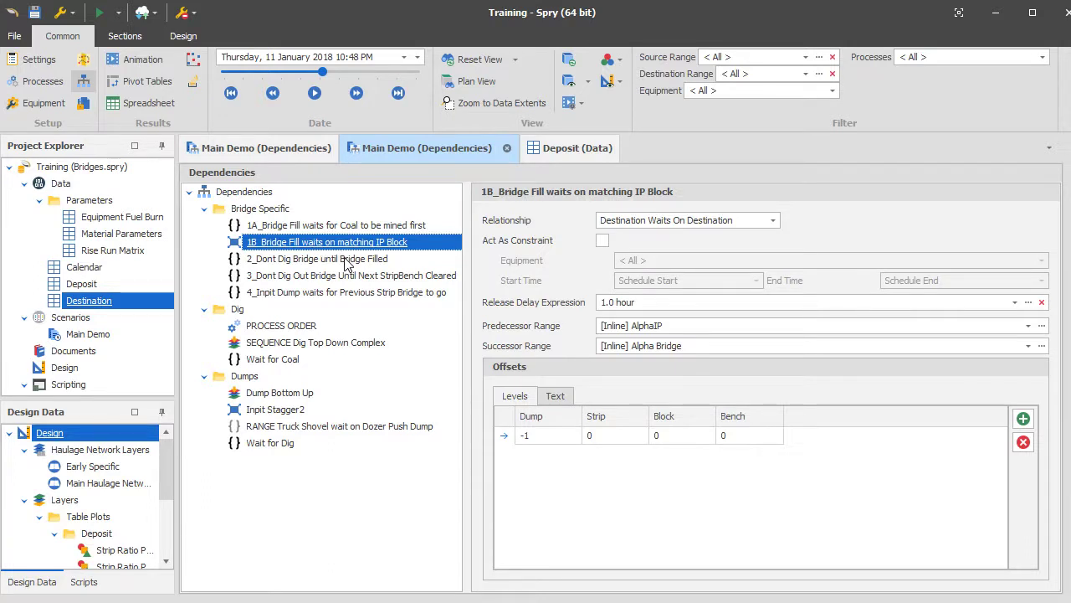
- Examine Entry 1 of the 2_Dont Dig Bridge until Bridge Filled dependency and its available actions without choosing any
{"action": "left_click", "coordinate": [345, 261]}
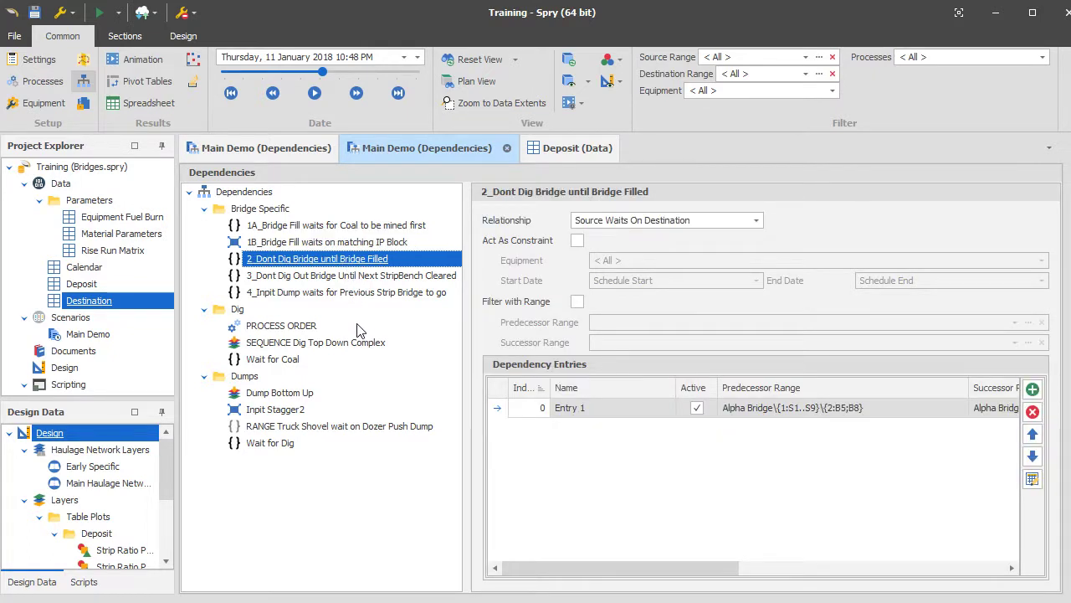
{"action": "left_click", "coordinate": [770, 408]}
{"action": "right_click", "coordinate": [770, 410]}
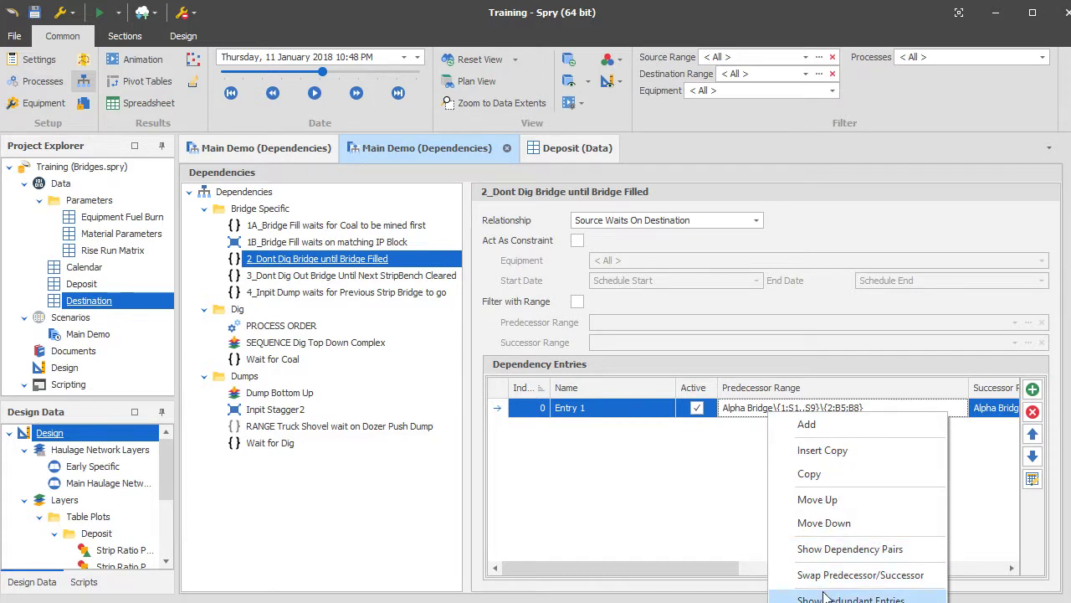
{"action": "left_click", "coordinate": [267, 397]}
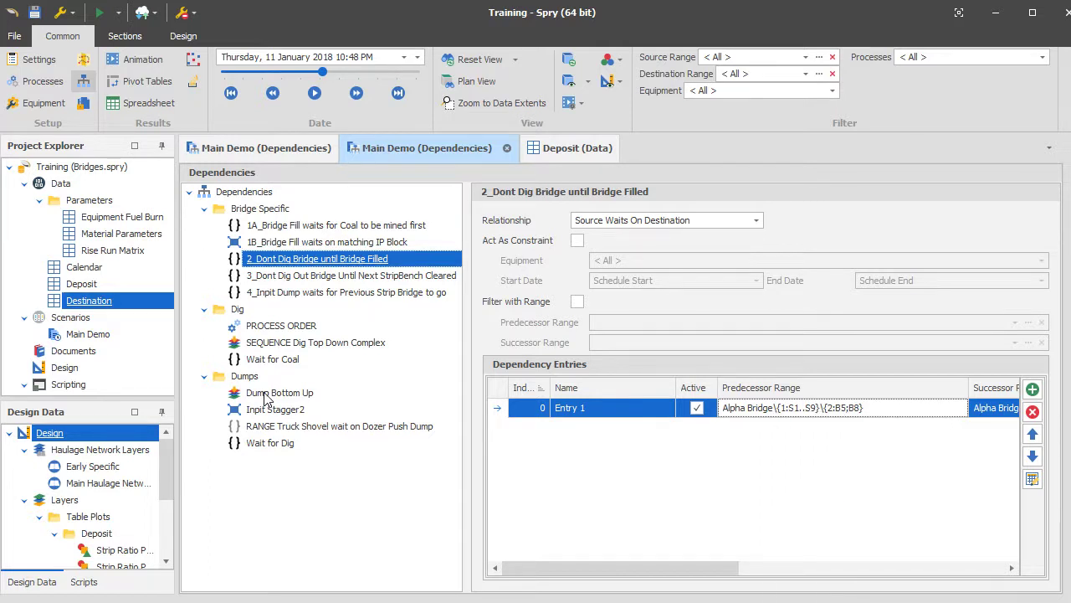
- Compare the settings of the Dump Bottom Up, 1B bridge fill and 2_Dont Dig Bridge until Bridge Filled dependencies
{"action": "left_click", "coordinate": [263, 393]}
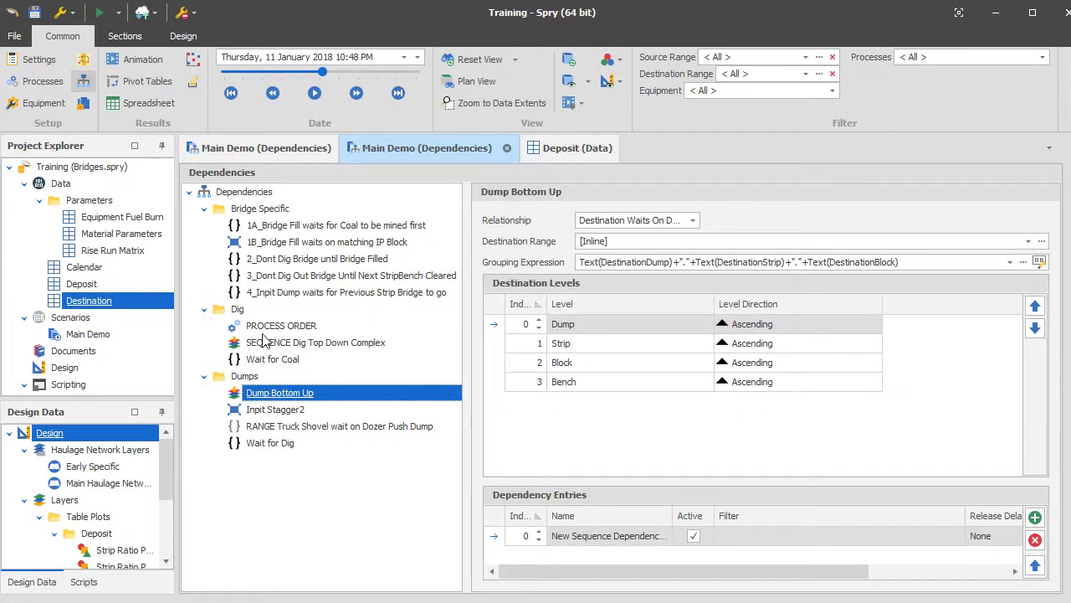
{"action": "left_click", "coordinate": [279, 241]}
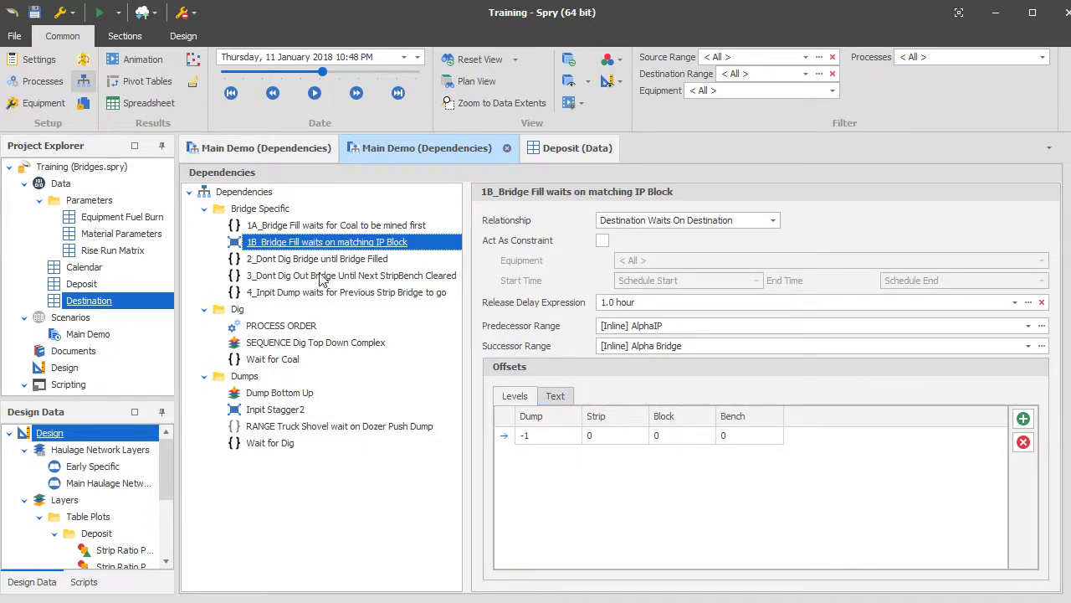
{"action": "left_click", "coordinate": [285, 259]}
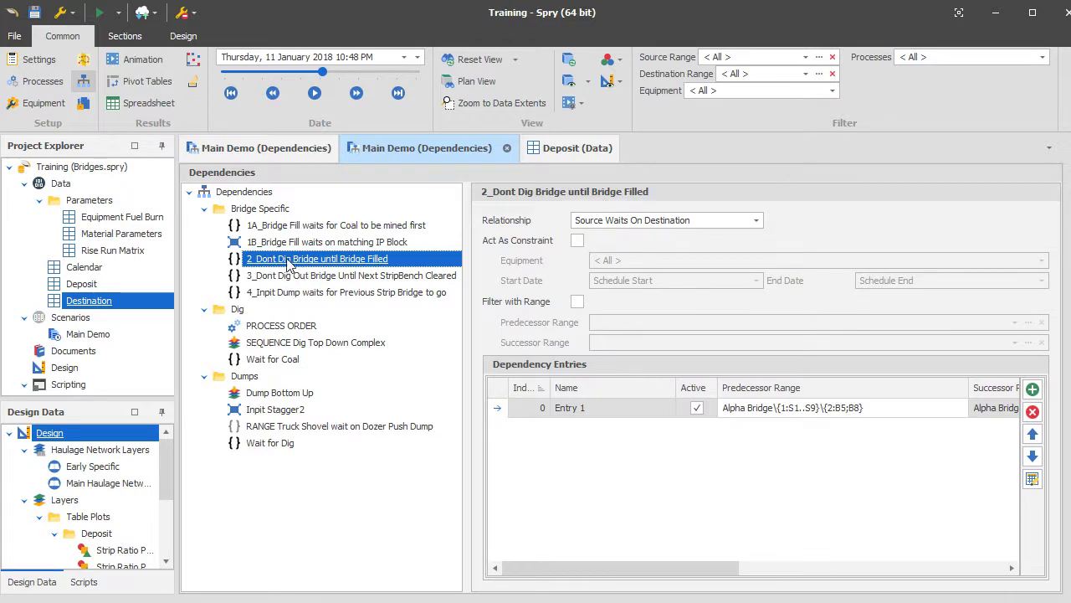
- Show the dependency pairs generated by Entry 1 of dependency 2, keeping its Relationship setting visible above the pairs window
{"action": "right_click", "coordinate": [764, 410]}
{"action": "left_click", "coordinate": [835, 547]}
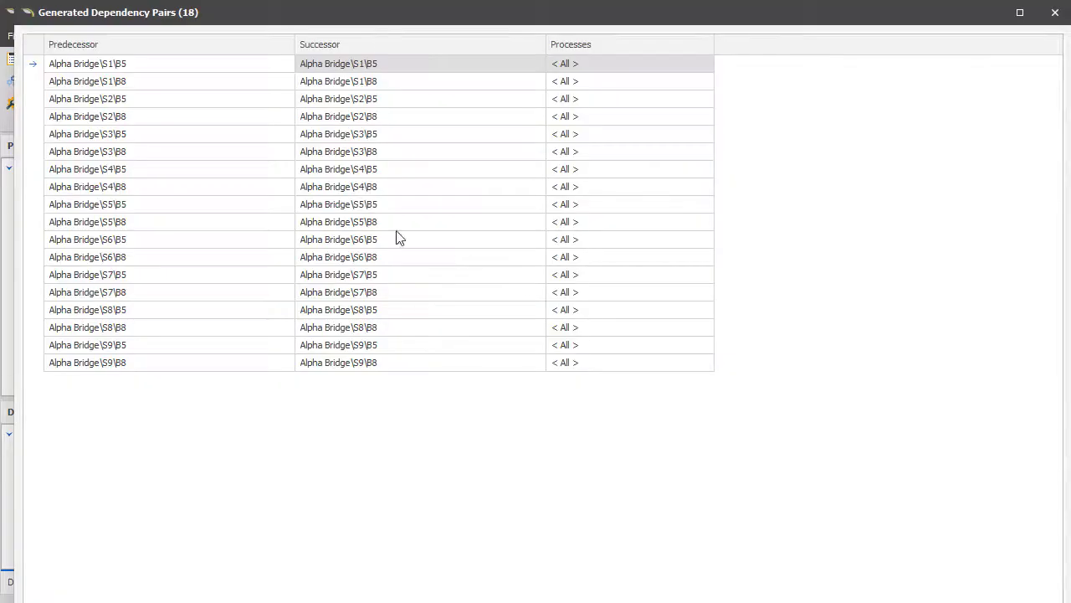
{"action": "left_click", "coordinate": [384, 65]}
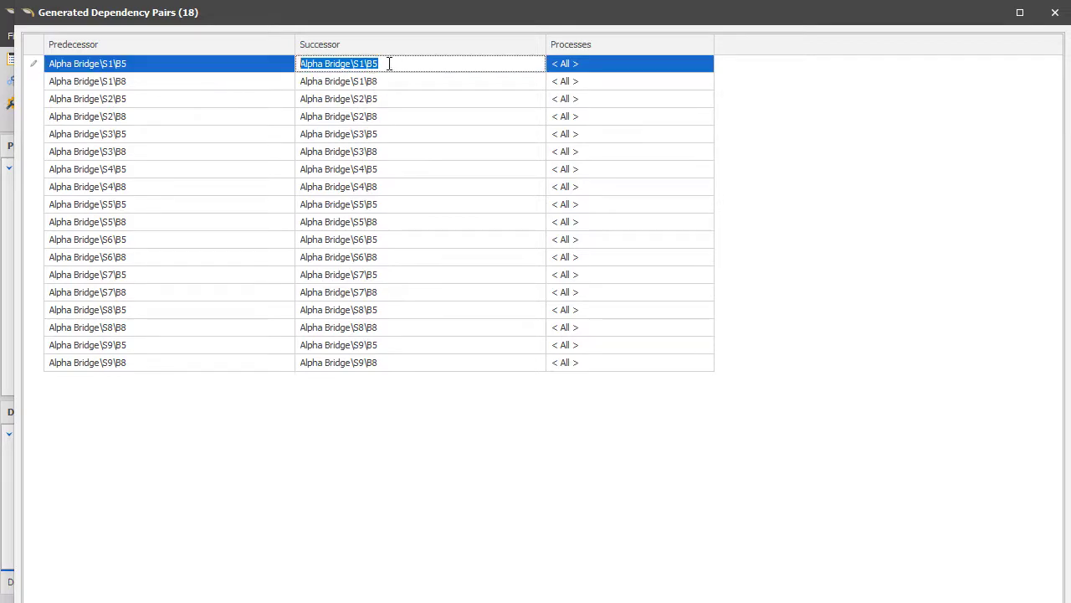
{"action": "double_click", "coordinate": [343, 22]}
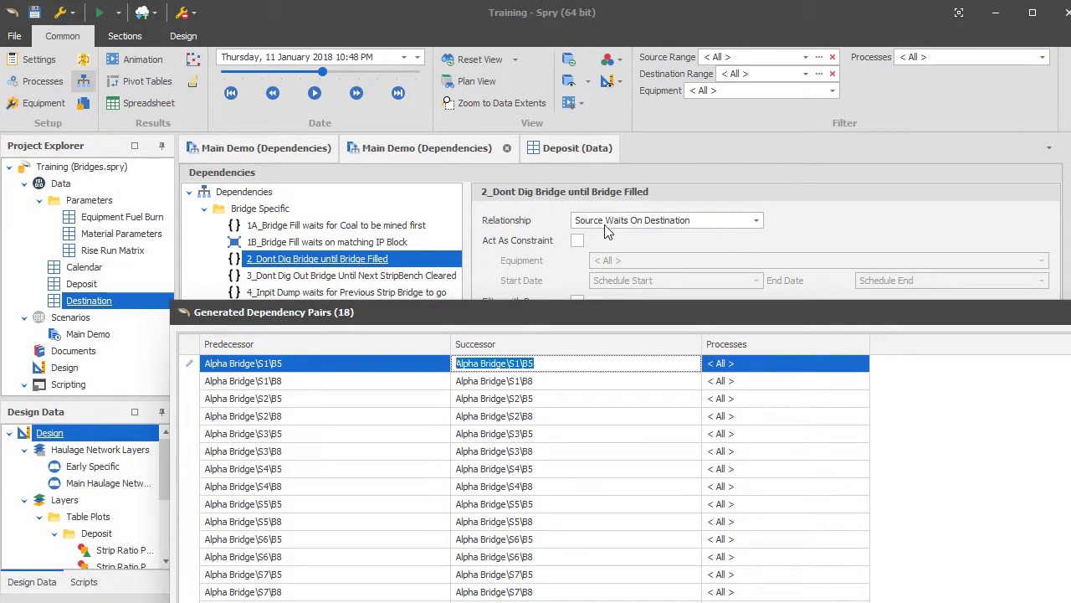
- Compare the successor and predecessor of the first Alpha Bridge S1, B5 pair and close the pairs list without changes
{"action": "left_click", "coordinate": [525, 362]}
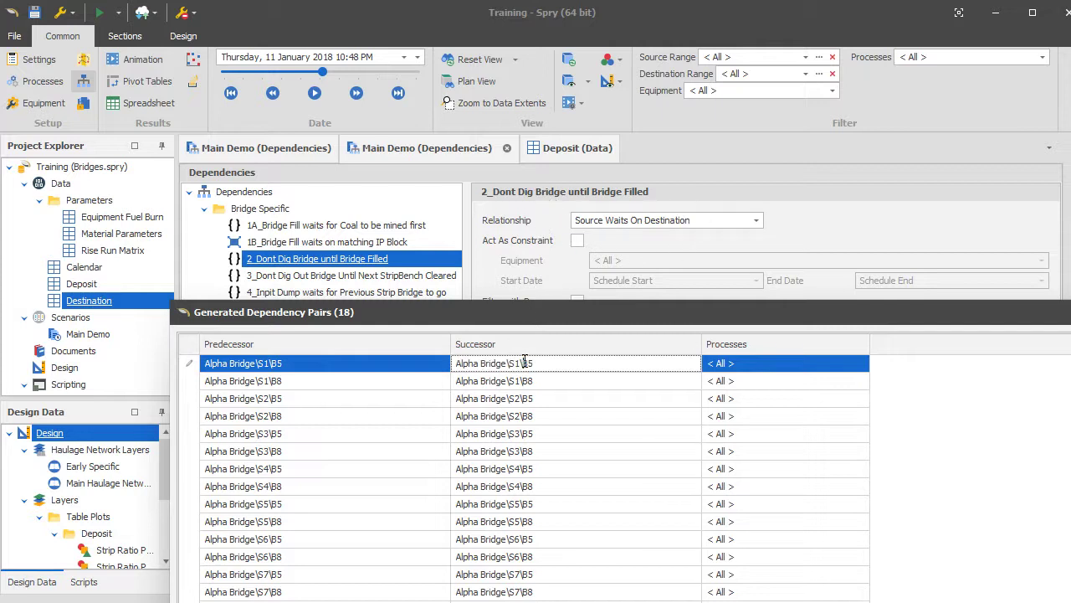
{"action": "double_click", "coordinate": [549, 372]}
{"action": "left_click_drag", "start_coordinate": [285, 363], "coordinate": [205, 363]}
{"action": "left_click", "coordinate": [264, 362]}
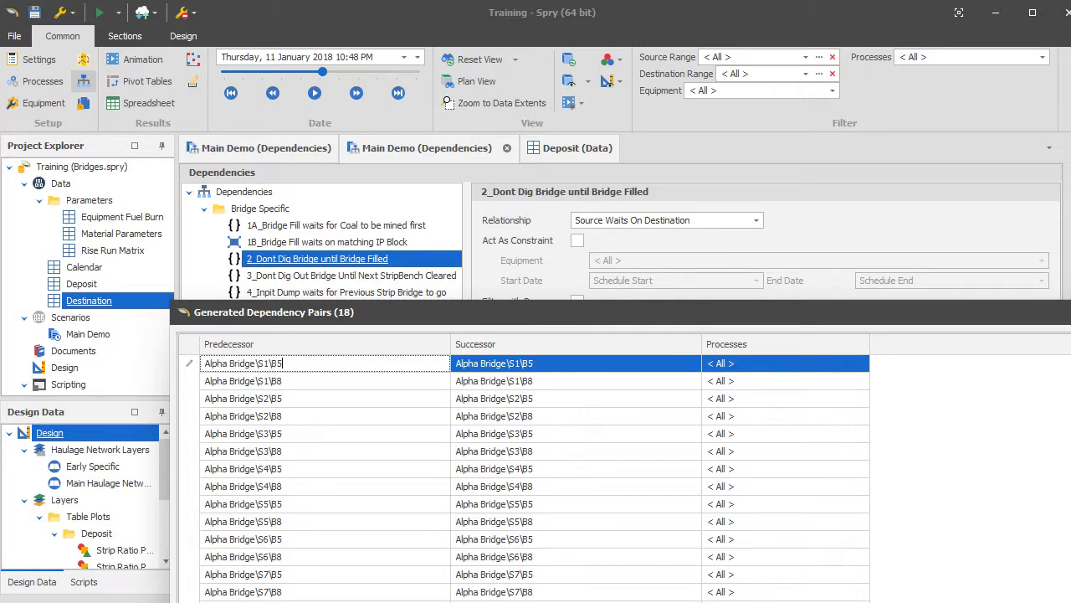
{"action": "key", "text": "Escape"}
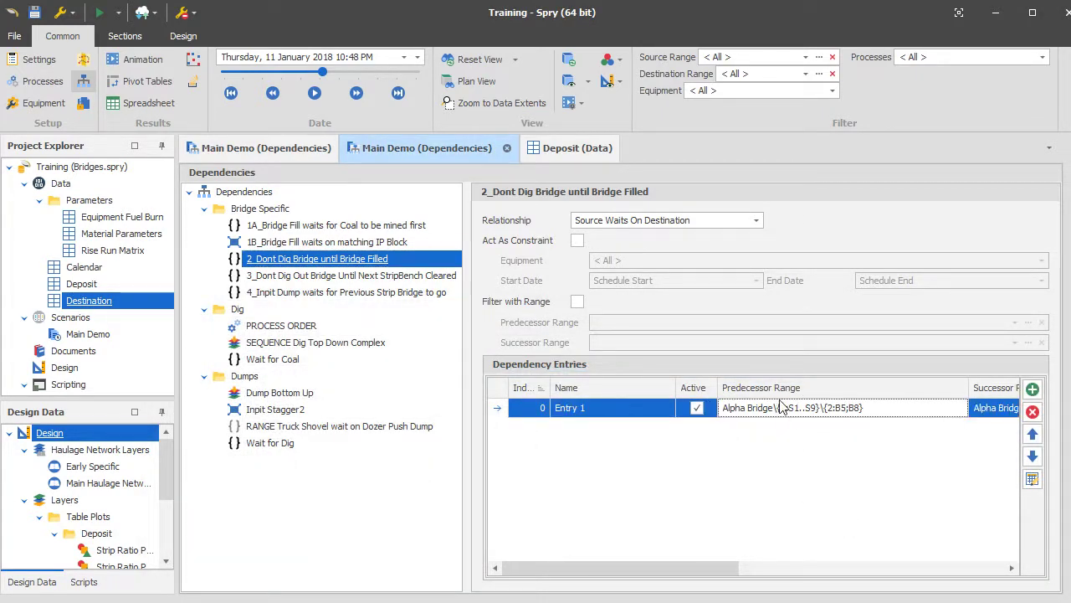
- Check 3_Dont Dig Out Bridge Until Next StripBench Cleared against the animation, advanced to 26 January 2018, and return to the dependencies
{"action": "left_click", "coordinate": [363, 276]}
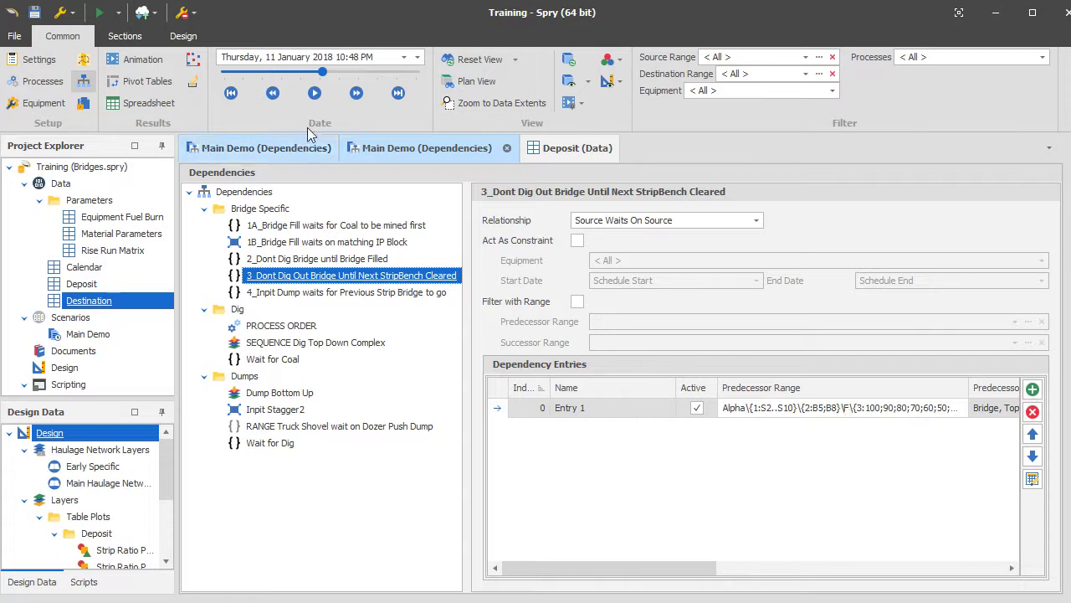
{"action": "left_click", "coordinate": [141, 60]}
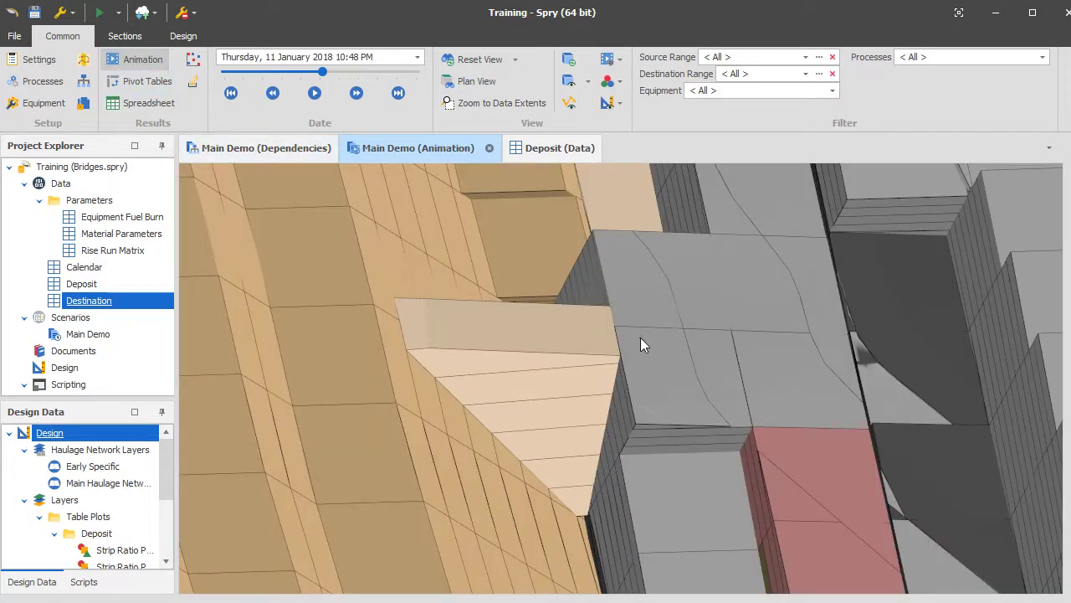
{"action": "mouse_move", "coordinate": [570, 333]}
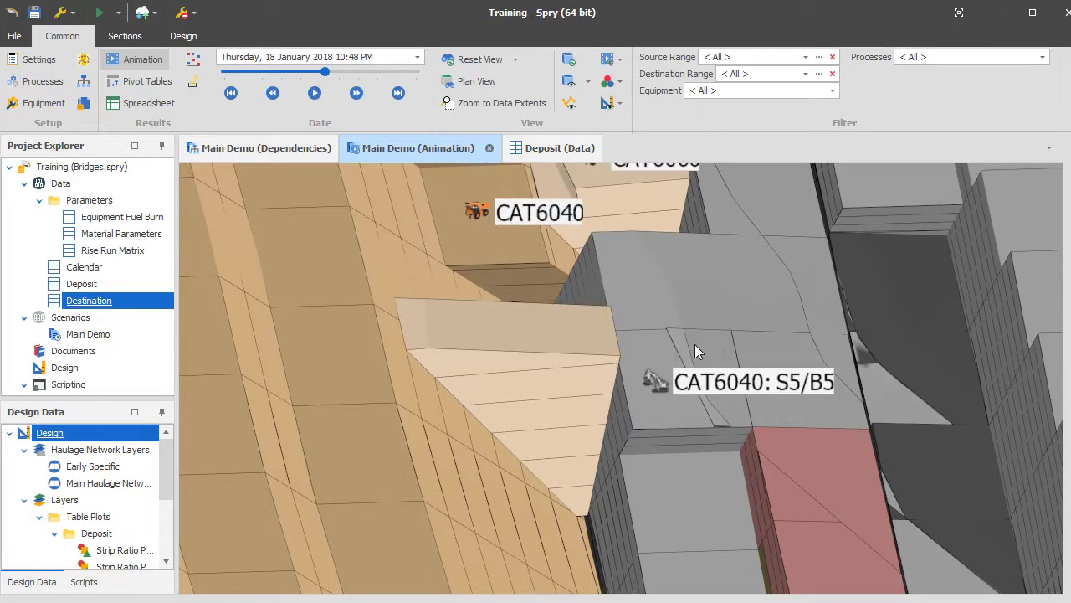
{"action": "mouse_move", "coordinate": [682, 352]}
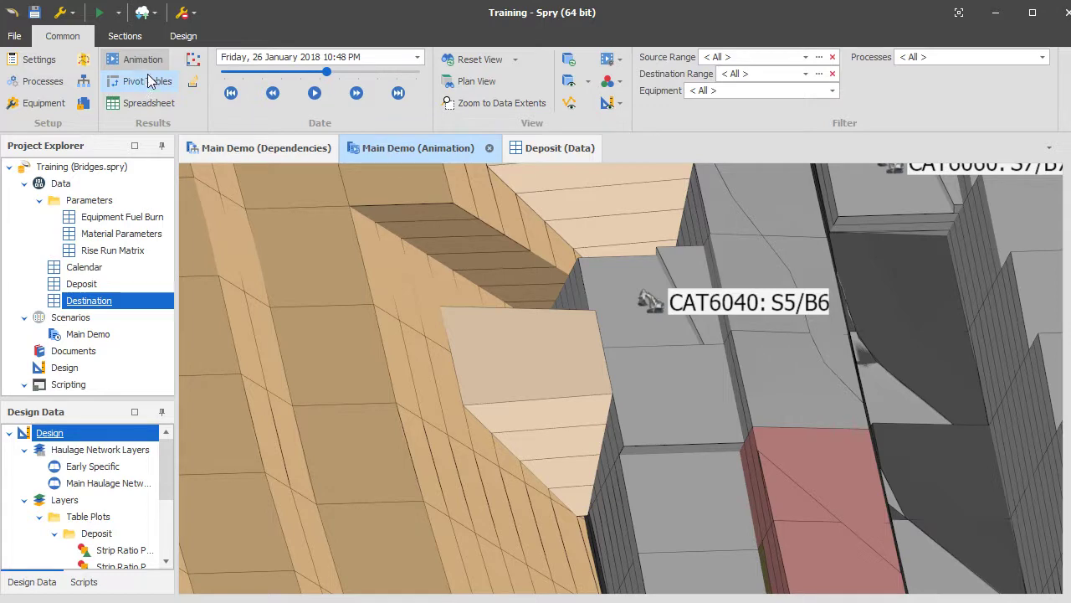
{"action": "left_click", "coordinate": [83, 81]}
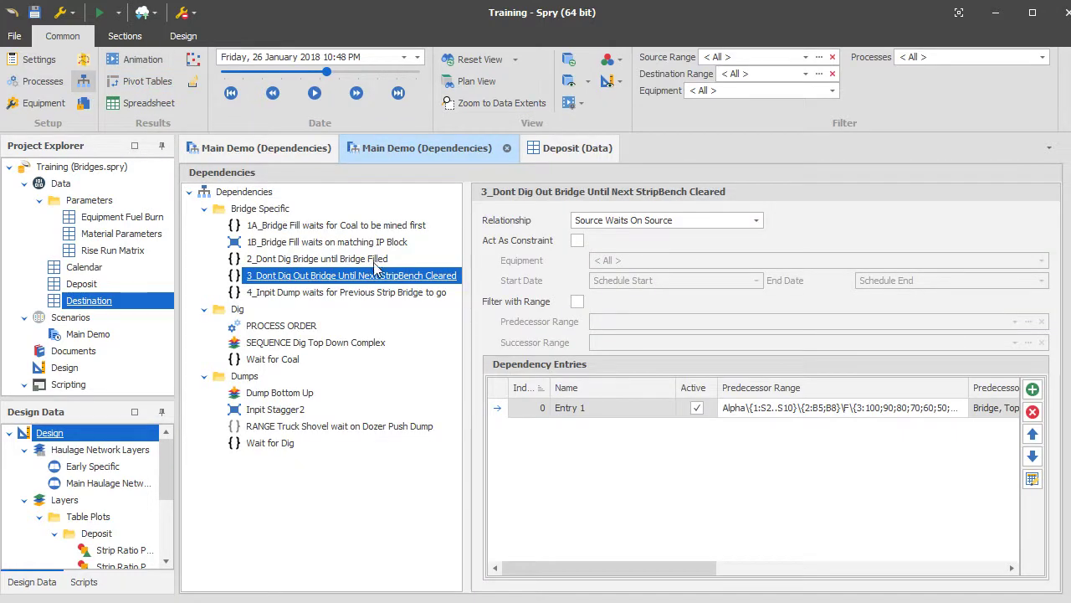
- Show the pairs generated by Entry 1 of 4_Inpit Dump waits for Previous Strip Bridge to go, keeping the Relationship setting visible above them
{"action": "left_click", "coordinate": [331, 294]}
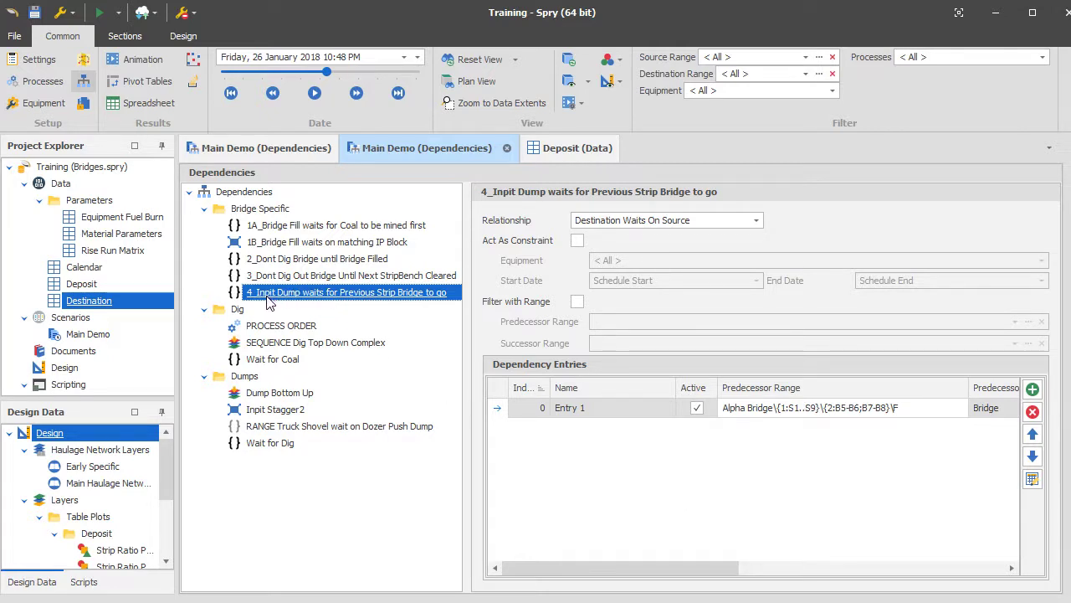
{"action": "right_click", "coordinate": [812, 407]}
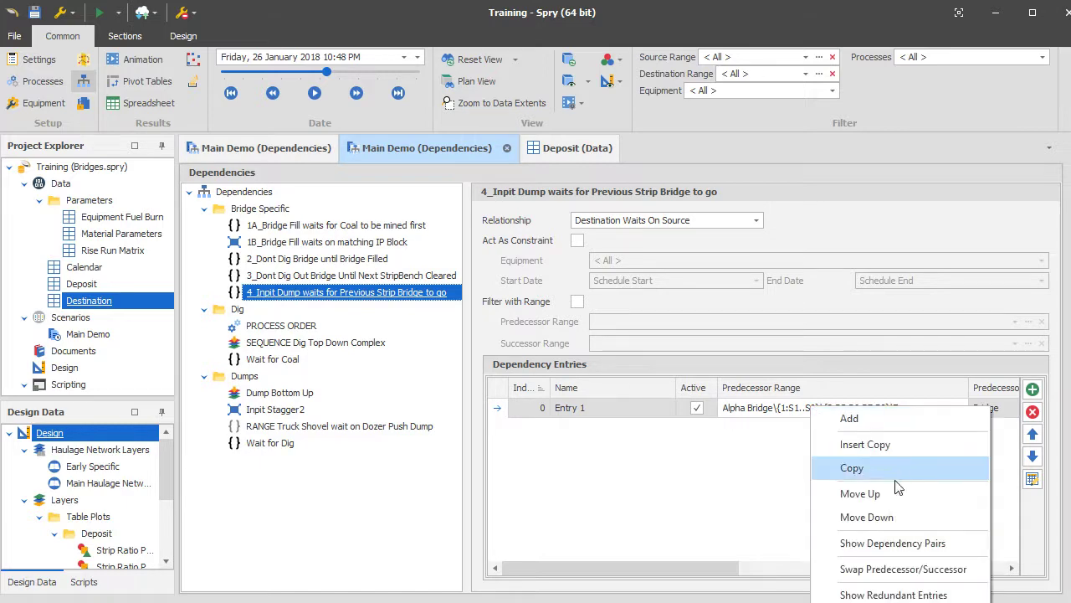
{"action": "left_click", "coordinate": [888, 543]}
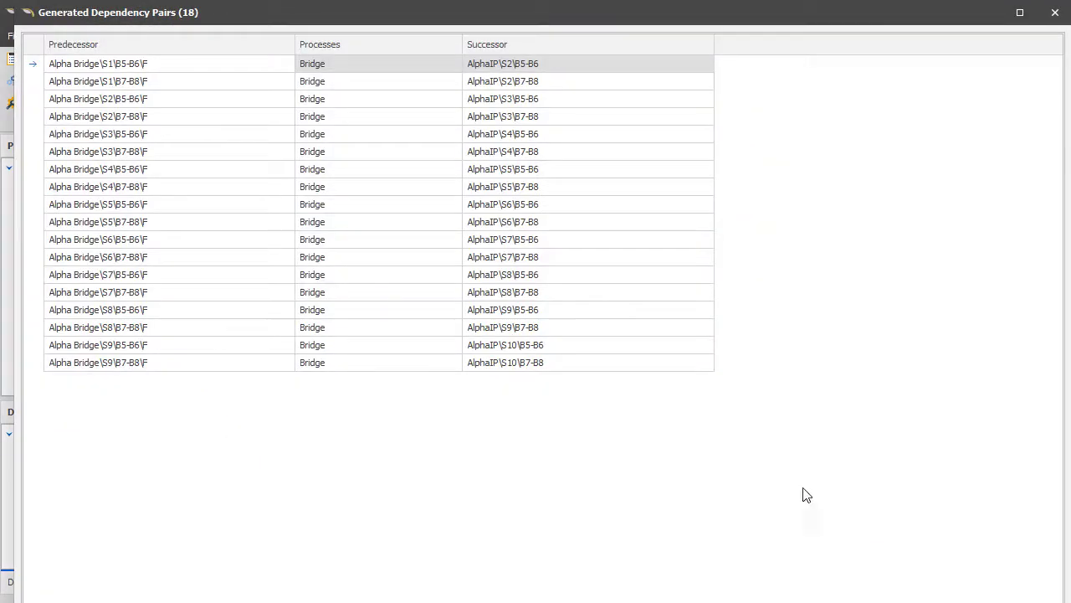
{"action": "left_click_drag", "start_coordinate": [385, 13], "coordinate": [582, 337]}
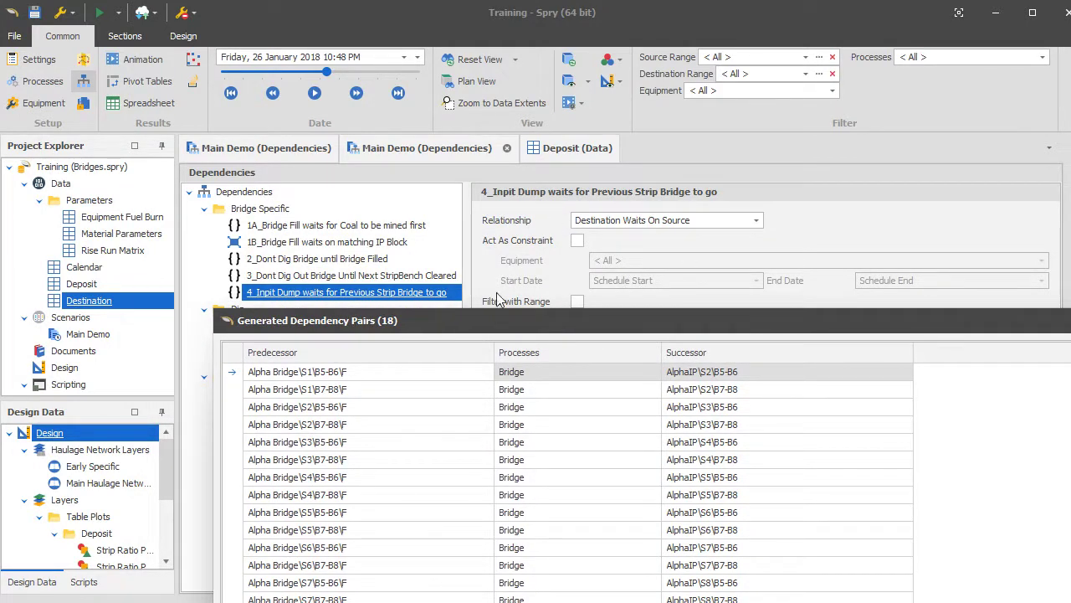
{"action": "left_click_drag", "start_coordinate": [496, 318], "coordinate": [537, 378]}
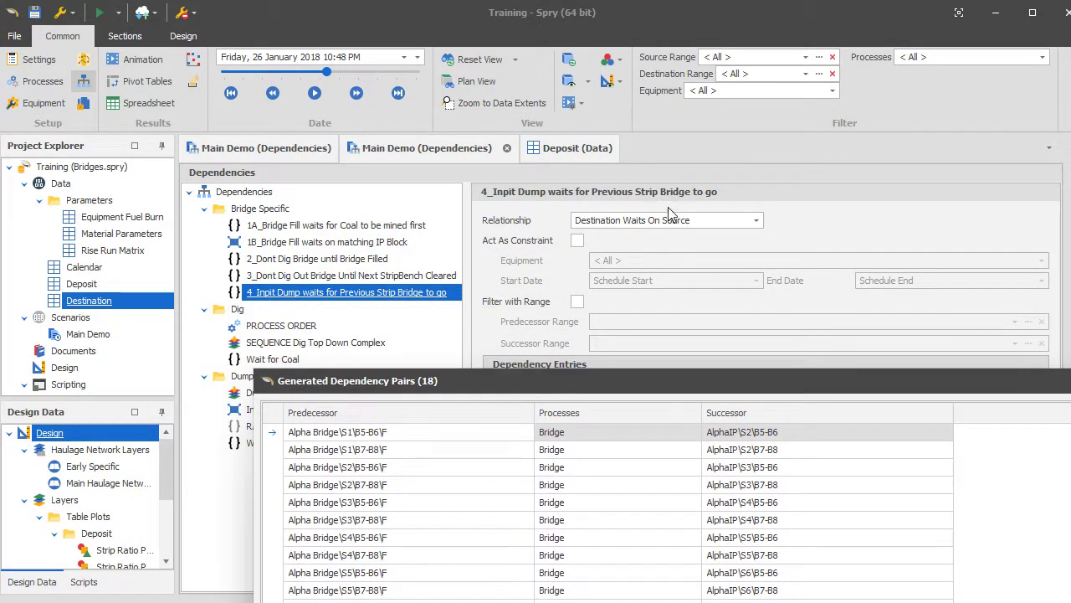
- Compare the predecessor and successor of the first Alpha Bridge S1, B5-B6 pair, and close the pairs list without changes
{"action": "left_click", "coordinate": [410, 432]}
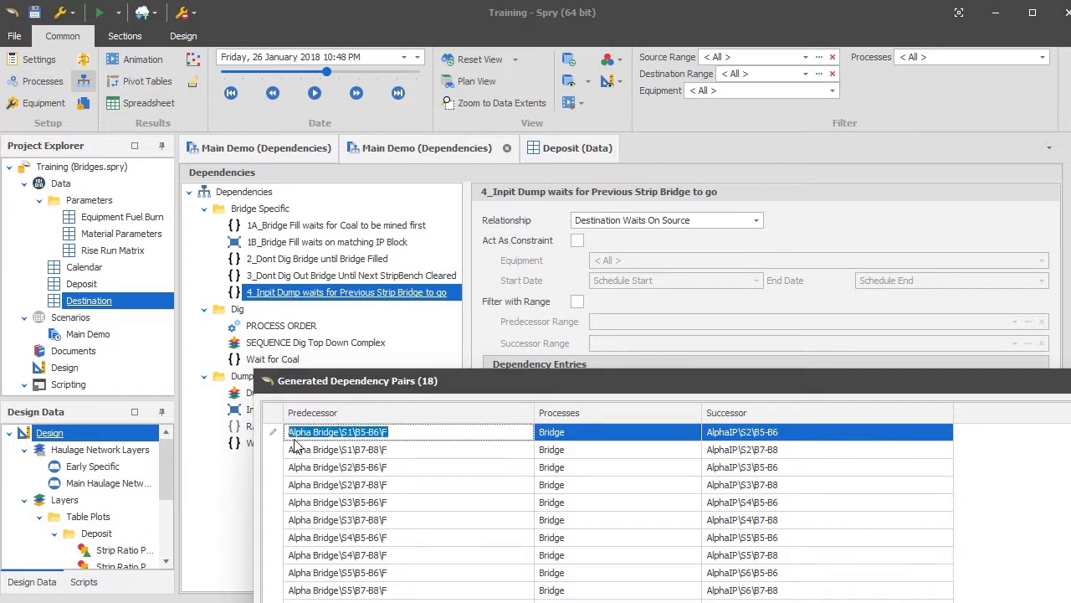
{"action": "left_click", "coordinate": [819, 430]}
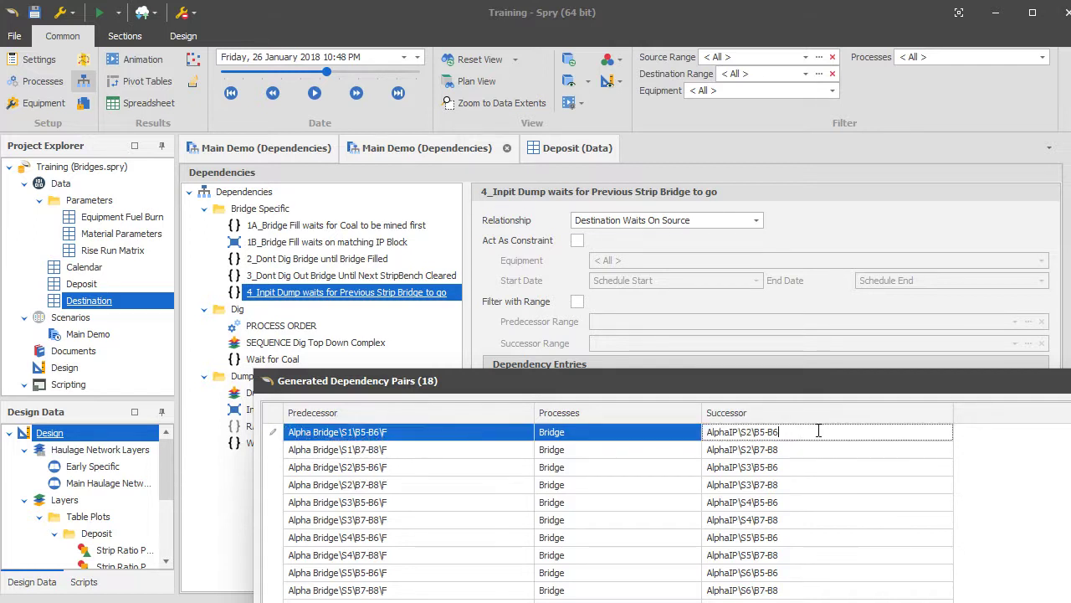
{"action": "double_click", "coordinate": [819, 431]}
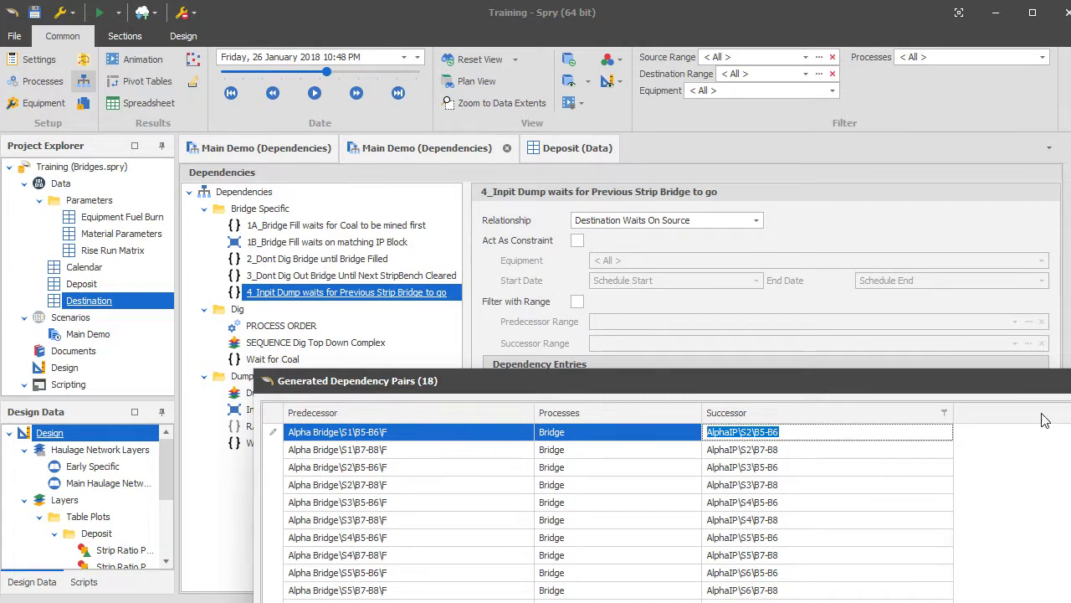
{"action": "key", "text": "alt+F4"}
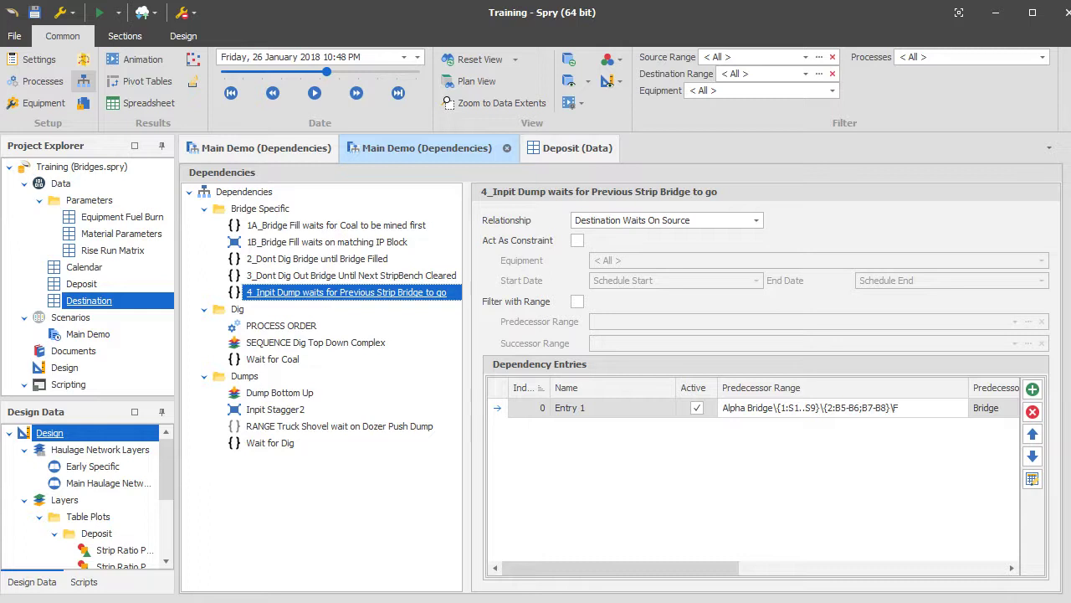
{"action": "left_click_drag", "start_coordinate": [658, 566], "coordinate": [606, 591]}
{"action": "left_click", "coordinate": [636, 508]}
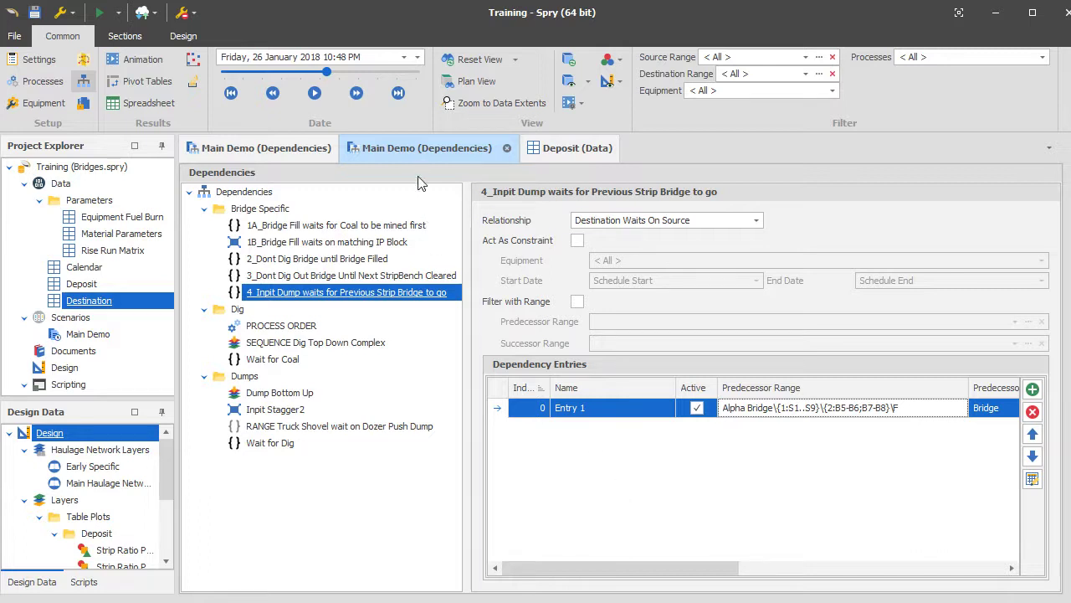
- Check the in-pit dump dependency in the animation by examining the Alpha Bridge S4, B5 fill and the dump blocks around it
{"action": "left_click", "coordinate": [128, 58]}
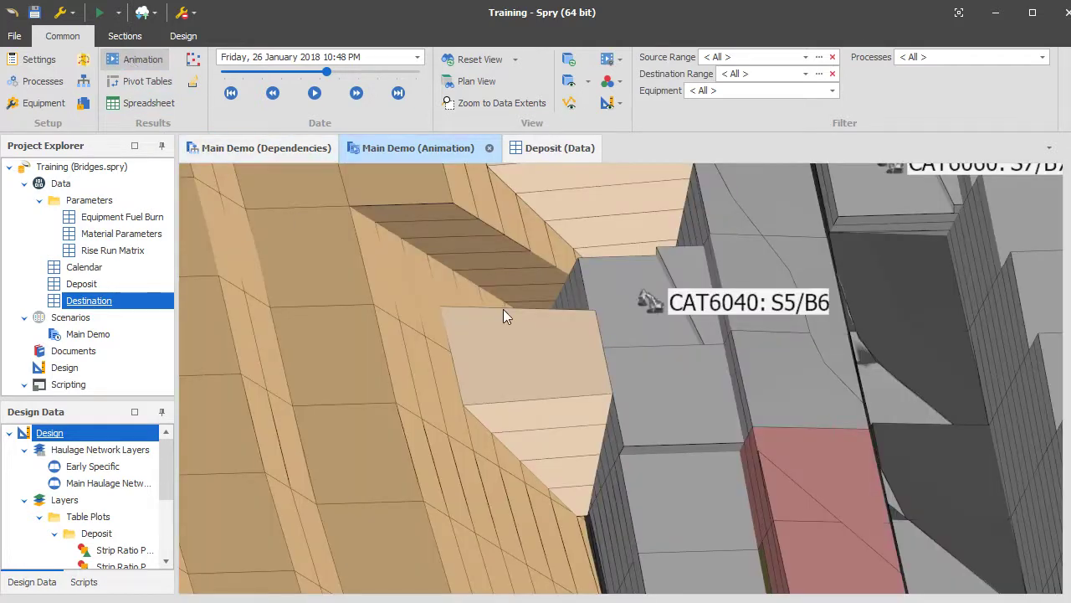
{"action": "left_click_drag", "start_coordinate": [751, 360], "coordinate": [654, 343]}
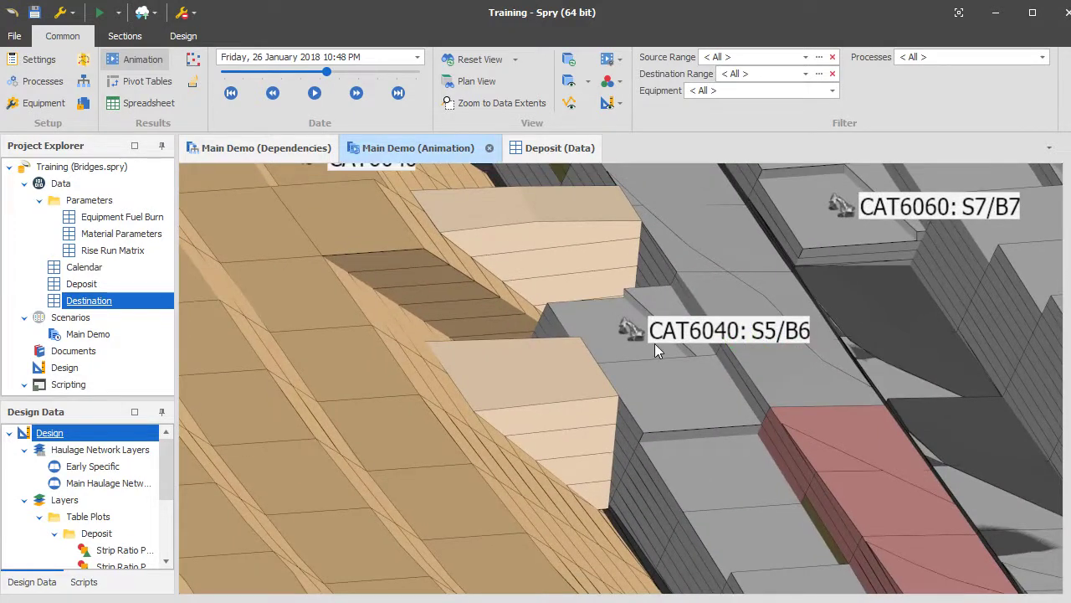
{"action": "mouse_move", "coordinate": [655, 343]}
{"action": "mouse_move", "coordinate": [569, 375]}
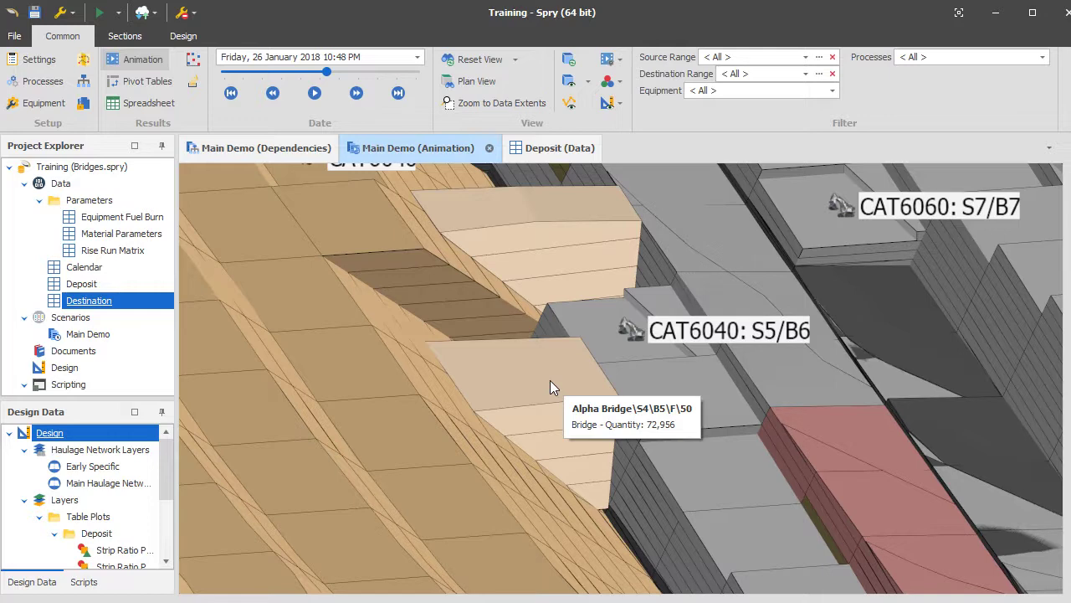
{"action": "scroll", "coordinate": [576, 372], "scroll_direction": "up", "scroll_amount": 3}
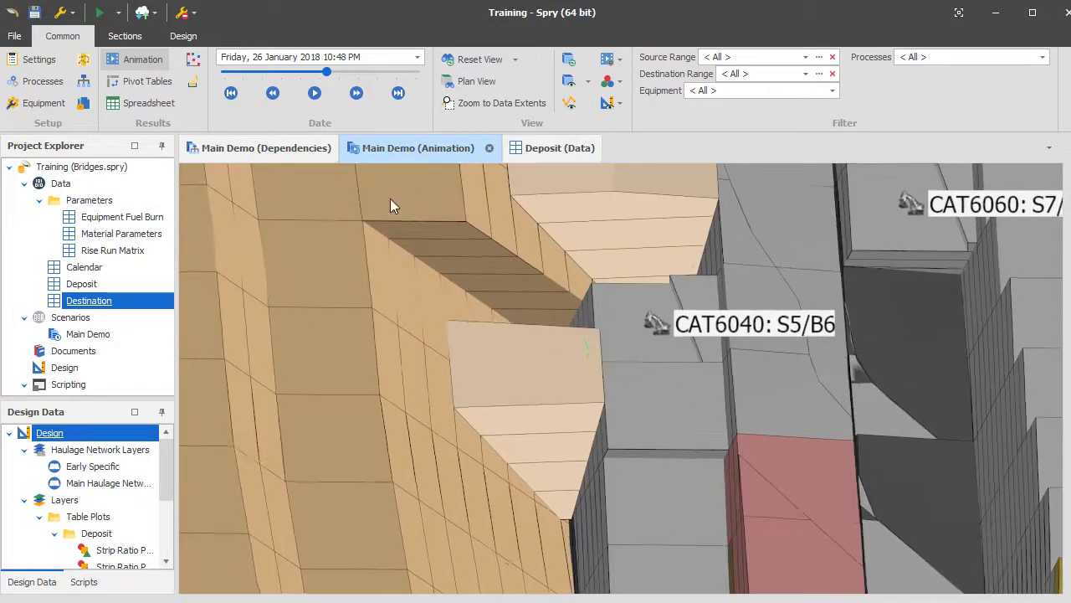
- Take the animation back to 8 May 2017 and examine the Alpha S5 dig blocks alongside the bridge
{"action": "left_click_drag", "start_coordinate": [326, 71], "coordinate": [258, 70]}
{"action": "scroll", "coordinate": [466, 333], "scroll_direction": "down", "scroll_amount": 5}
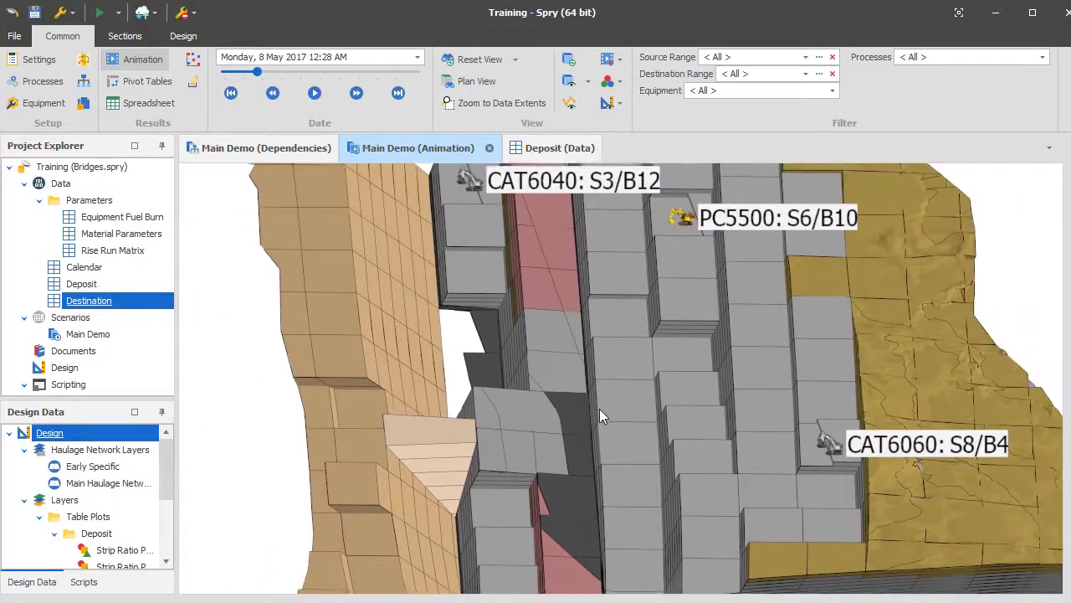
{"action": "left_click_drag", "start_coordinate": [600, 415], "coordinate": [617, 394]}
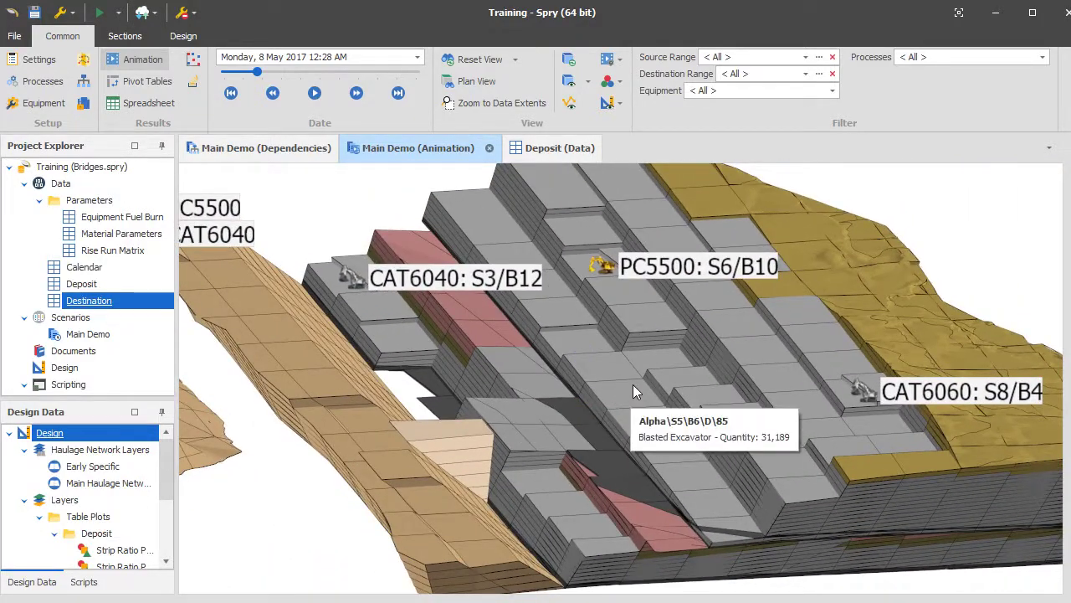
{"action": "mouse_move", "coordinate": [638, 385]}
{"action": "mouse_move", "coordinate": [721, 501]}
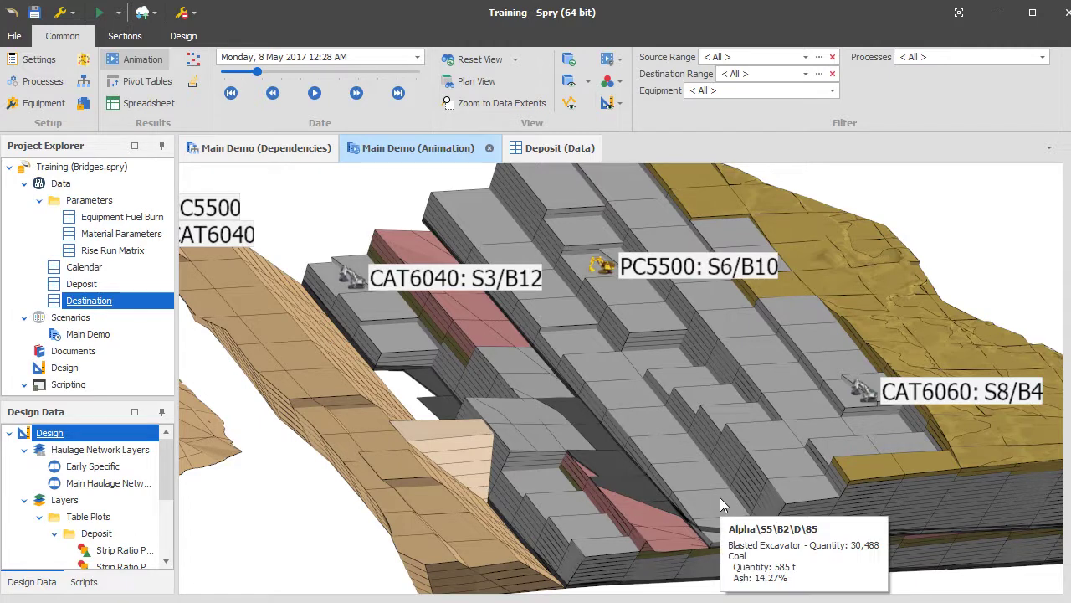